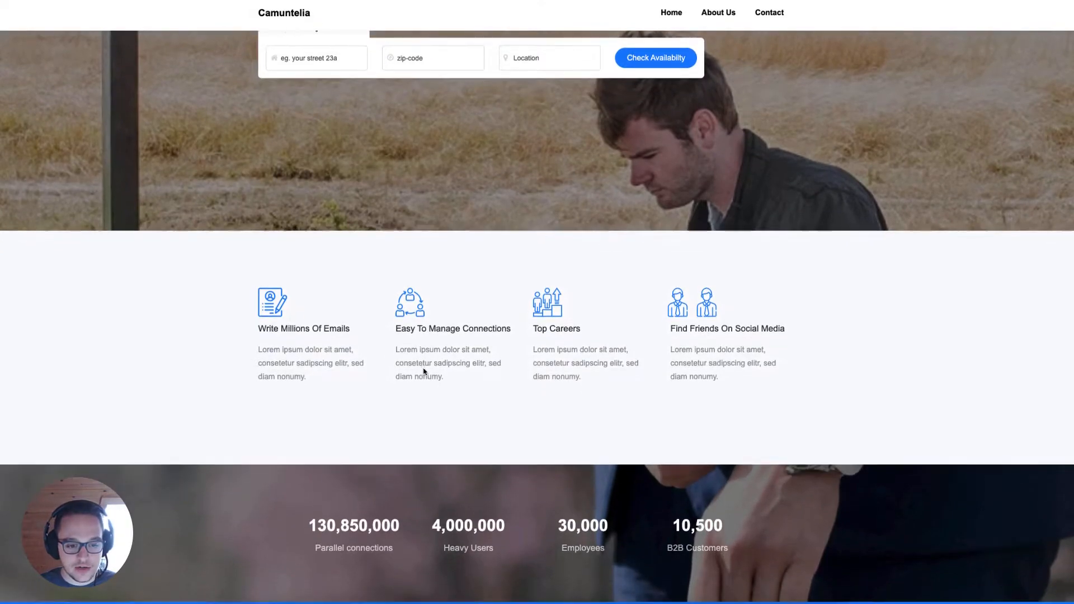
Check service availability using the saved street address in Diedorf with its zip code and location.
{"action": "scroll", "coordinate": [423, 371], "scroll_direction": "up", "scroll_amount": 4}
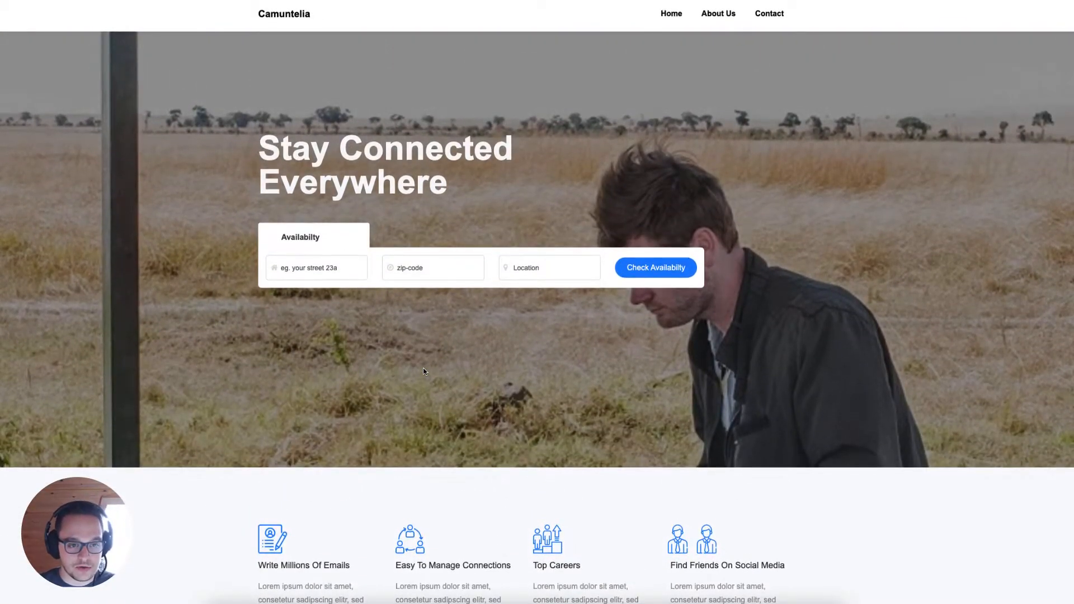
{"action": "left_click", "coordinate": [329, 272]}
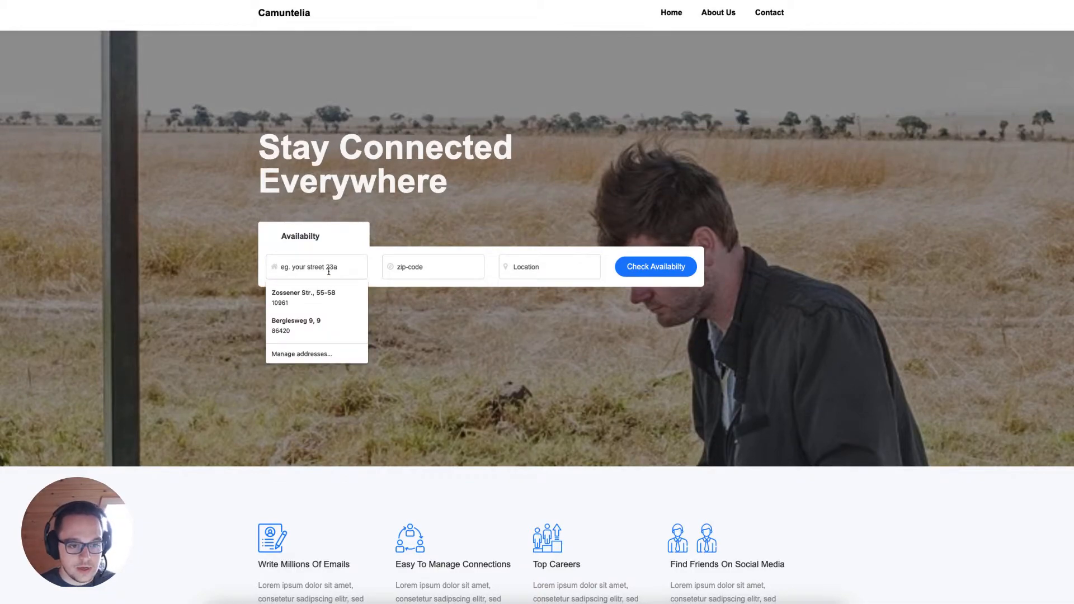
{"action": "left_click", "coordinate": [323, 326]}
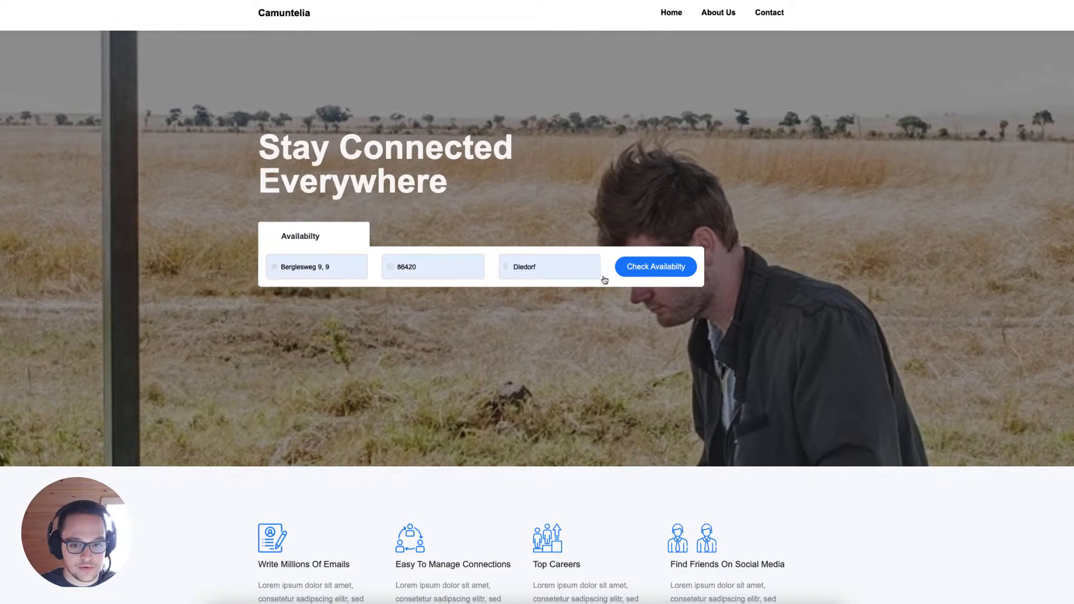
{"action": "left_click", "coordinate": [628, 274]}
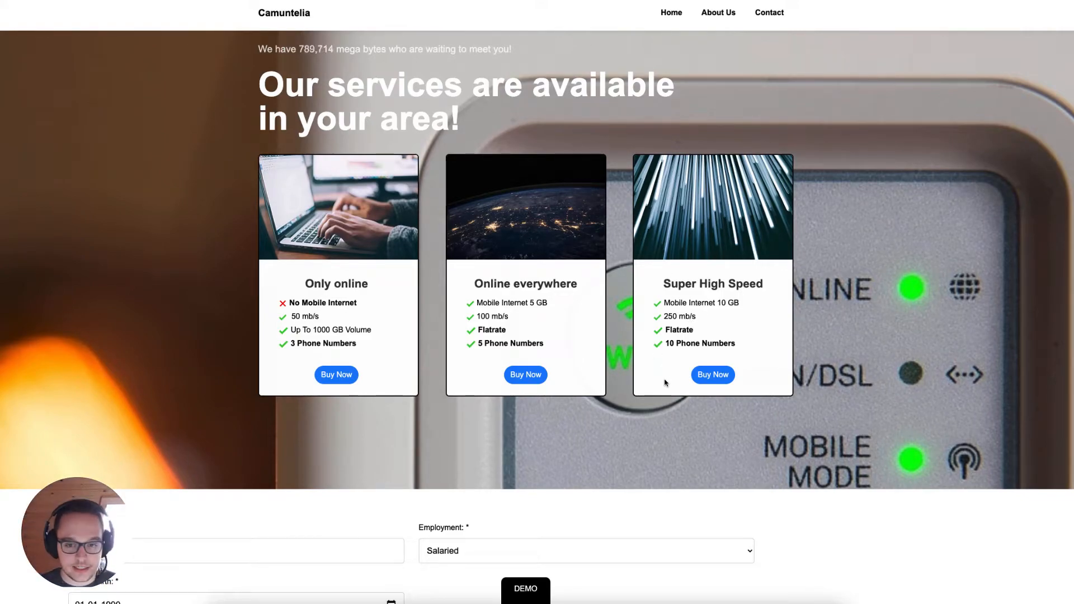
Order the Super High Speed package, filling in the customer's saved name and e-mail, setting the gender to Male, and send the application.
{"action": "scroll", "coordinate": [621, 350], "scroll_direction": "down", "scroll_amount": 1}
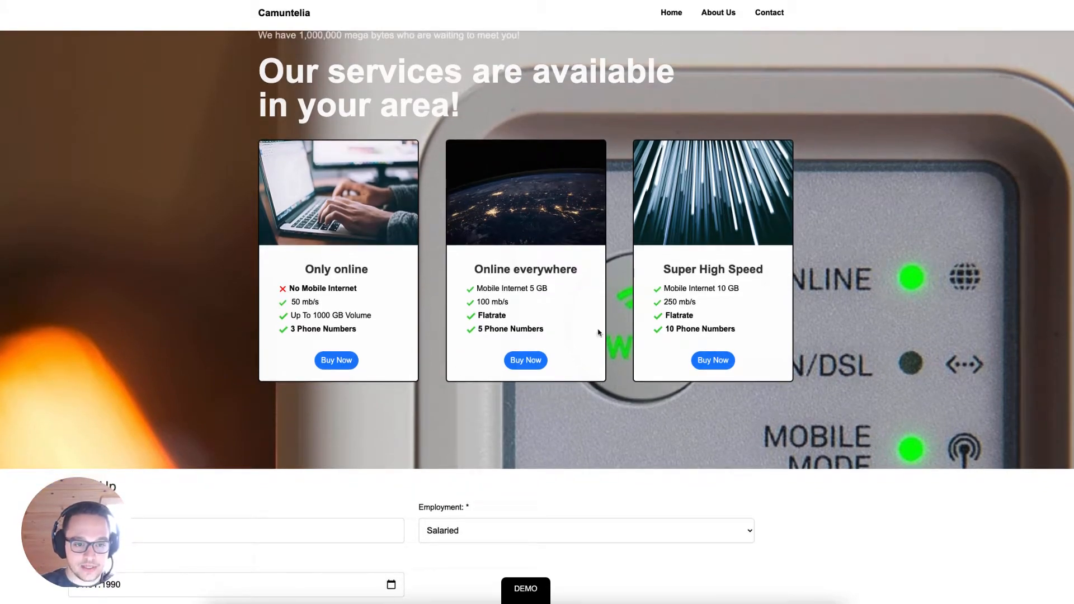
{"action": "left_click", "coordinate": [721, 361]}
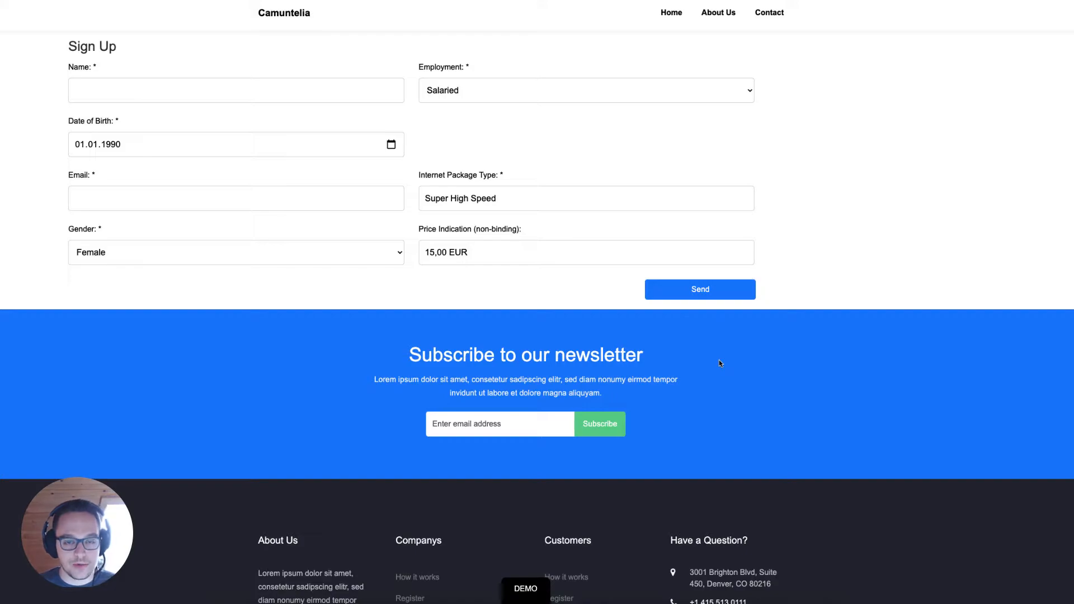
{"action": "left_click", "coordinate": [200, 91]}
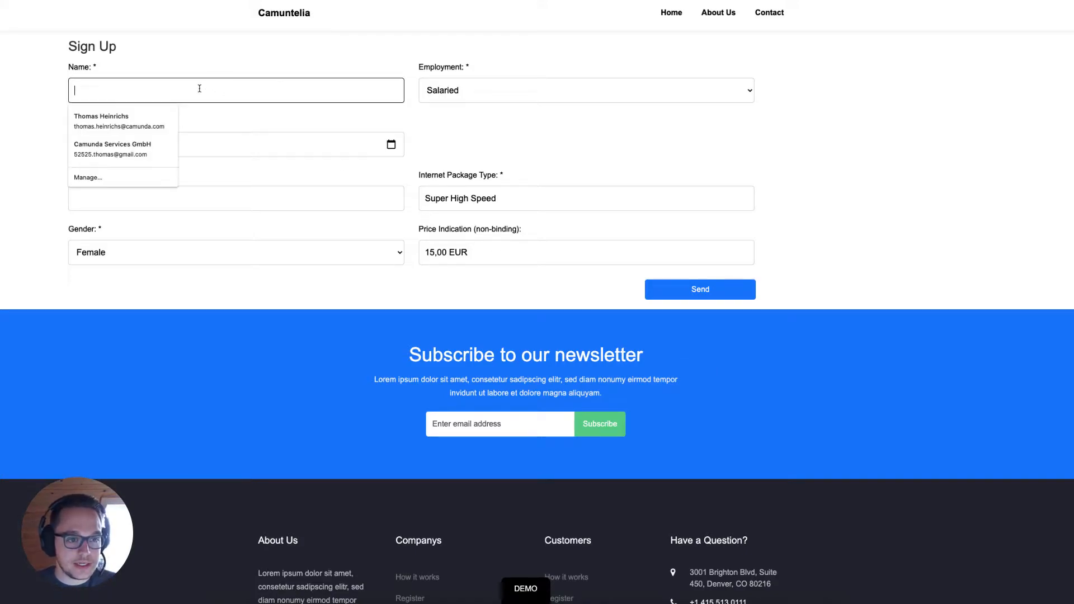
{"action": "left_click", "coordinate": [144, 122]}
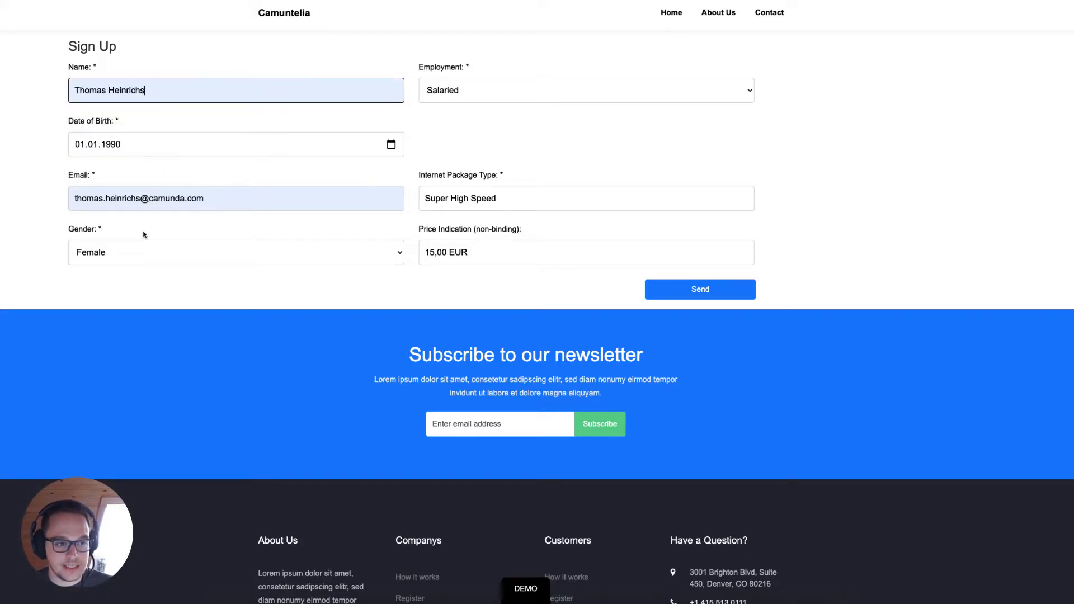
{"action": "left_click", "coordinate": [136, 255]}
{"action": "left_click", "coordinate": [123, 268]}
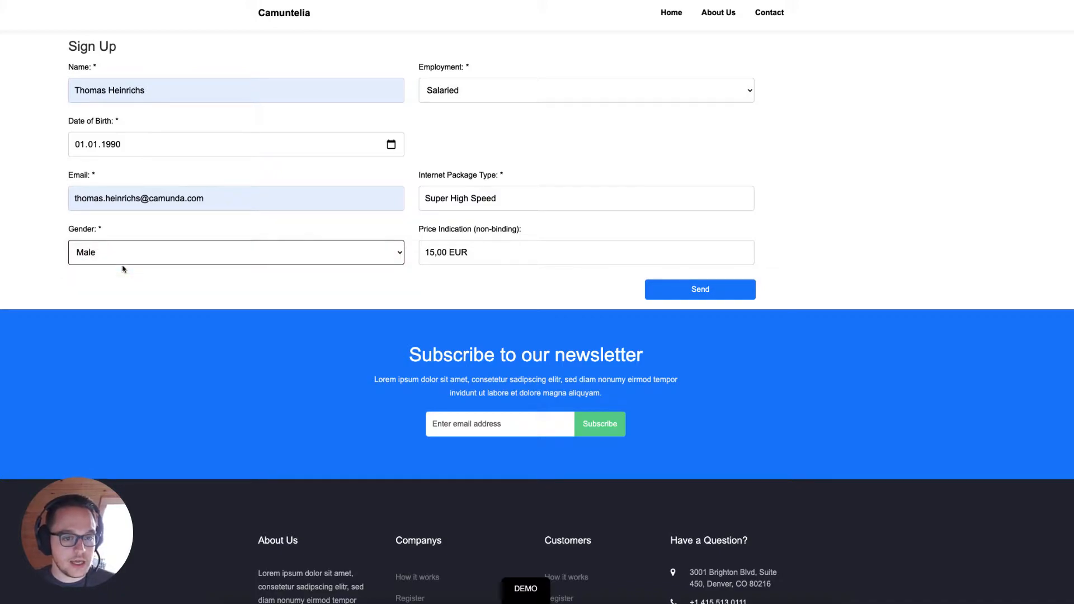
{"action": "left_click", "coordinate": [696, 287]}
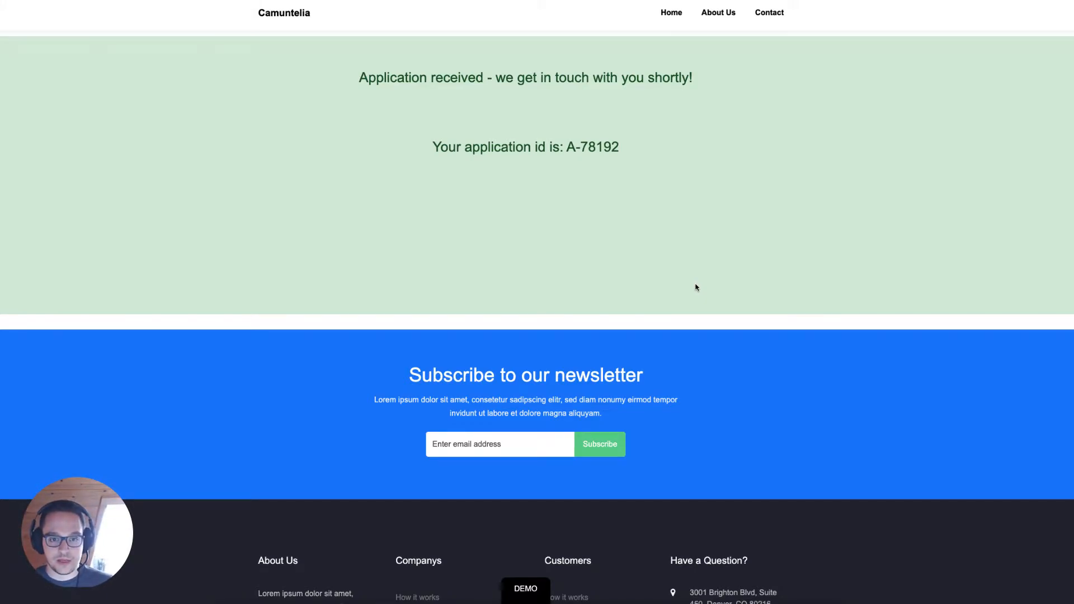
Review the application number, premium and product in the "Your request was issued" e-mail, and close the message.
{"action": "scroll", "coordinate": [695, 287], "scroll_direction": "up", "scroll_amount": 2}
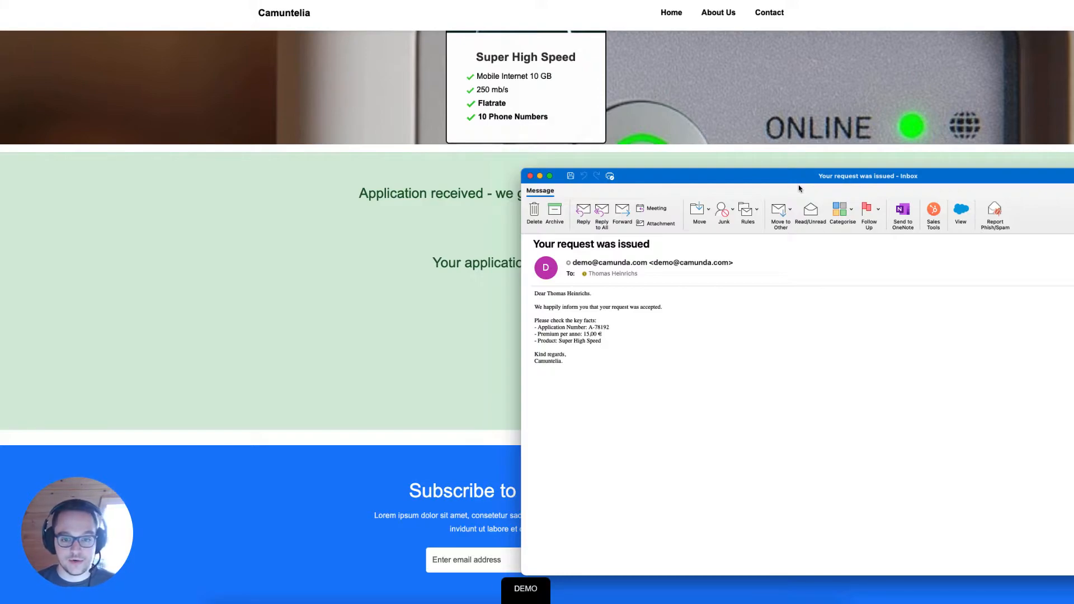
{"action": "left_click_drag", "start_coordinate": [606, 346], "coordinate": [535, 329]}
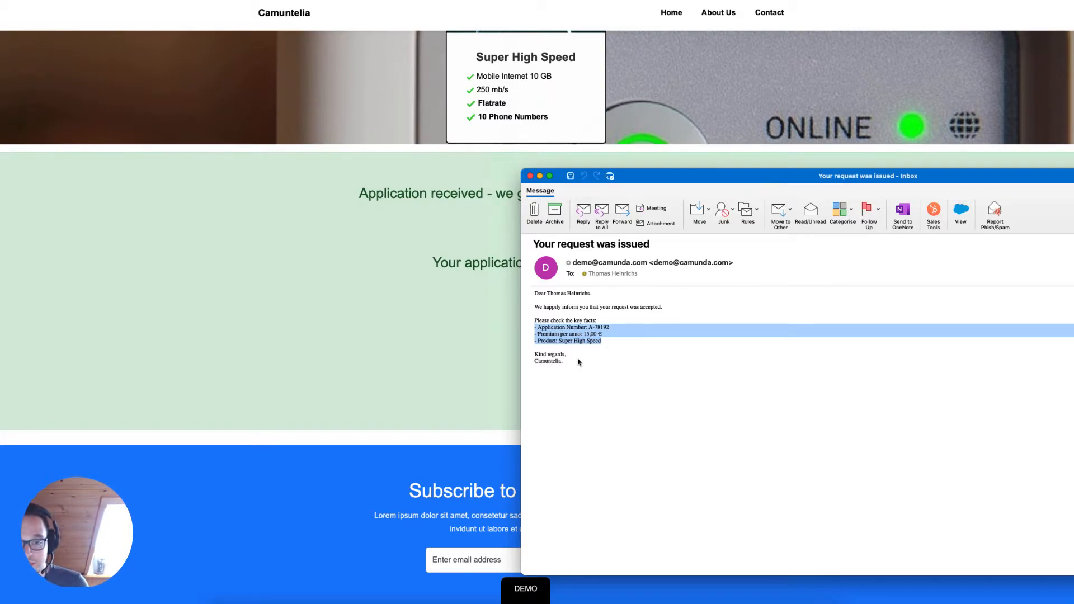
{"action": "left_click", "coordinate": [629, 342]}
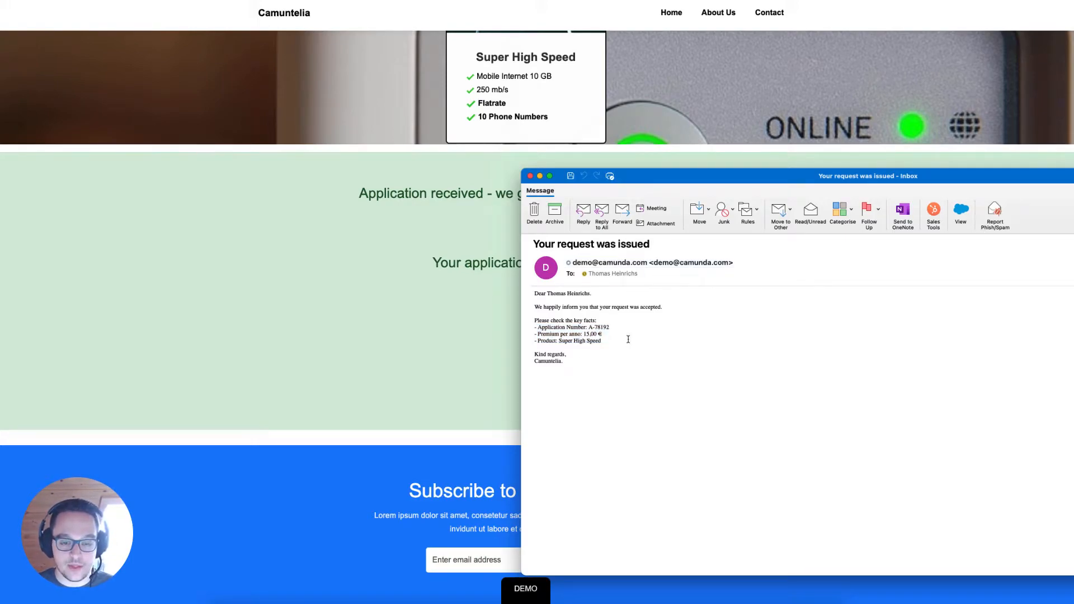
{"action": "left_click", "coordinate": [530, 178]}
{"action": "scroll", "coordinate": [530, 179], "scroll_direction": "up", "scroll_amount": 3}
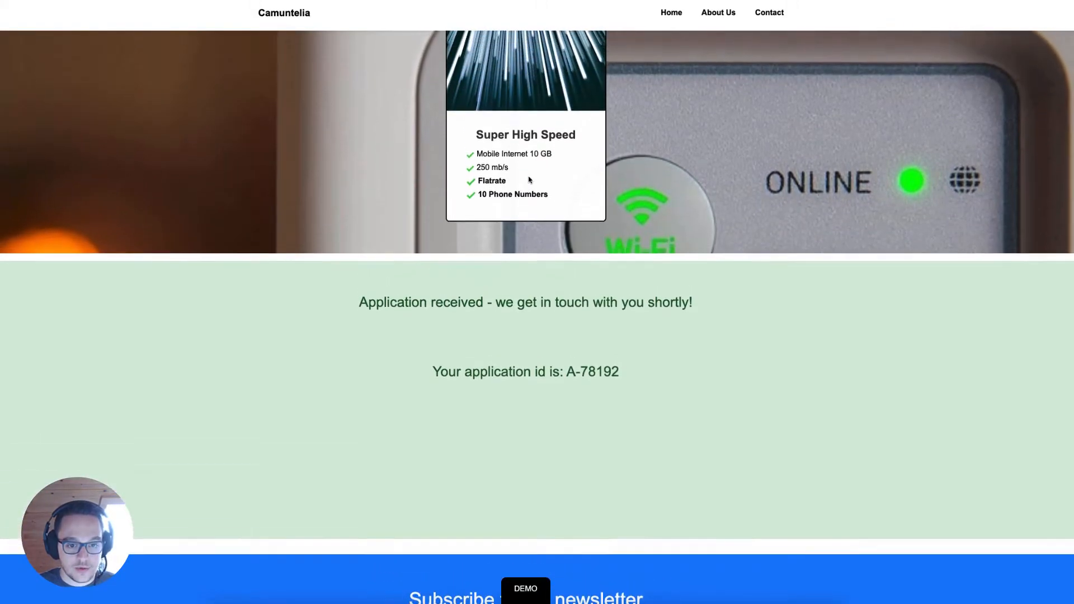
{"action": "scroll", "coordinate": [529, 179], "scroll_direction": "up", "scroll_amount": 3}
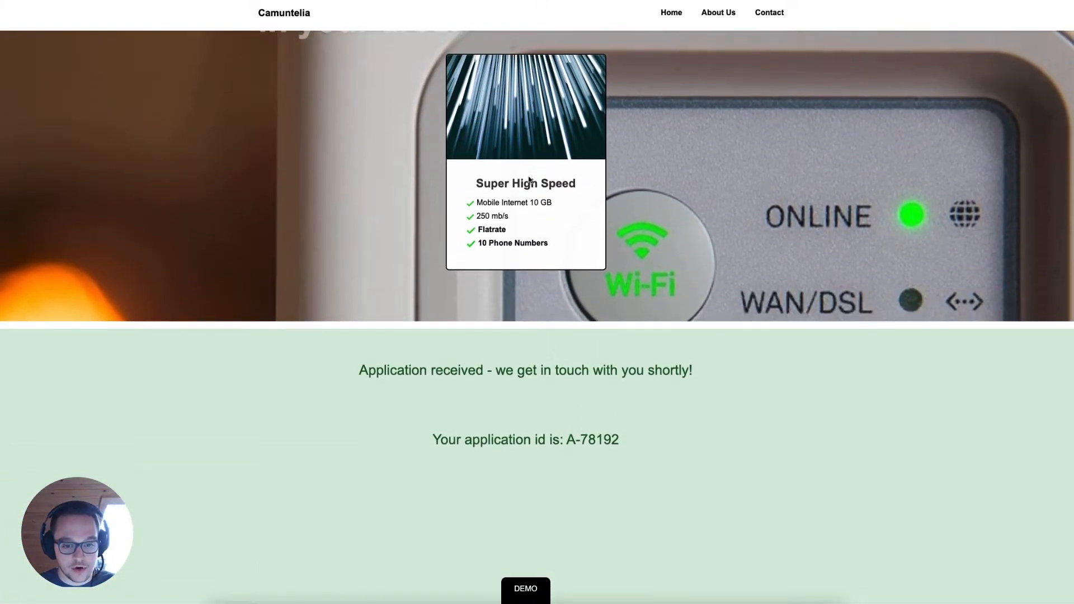
{"action": "scroll", "coordinate": [528, 177], "scroll_direction": "up", "scroll_amount": 2}
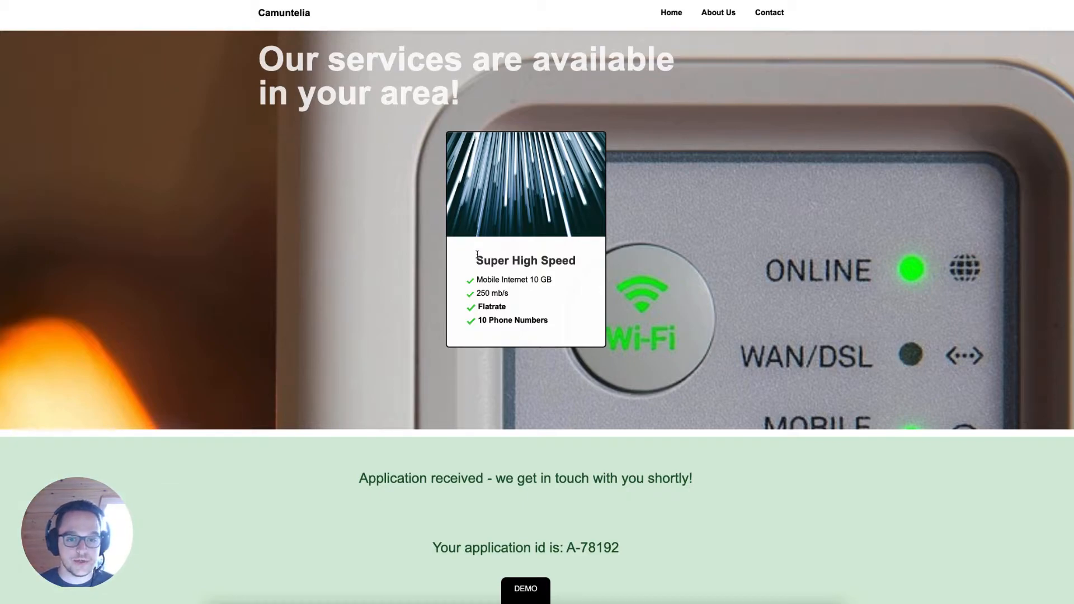
{"action": "scroll", "coordinate": [538, 337], "scroll_direction": "down", "scroll_amount": 1}
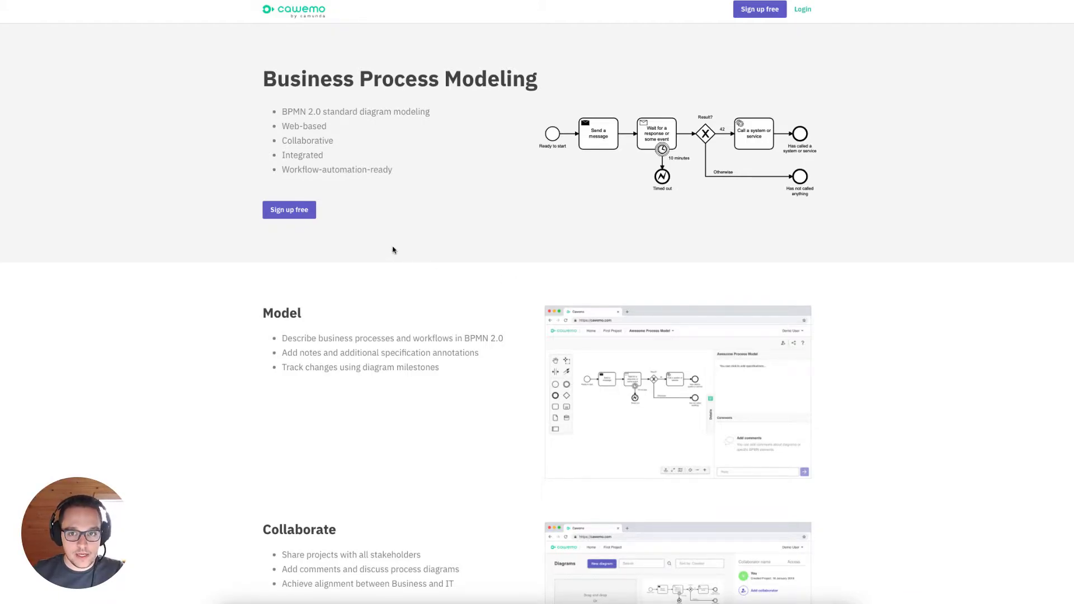
Look over the modeling, collaboration and integration features on the Cawemo home page, and log in with the saved account credentials.
{"action": "scroll", "coordinate": [393, 249], "scroll_direction": "down", "scroll_amount": 3}
{"action": "scroll", "coordinate": [393, 247], "scroll_direction": "down", "scroll_amount": 2}
{"action": "scroll", "coordinate": [392, 249], "scroll_direction": "down", "scroll_amount": 2}
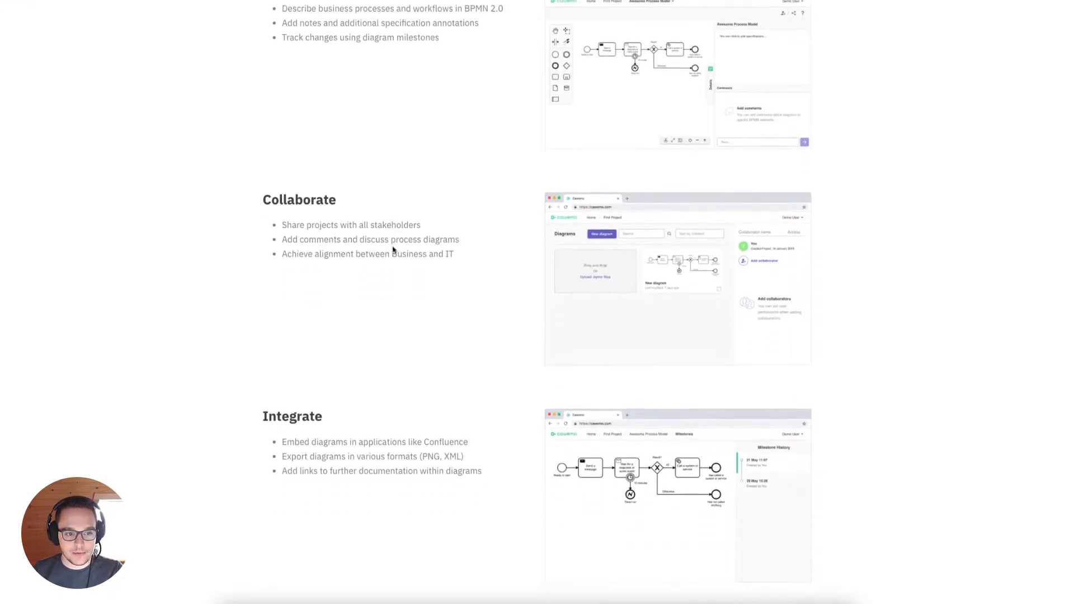
{"action": "scroll", "coordinate": [393, 250], "scroll_direction": "up", "scroll_amount": 3}
{"action": "scroll", "coordinate": [392, 250], "scroll_direction": "up", "scroll_amount": 4}
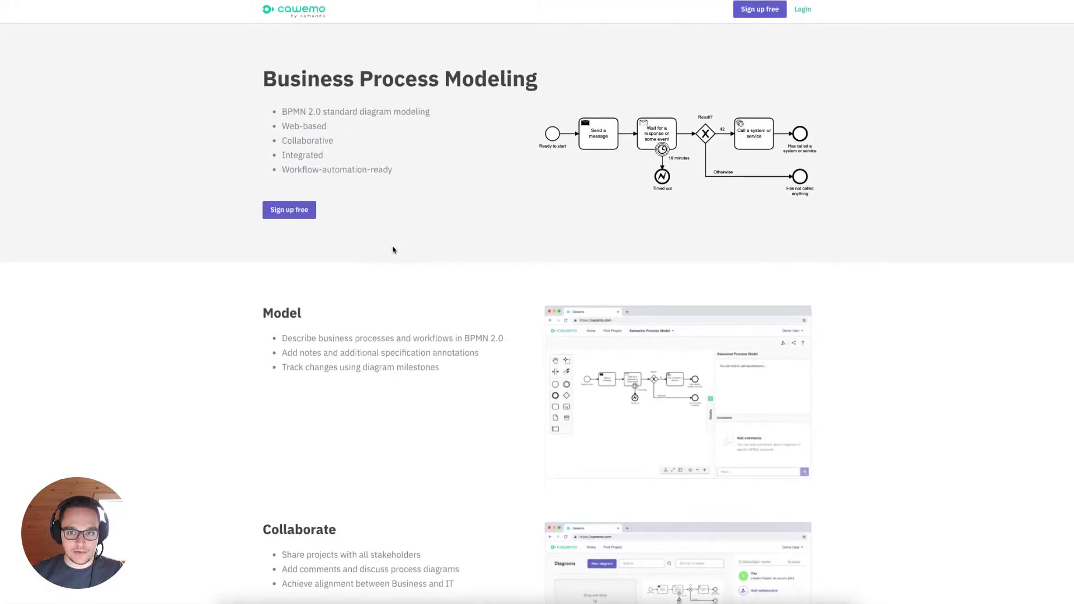
{"action": "left_click", "coordinate": [803, 9]}
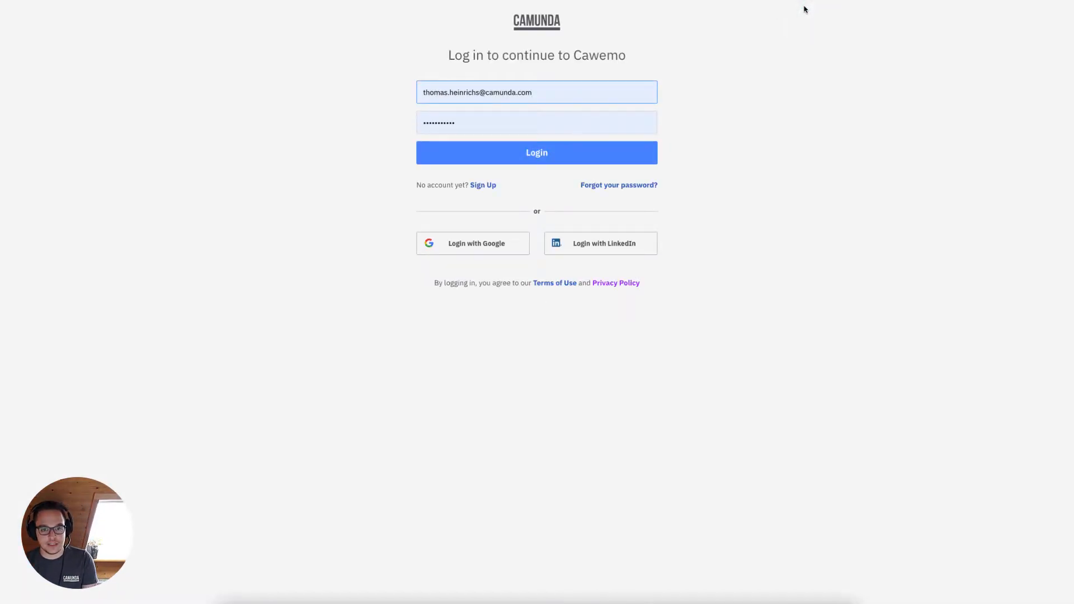
{"action": "left_click", "coordinate": [524, 157]}
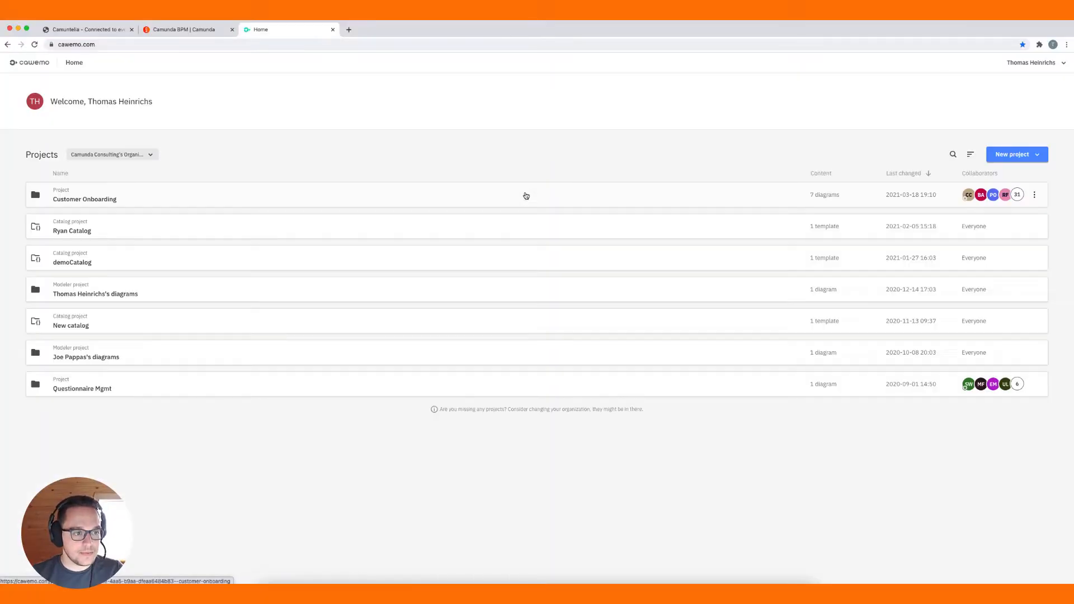
Check which organizations are available, and open the Customer Onboarding project of the current one.
{"action": "left_click", "coordinate": [102, 157]}
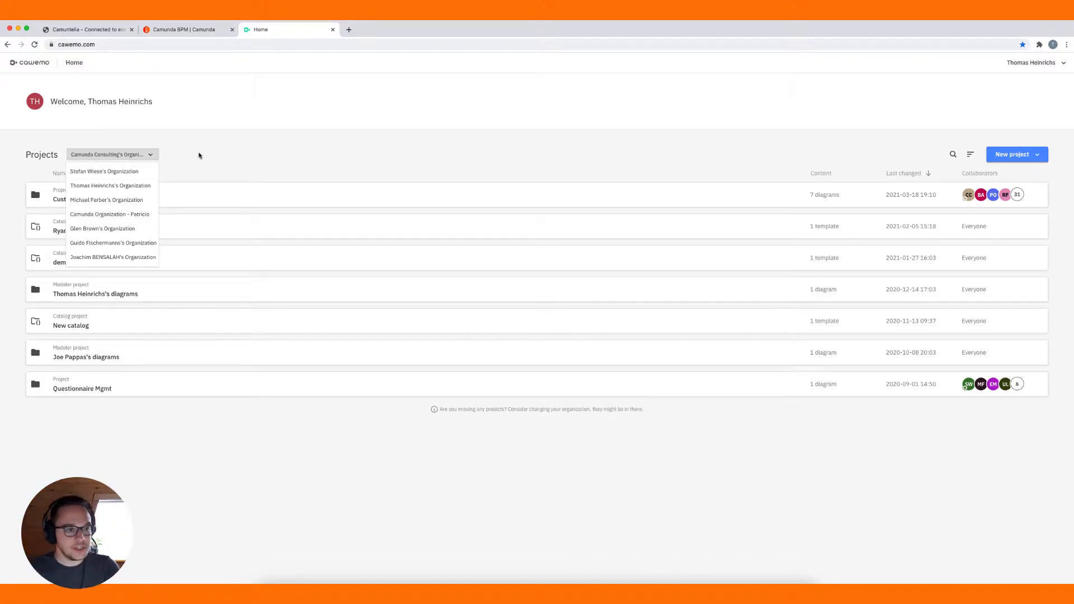
{"action": "left_click", "coordinate": [218, 152]}
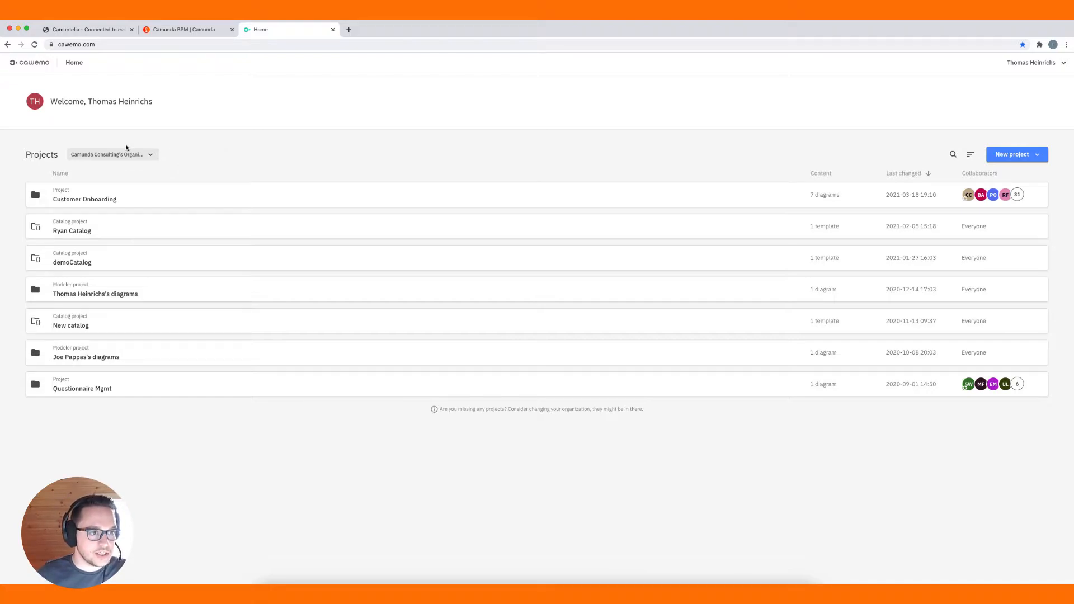
{"action": "left_click", "coordinate": [101, 199]}
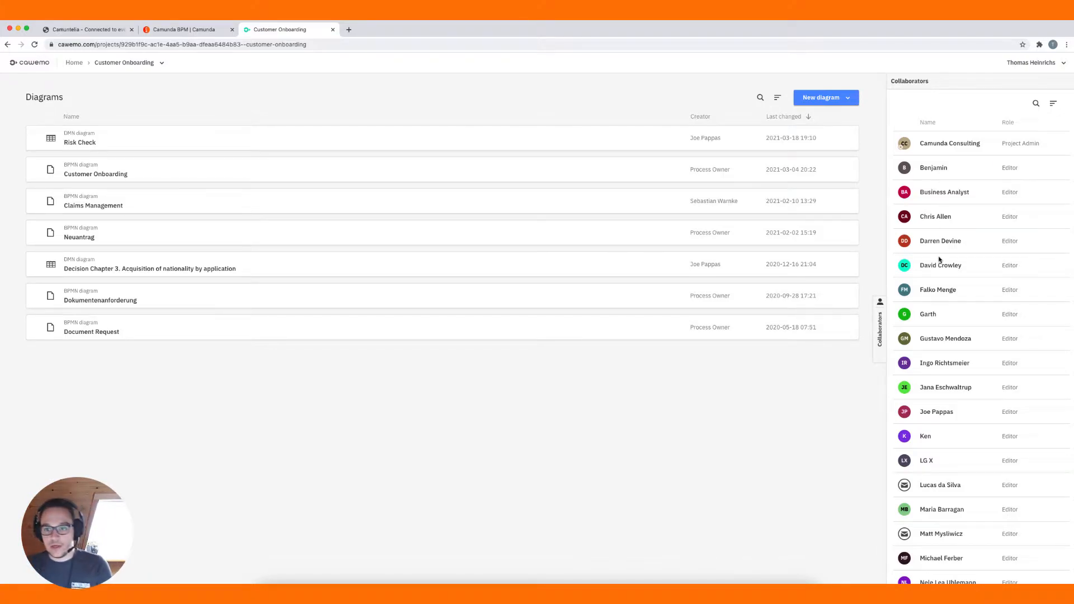
Look through the Customer Onboarding project's collaborators and their roles.
{"action": "scroll", "coordinate": [940, 259], "scroll_direction": "down", "scroll_amount": 3}
{"action": "scroll", "coordinate": [940, 259], "scroll_direction": "down", "scroll_amount": 1}
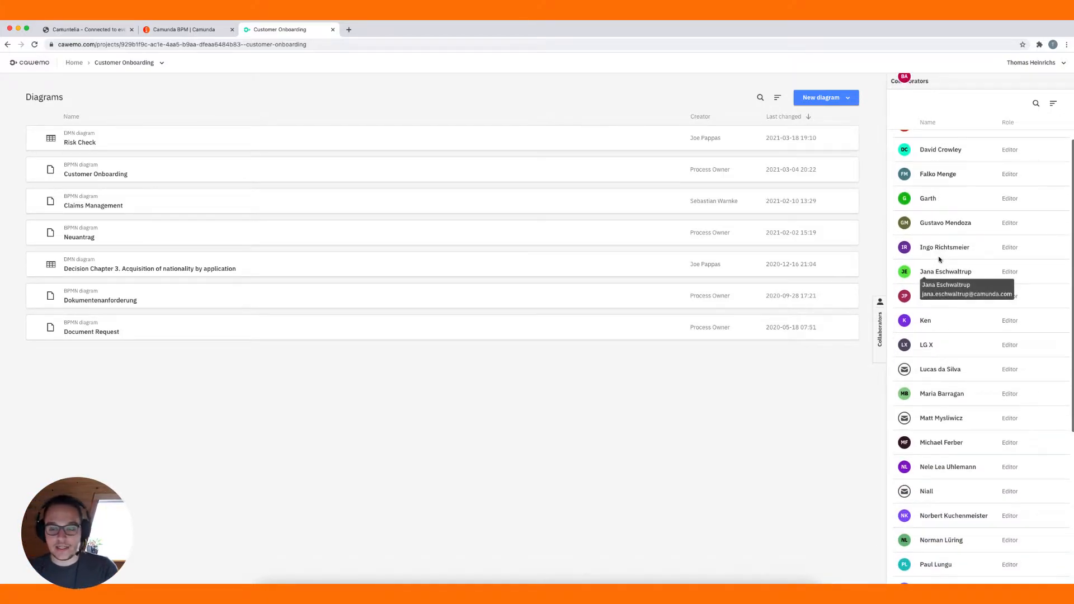
{"action": "scroll", "coordinate": [940, 260], "scroll_direction": "down", "scroll_amount": 7}
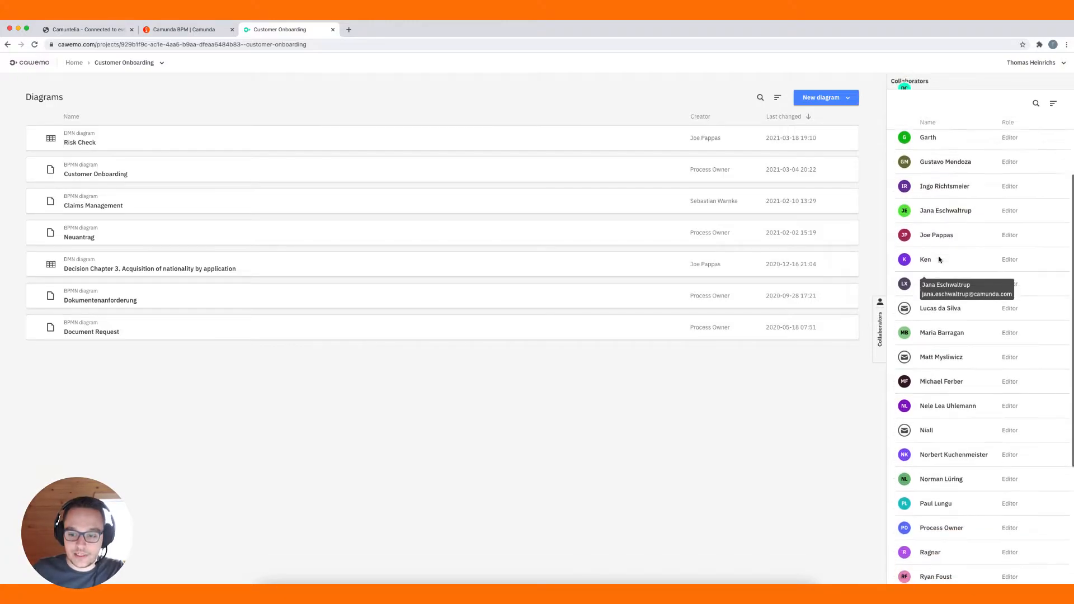
{"action": "scroll", "coordinate": [940, 260], "scroll_direction": "down", "scroll_amount": 2}
{"action": "scroll", "coordinate": [941, 259], "scroll_direction": "up", "scroll_amount": 1}
{"action": "mouse_move", "coordinate": [977, 300]}
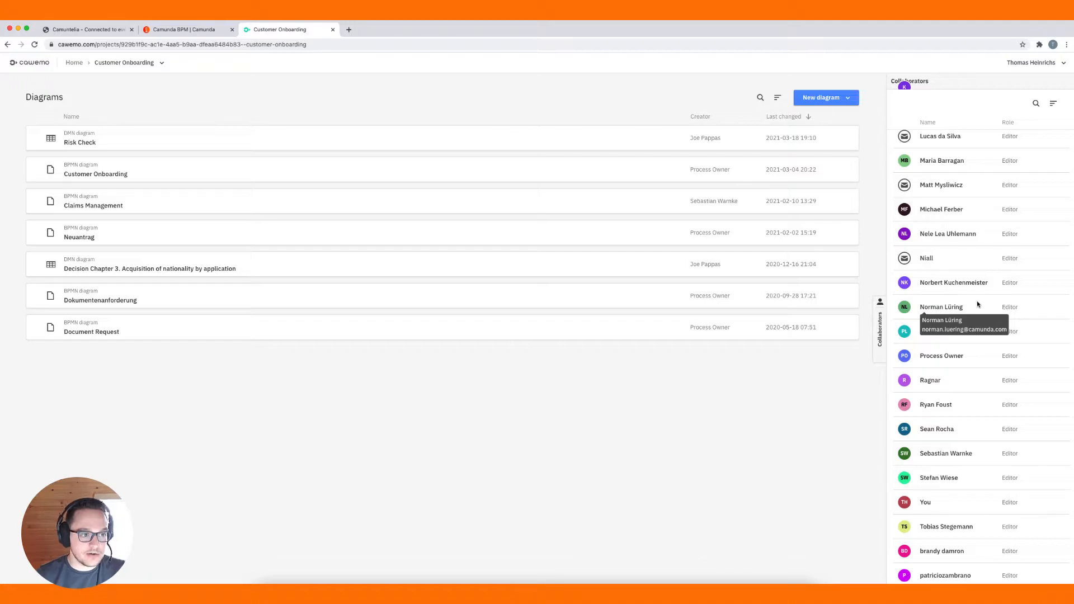
Open the Customer Onboarding BPMN diagram and enlarge it so the whole process stays readable.
{"action": "left_click", "coordinate": [97, 173]}
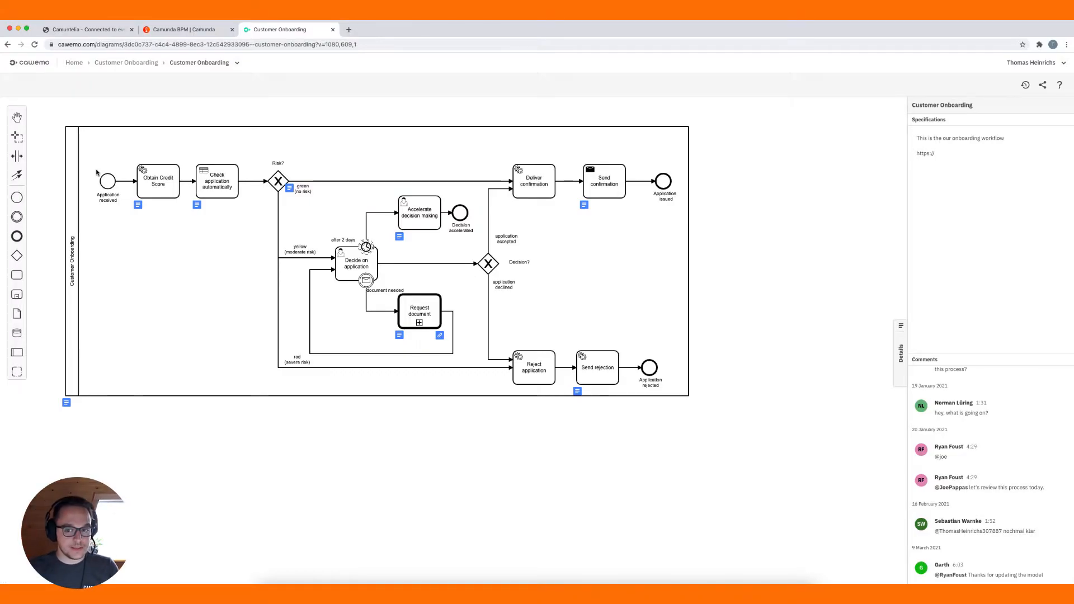
{"action": "scroll", "coordinate": [96, 172], "scroll_direction": "left", "scroll_amount": 2}
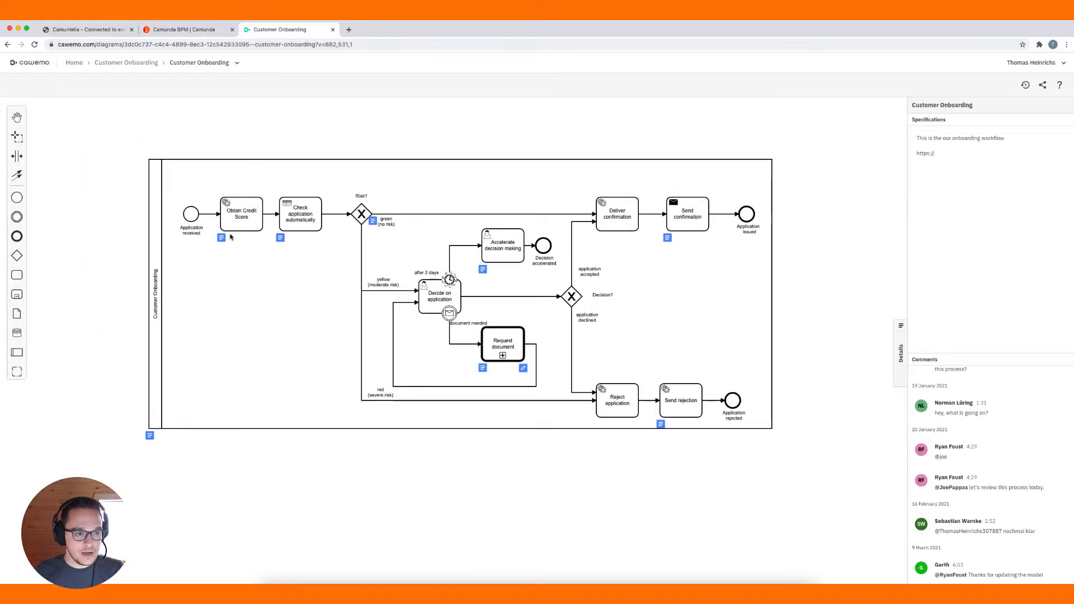
{"action": "scroll", "coordinate": [230, 236], "scroll_direction": "up", "scroll_amount": 3}
{"action": "scroll", "coordinate": [231, 237], "scroll_direction": "right", "scroll_amount": 3}
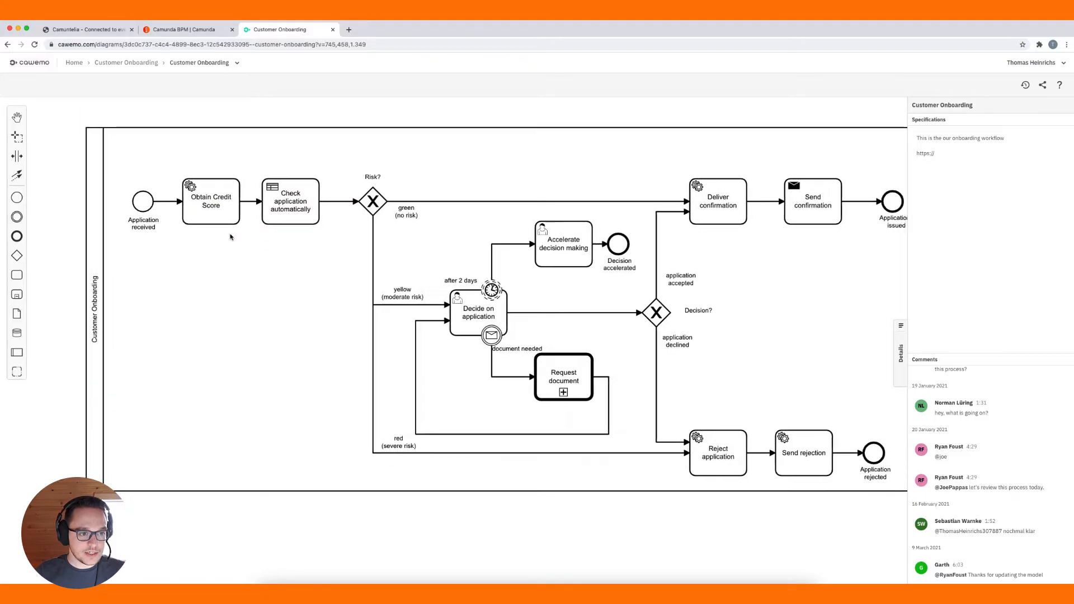
{"action": "scroll", "coordinate": [230, 236], "scroll_direction": "right", "scroll_amount": 2}
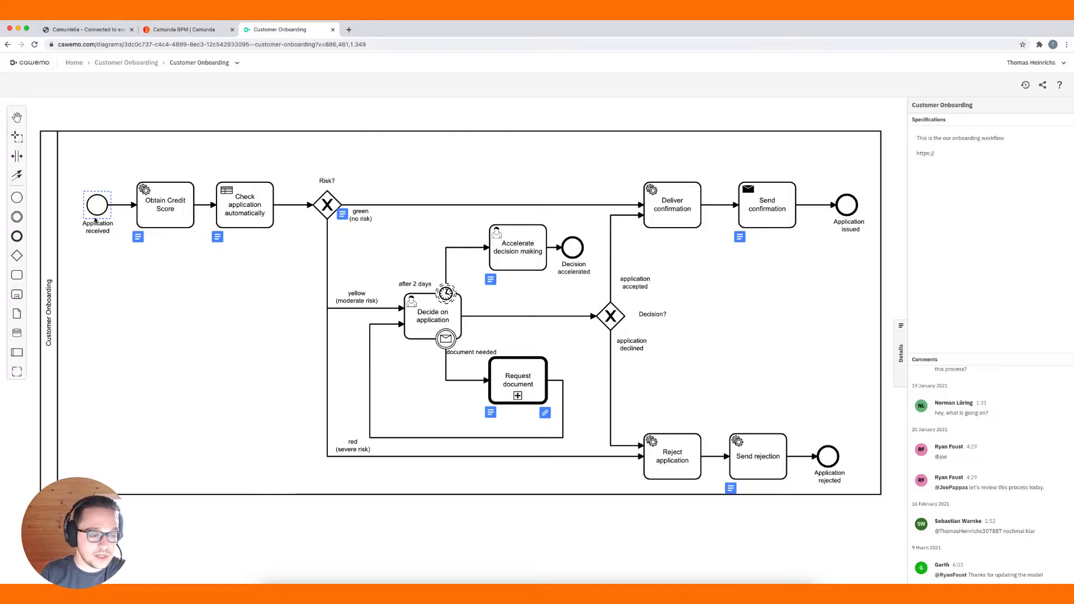
Inspect the specifications and comments of the "Check application automatically" task and the processes linked to the "Request document" activity.
{"action": "left_click", "coordinate": [142, 212]}
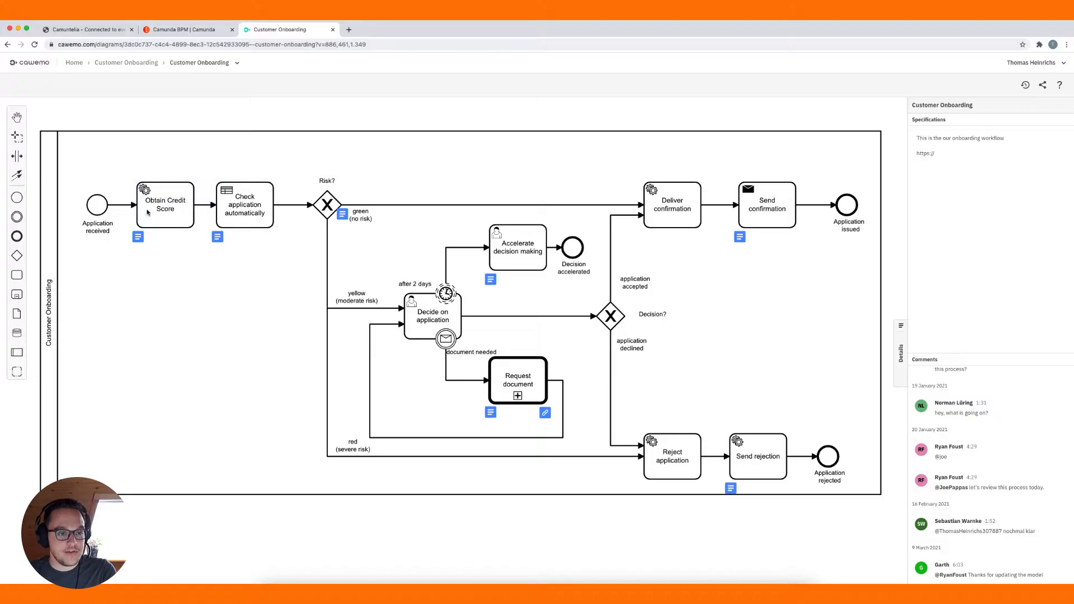
{"action": "left_click", "coordinate": [242, 204]}
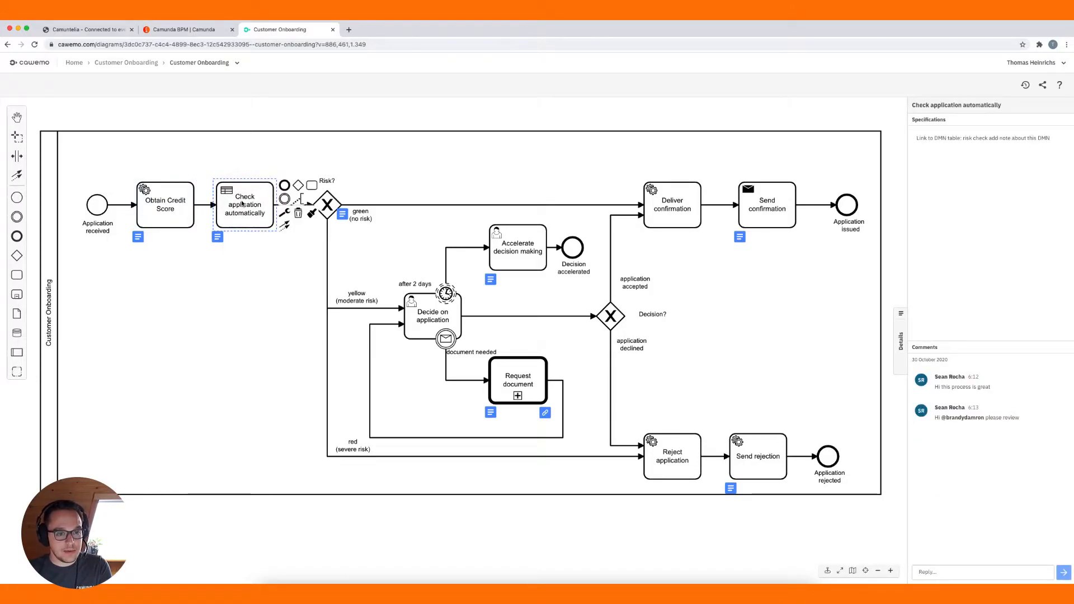
{"action": "left_click", "coordinate": [363, 174]}
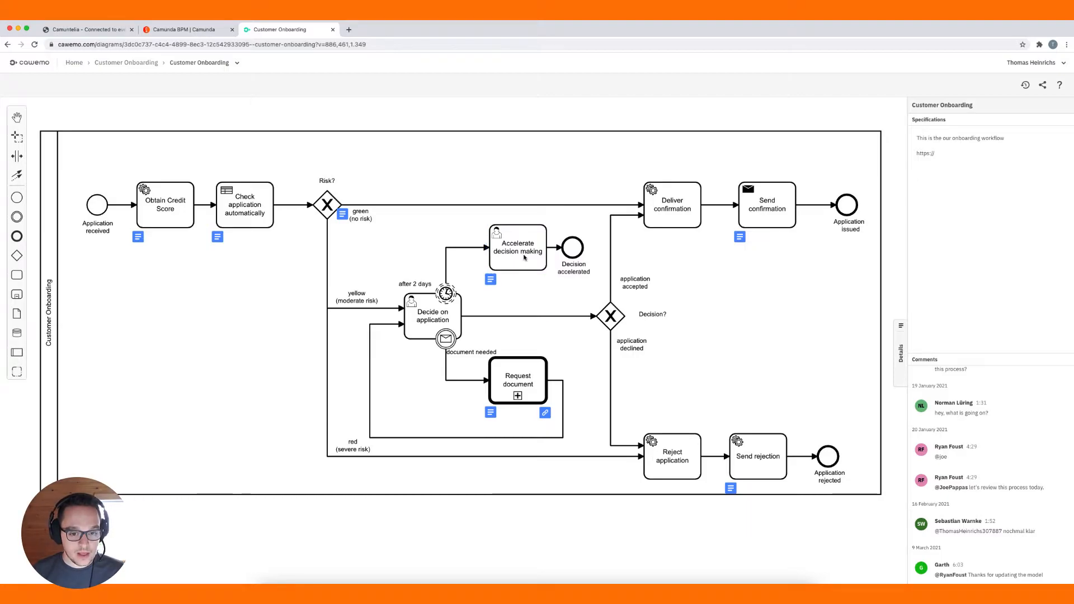
{"action": "mouse_move", "coordinate": [546, 413]}
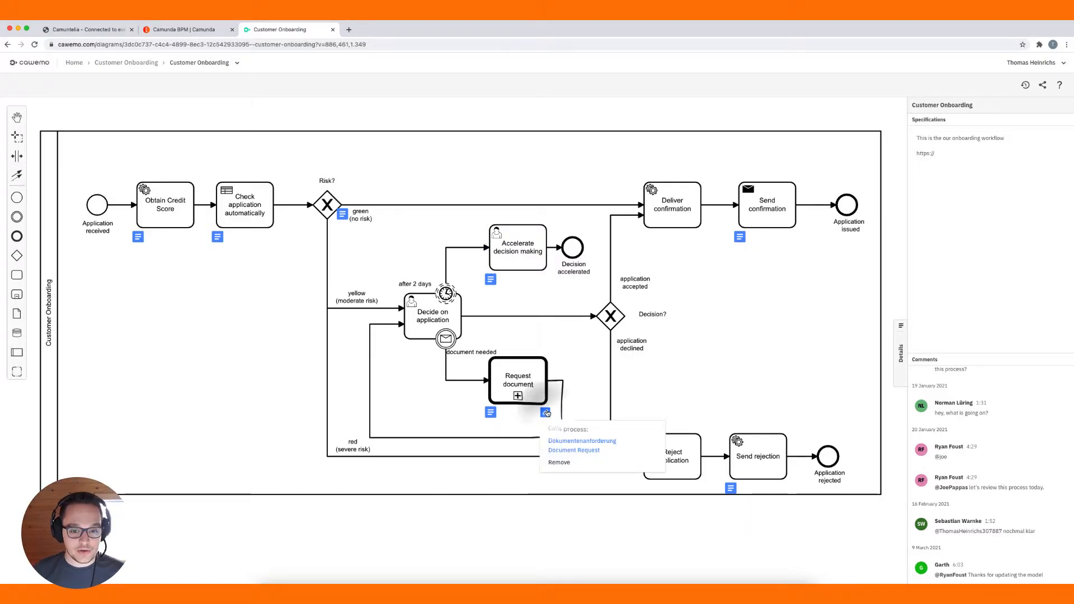
Trace the linked Document Request process back to its calling Customer Onboarding diagram and view the comments on the "Accelerate decision making" task.
{"action": "left_click", "coordinate": [561, 452]}
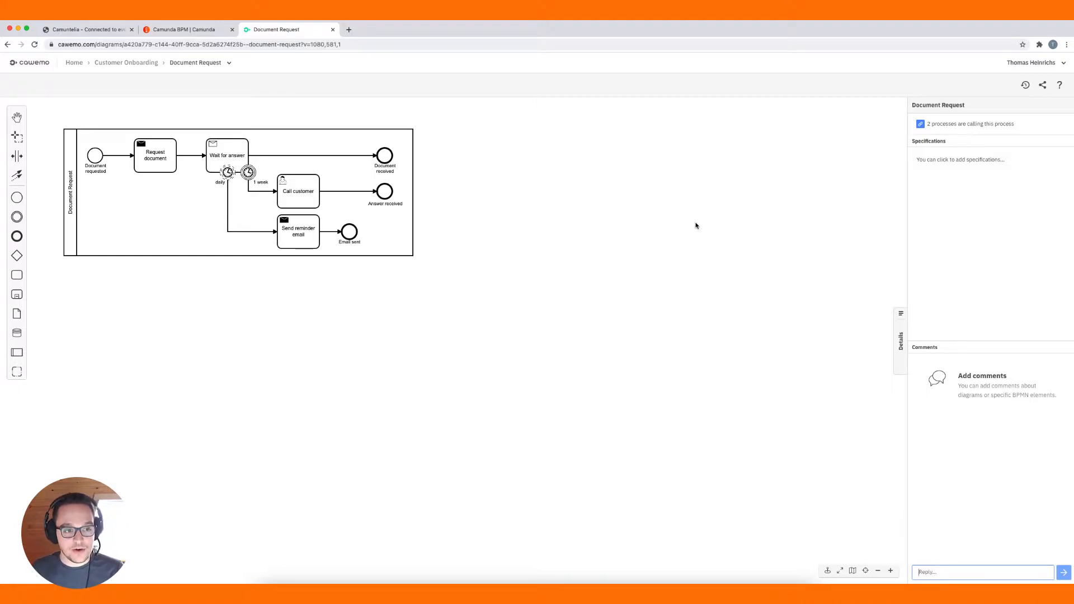
{"action": "left_click", "coordinate": [923, 125]}
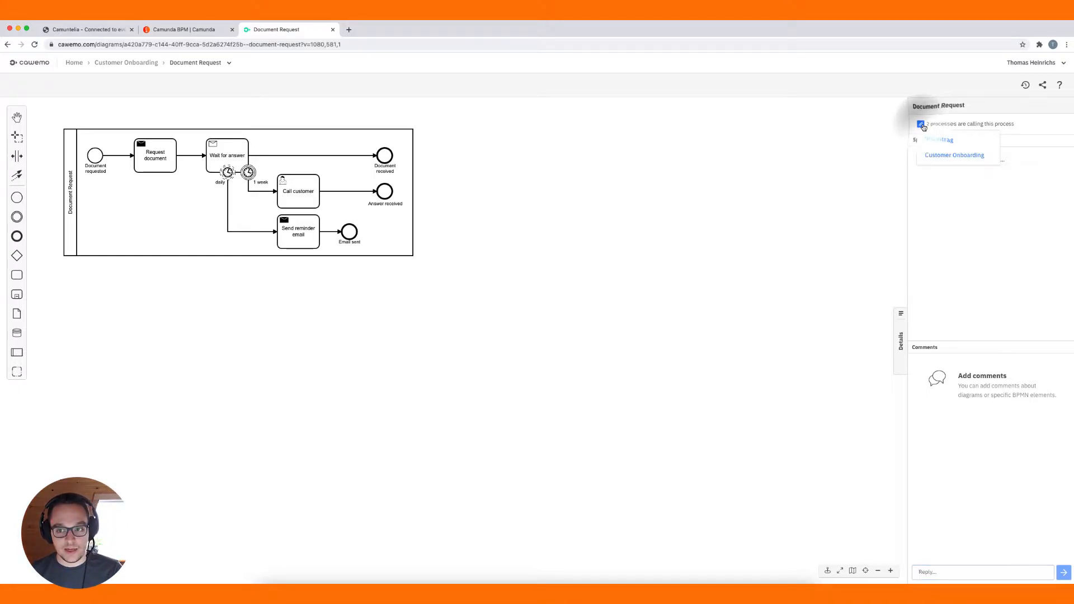
{"action": "left_click", "coordinate": [937, 155]}
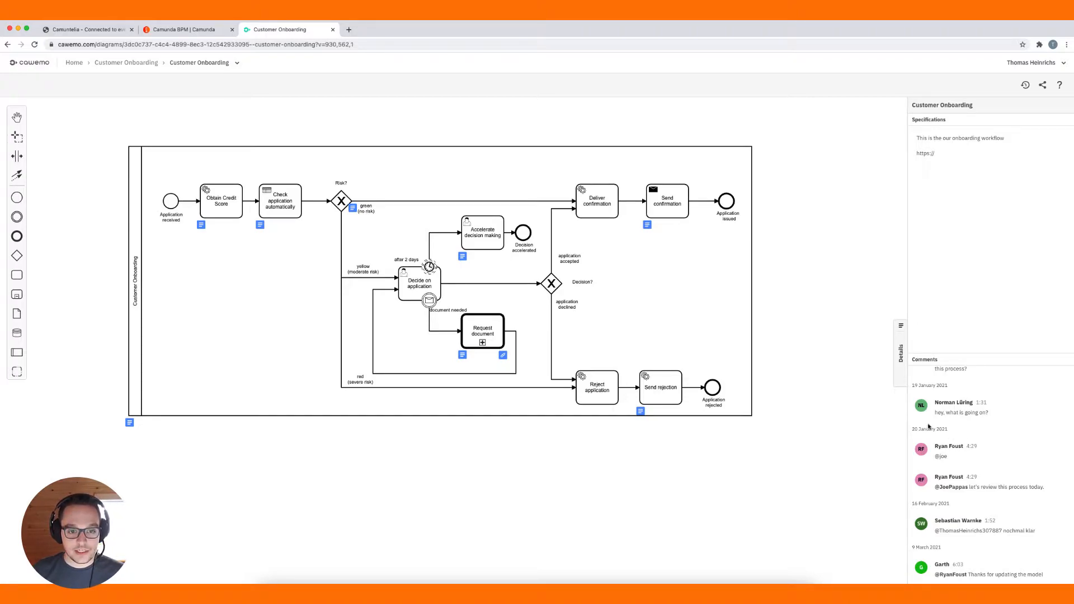
{"action": "left_click", "coordinate": [476, 237]}
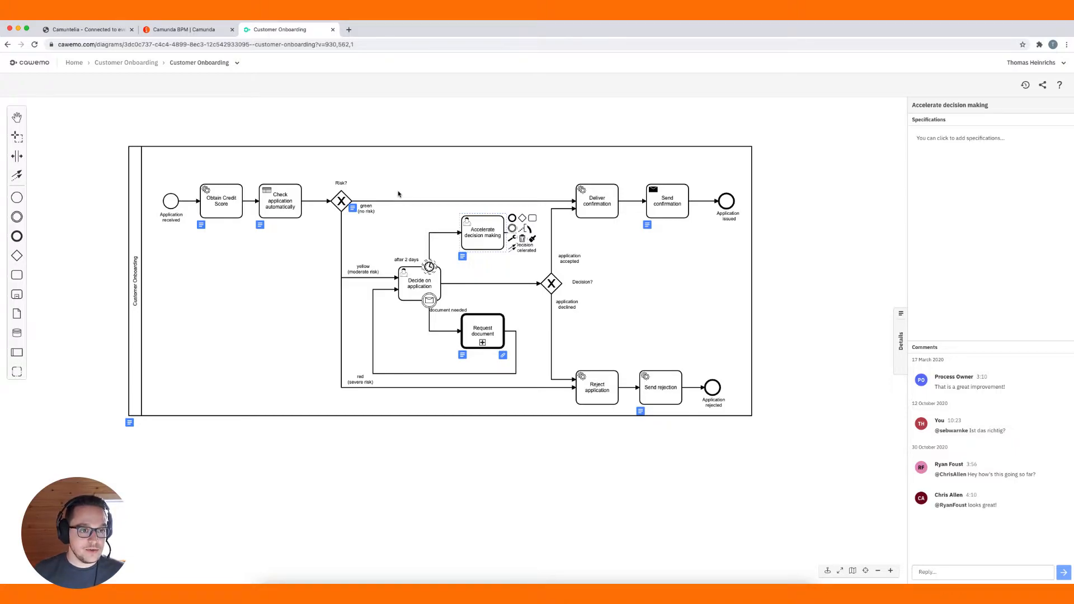
Compare the diagram's milestones from Draft through Automates Risk Check and Review All Work to Document Requests, and check the actions available for a milestone.
{"action": "left_click", "coordinate": [238, 65]}
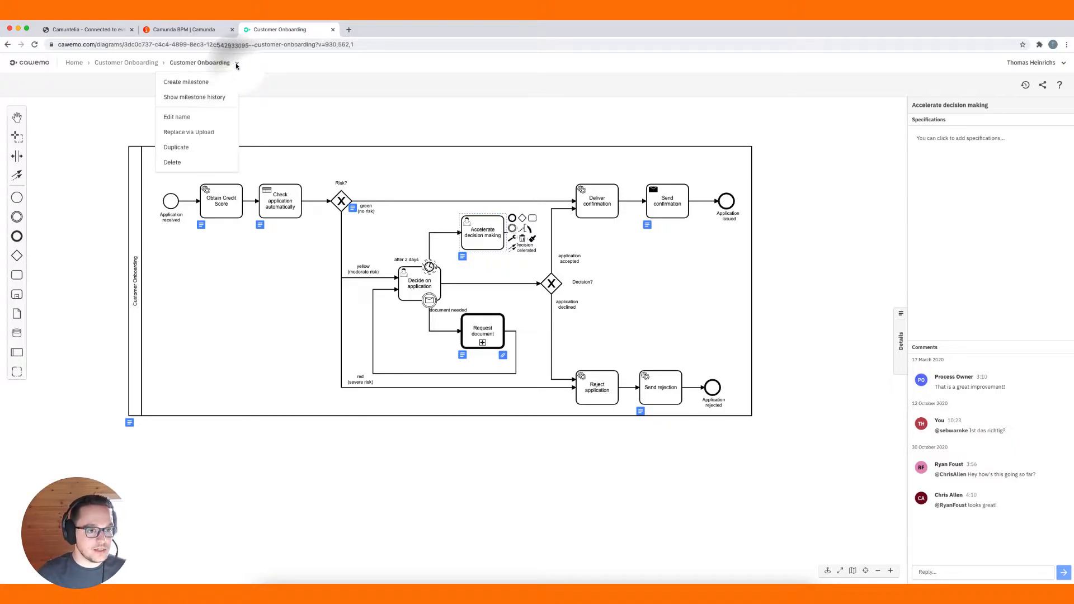
{"action": "left_click", "coordinate": [220, 98]}
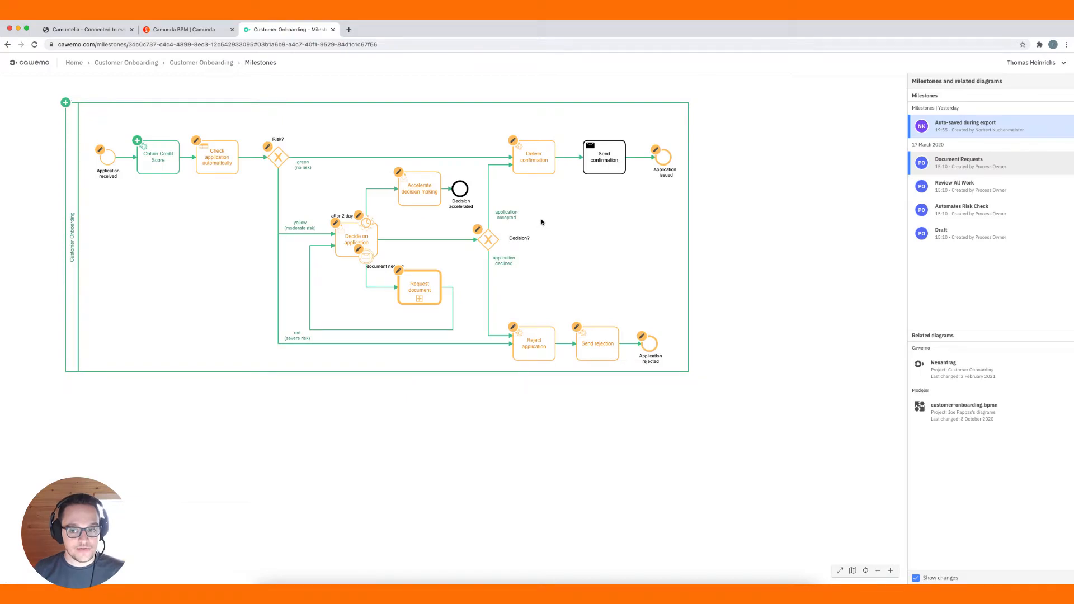
{"action": "left_click", "coordinate": [953, 236]}
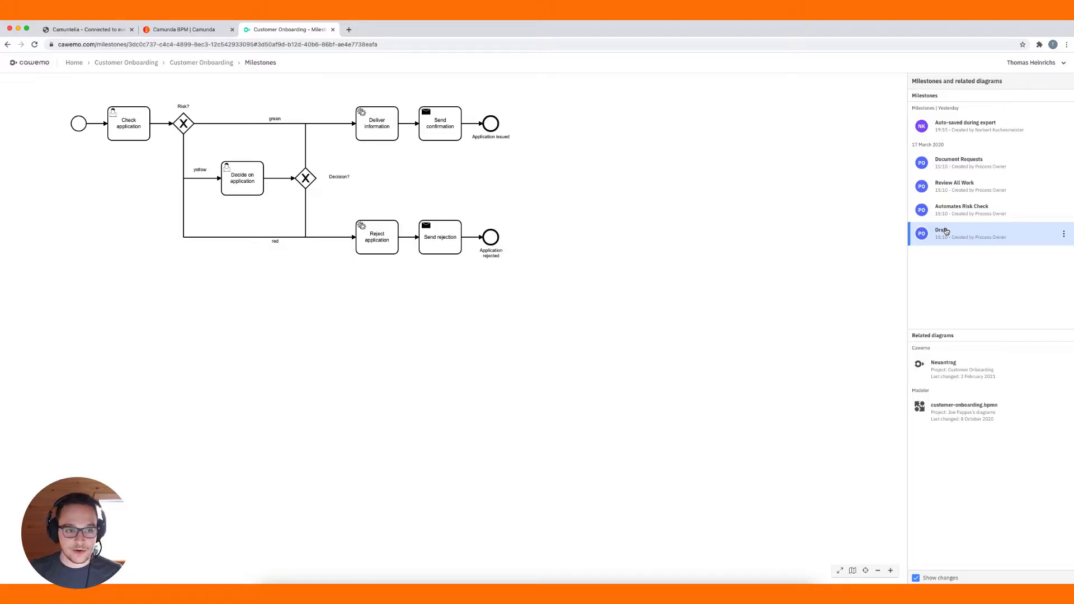
{"action": "left_click", "coordinate": [953, 216]}
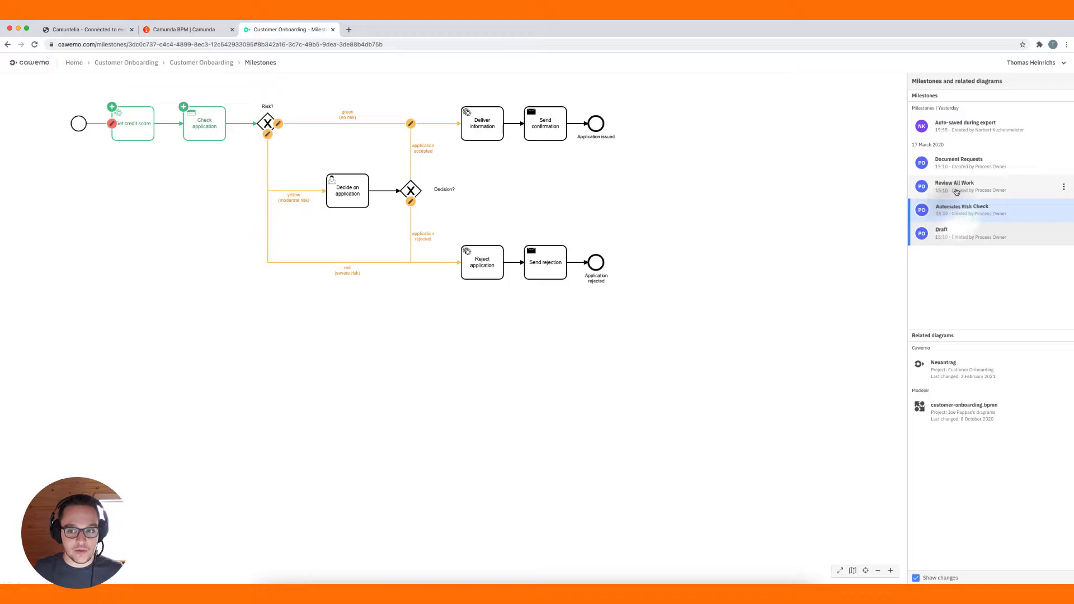
{"action": "left_click", "coordinate": [956, 192]}
{"action": "left_click", "coordinate": [959, 164]}
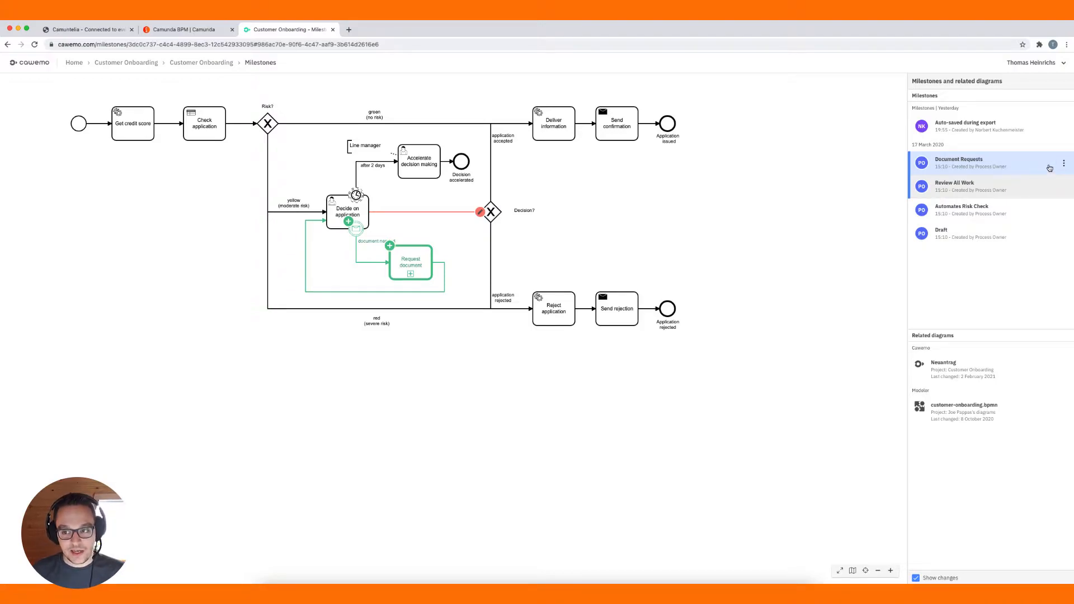
{"action": "left_click", "coordinate": [1064, 164]}
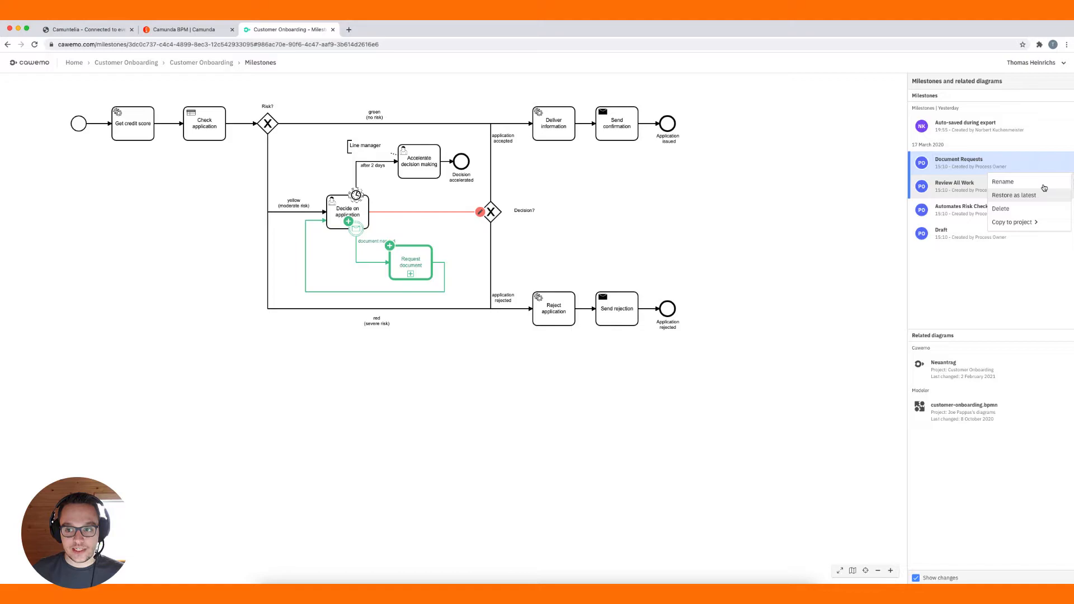
{"action": "left_click", "coordinate": [971, 185]}
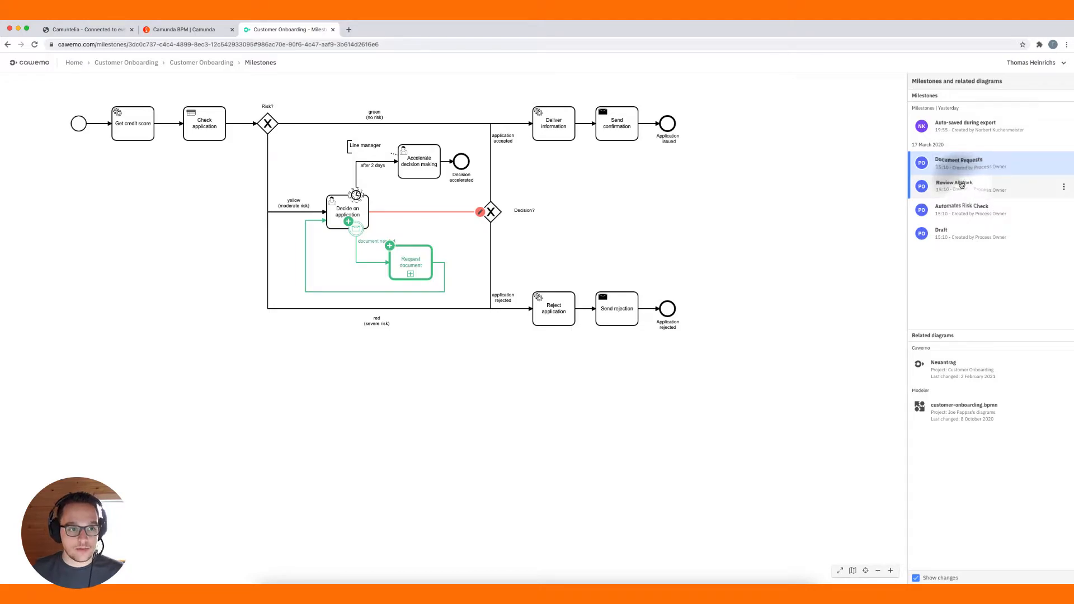
Return to the Customer Onboarding project and open its Risk Check DMN diagram.
{"action": "left_click", "coordinate": [194, 64]}
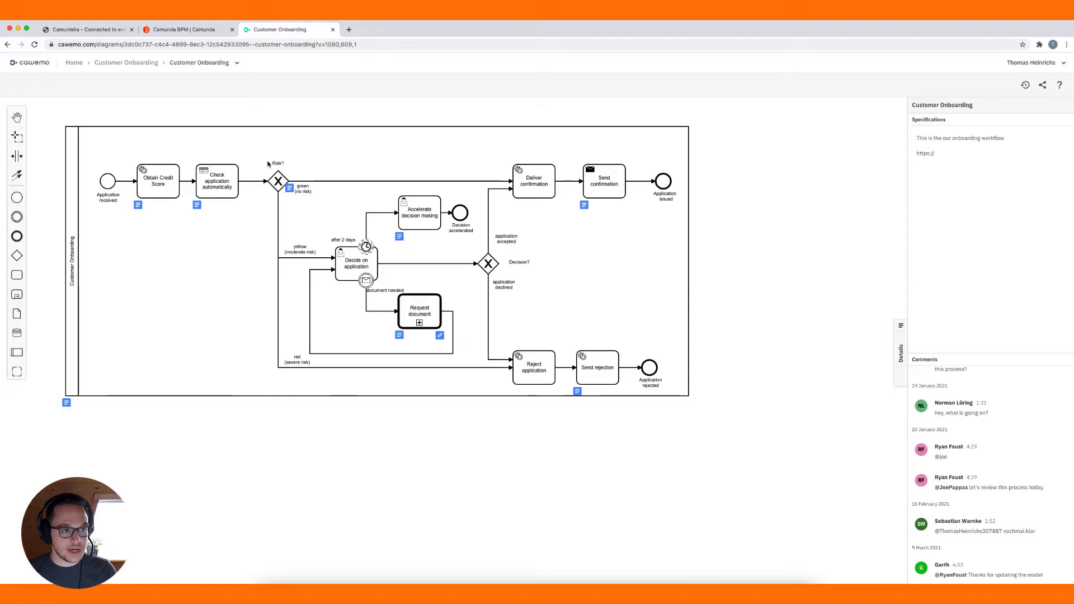
{"action": "left_click", "coordinate": [119, 63]}
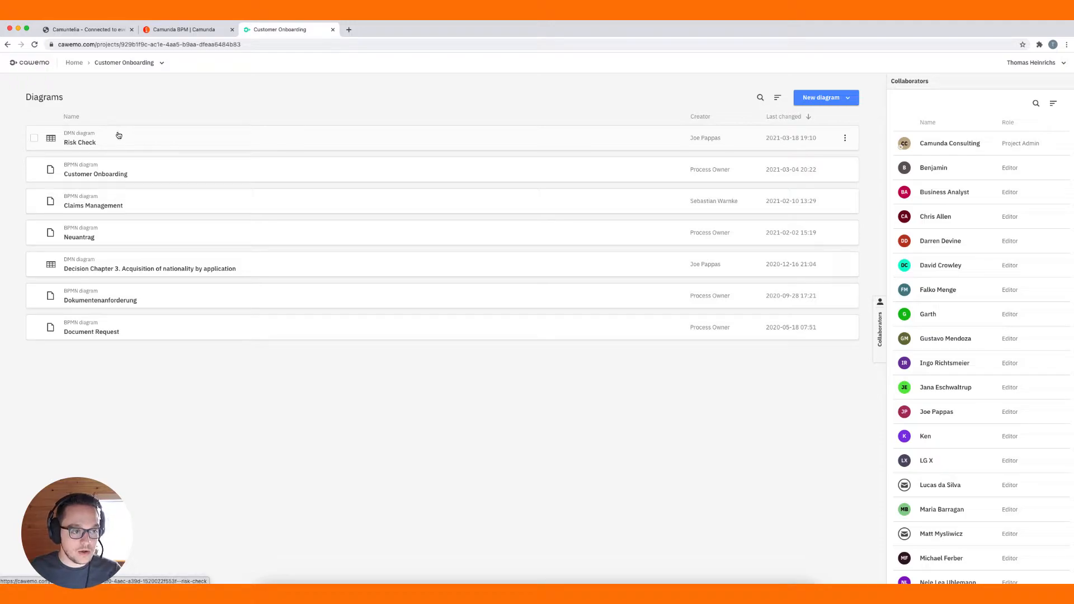
{"action": "left_click", "coordinate": [106, 141]}
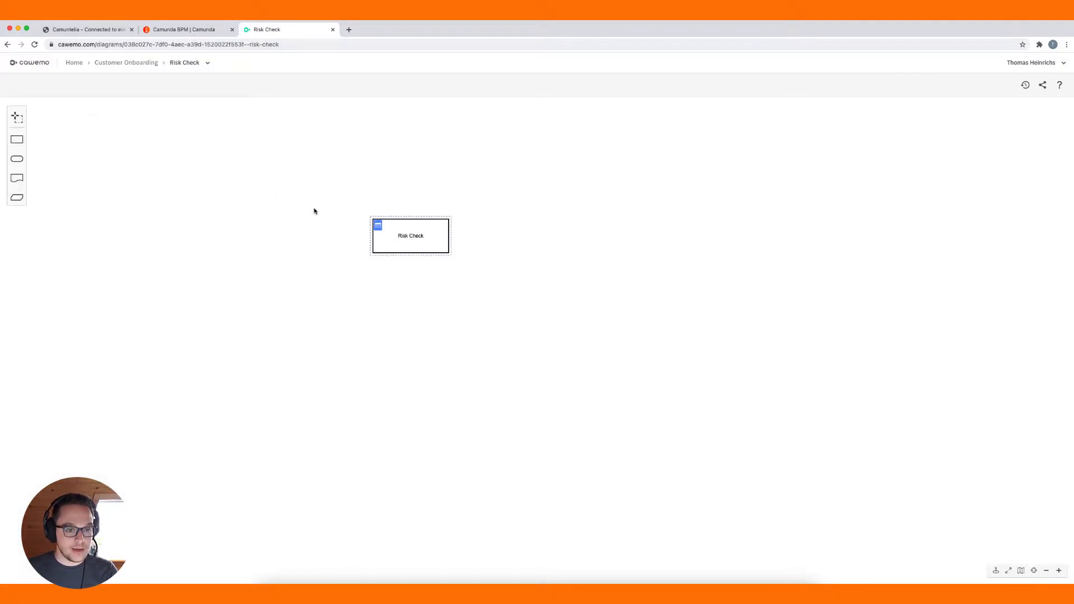
Move the Risk Check decision slightly upward and attach two unnamed decisions feeding into it, placed side by side below.
{"action": "left_click_drag", "start_coordinate": [403, 236], "coordinate": [403, 219]}
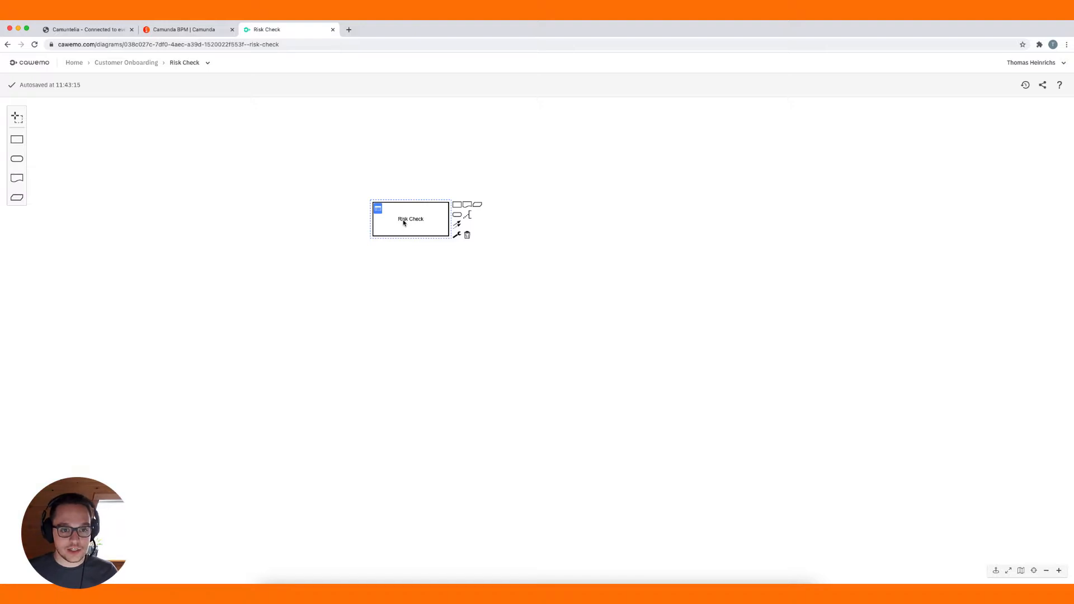
{"action": "left_click", "coordinate": [457, 206]}
{"action": "left_click", "coordinate": [442, 218]}
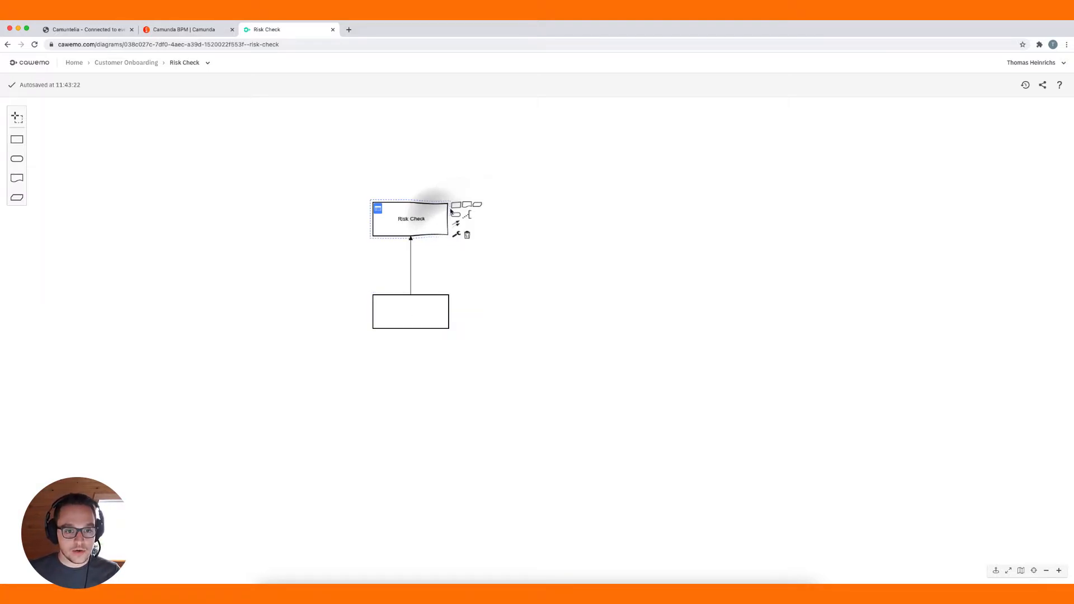
{"action": "left_click", "coordinate": [457, 206]}
{"action": "left_click_drag", "start_coordinate": [426, 312], "coordinate": [398, 311]}
{"action": "left_click_drag", "start_coordinate": [493, 312], "coordinate": [471, 314]}
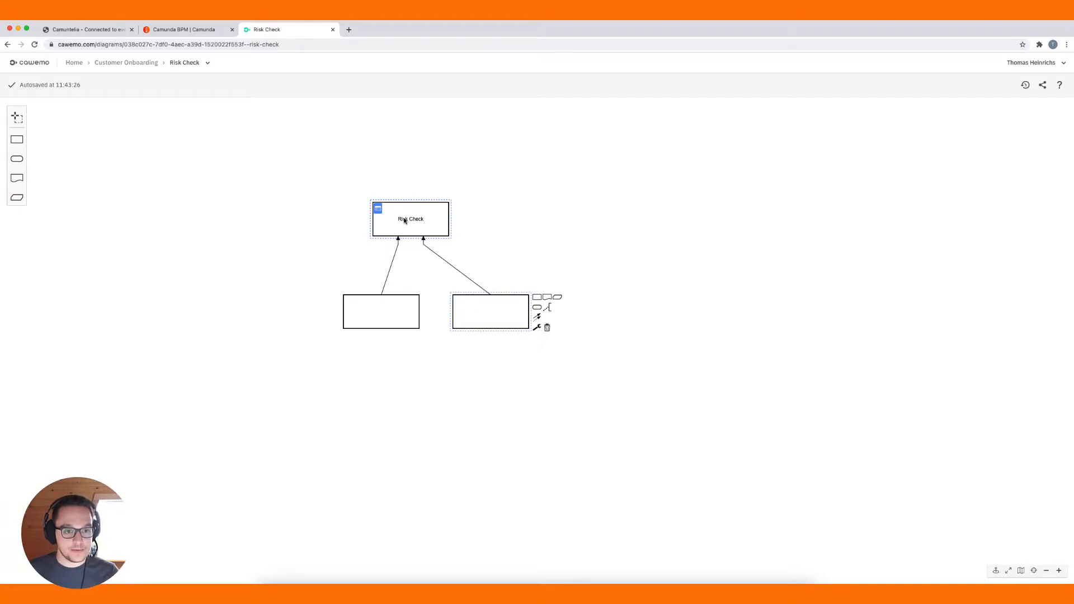
Examine the rules in the Risk Check decision table and go back to the Customer Onboarding project.
{"action": "left_click", "coordinate": [378, 209]}
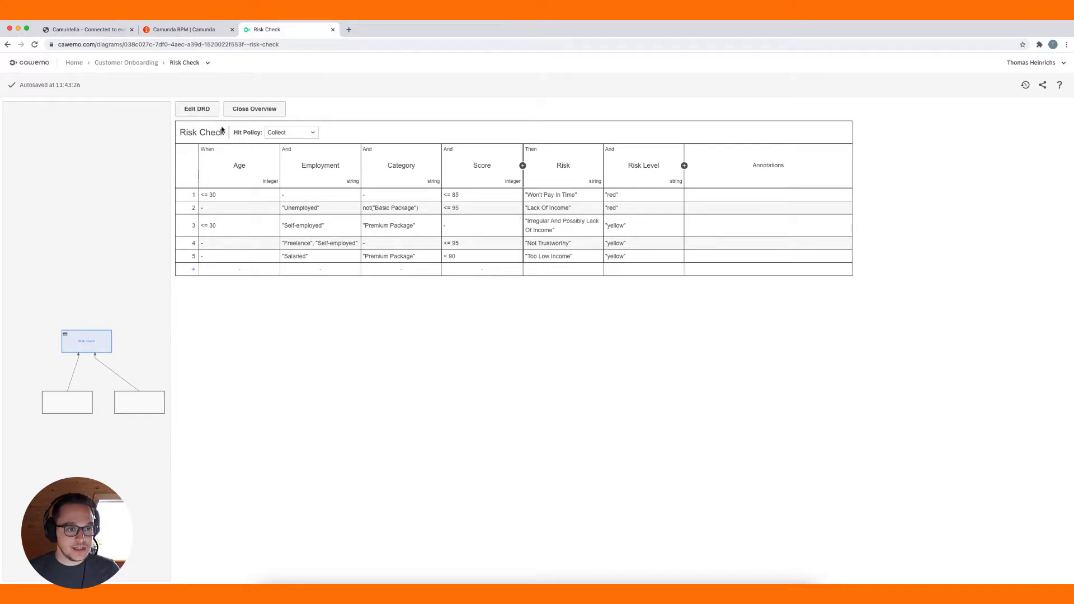
{"action": "left_click", "coordinate": [137, 67]}
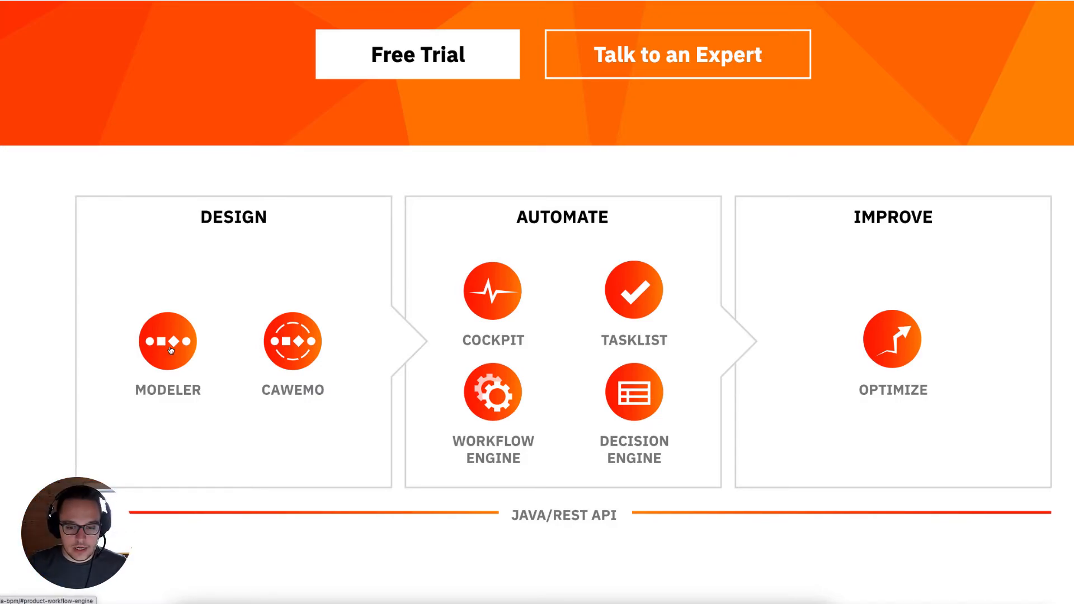
Switch to Camunda Modeler, inspect the properties of the "Check application automatically" and "Decide on application" tasks, and open the diagram's deployment options.
{"action": "left_click", "coordinate": [794, 601]}
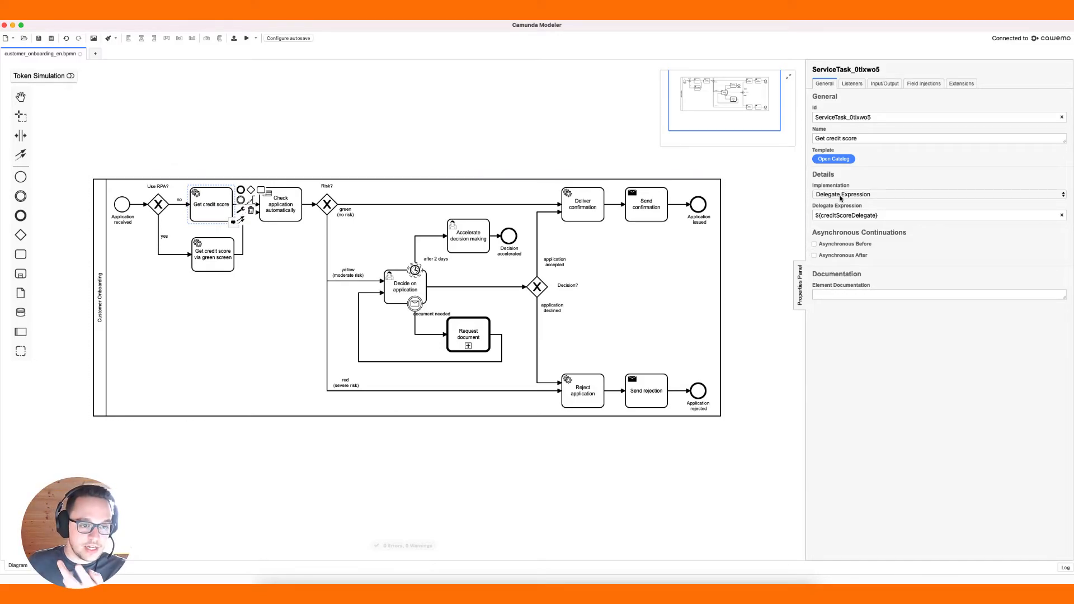
{"action": "left_click", "coordinate": [286, 201]}
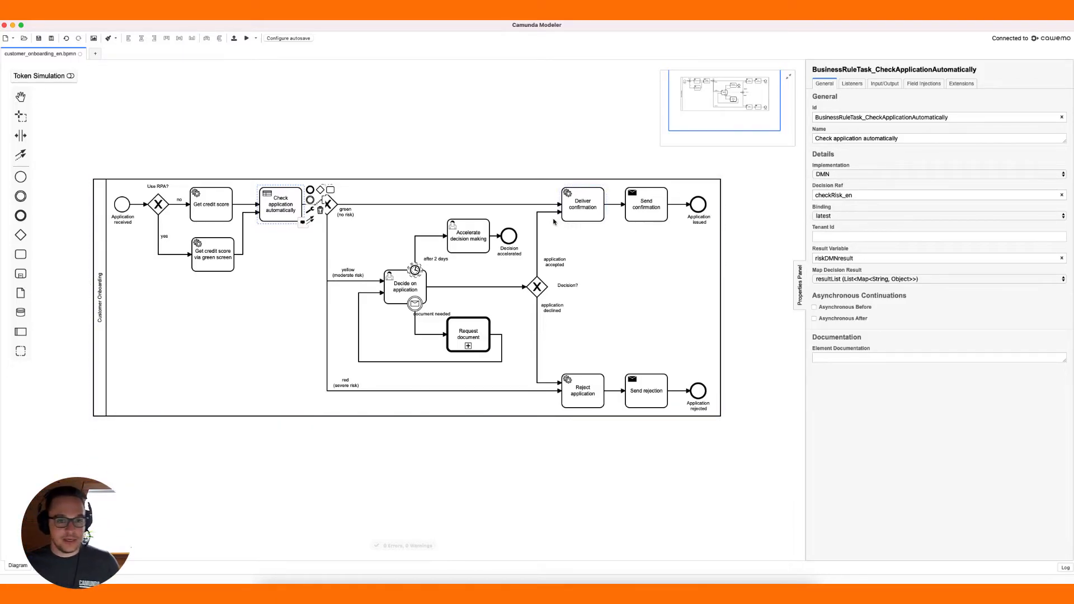
{"action": "left_click", "coordinate": [408, 287]}
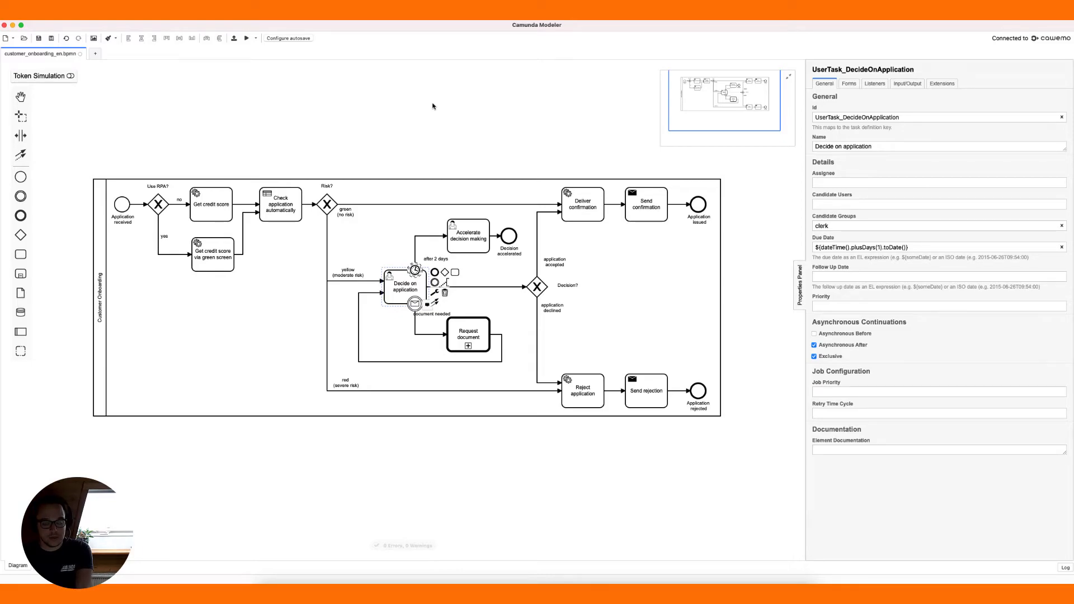
{"action": "left_click", "coordinate": [234, 38]}
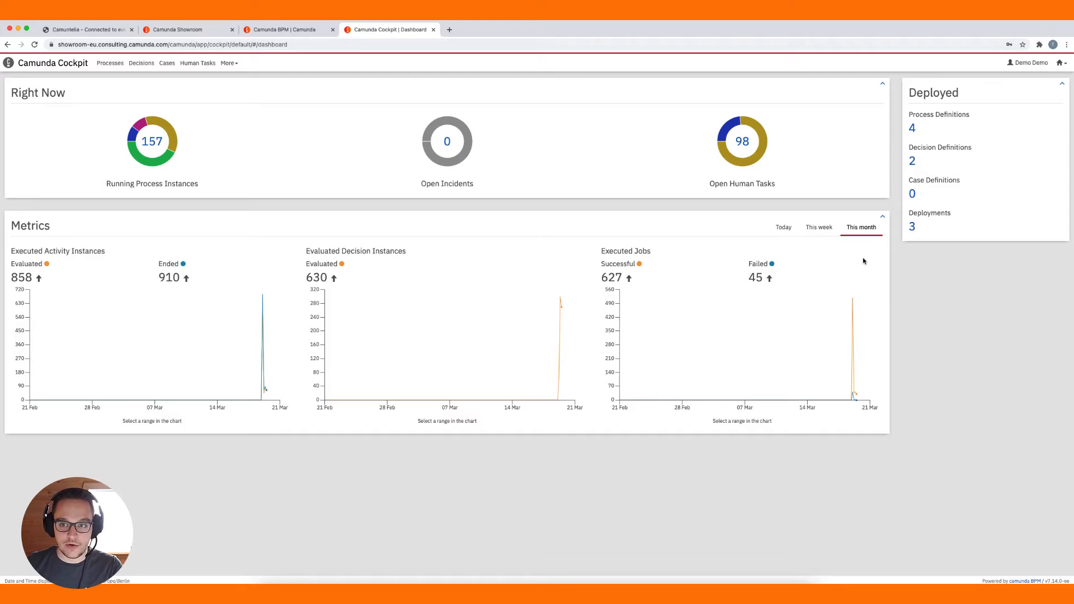
Open the Customer Onboarding process from the deployed process definitions in Camunda Cockpit and view its history.
{"action": "left_click", "coordinate": [913, 128]}
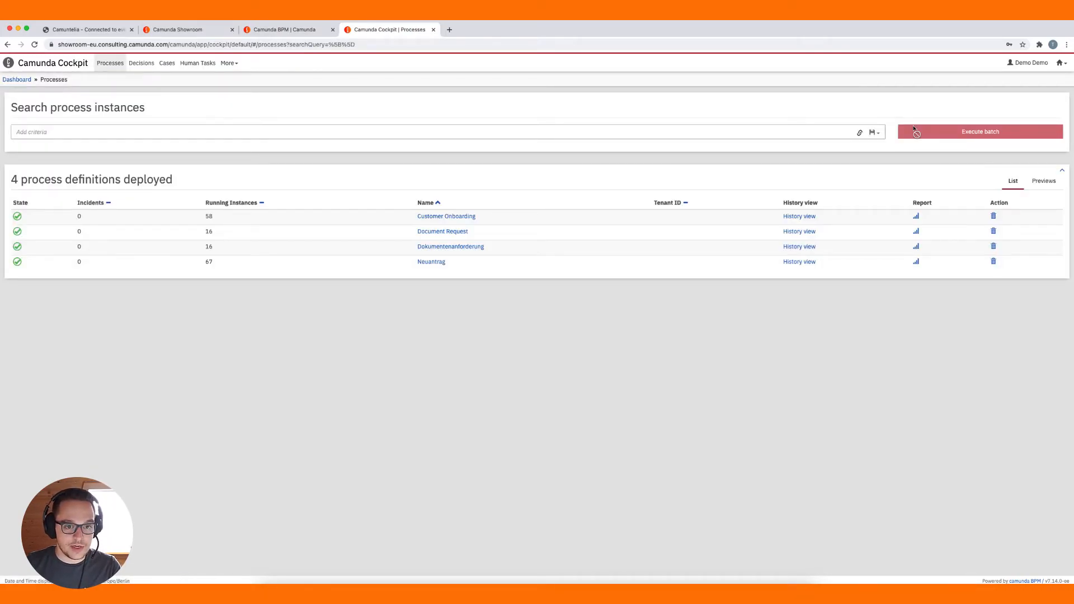
{"action": "left_click", "coordinate": [443, 219]}
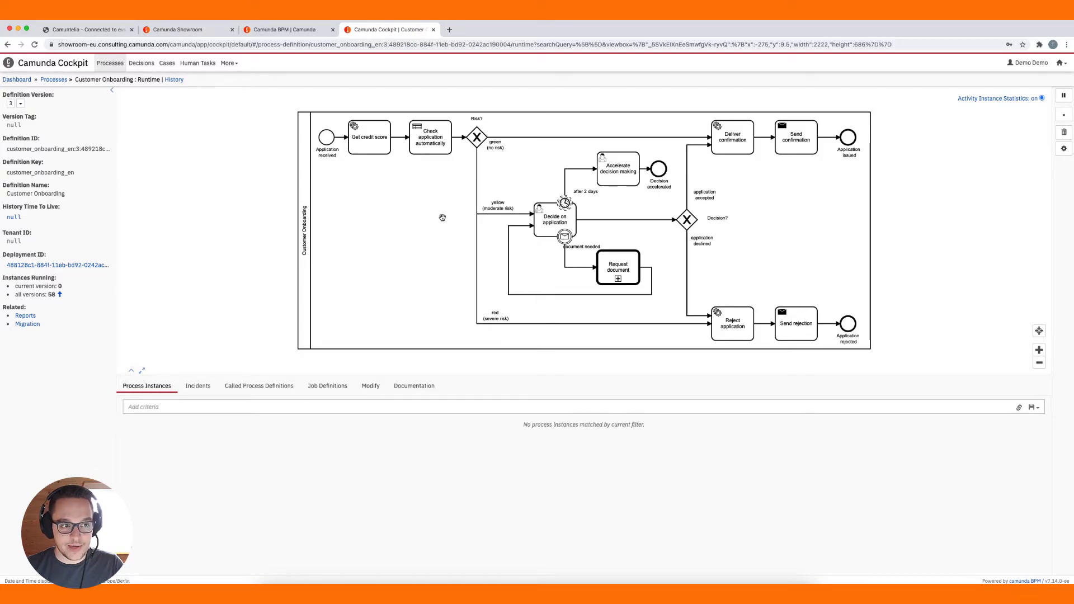
{"action": "double_click", "coordinate": [150, 80]}
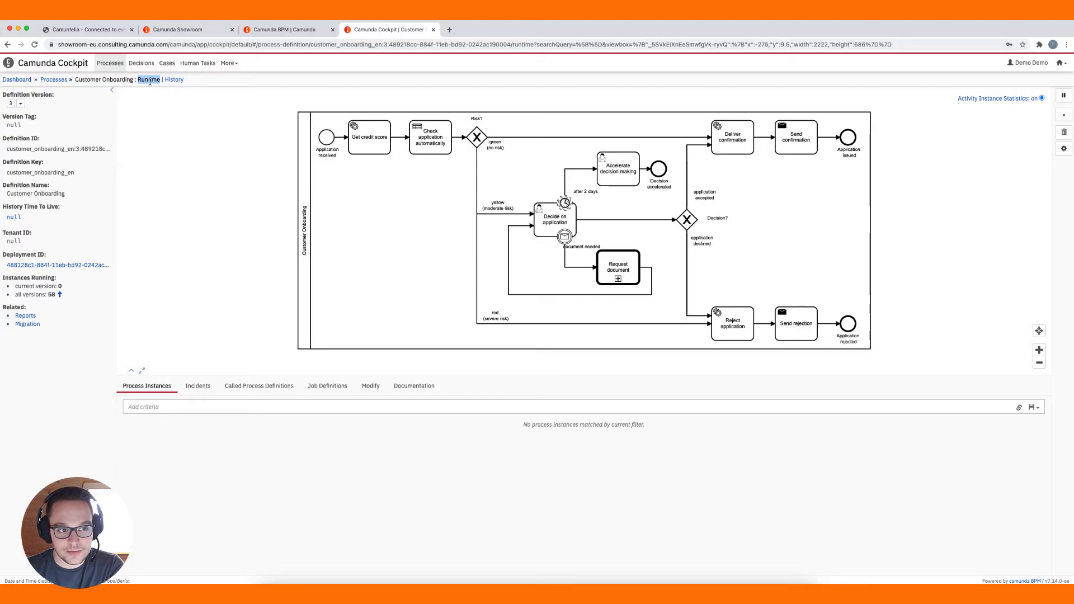
{"action": "left_click", "coordinate": [169, 80]}
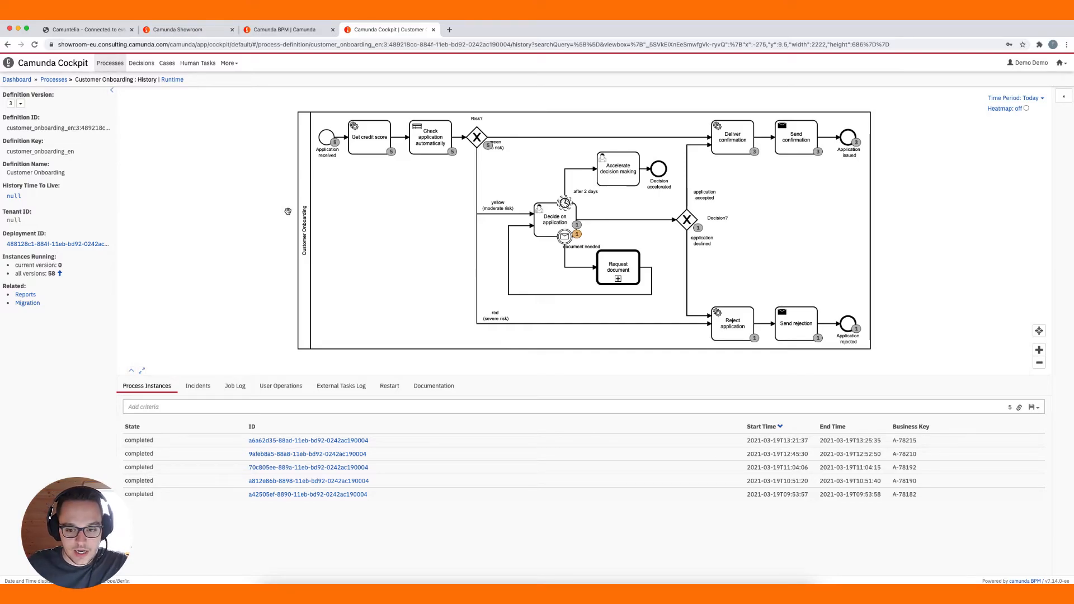
Open the earliest completed process instance and inspect its variables, including the contents of the "application" object.
{"action": "left_click", "coordinate": [333, 496]}
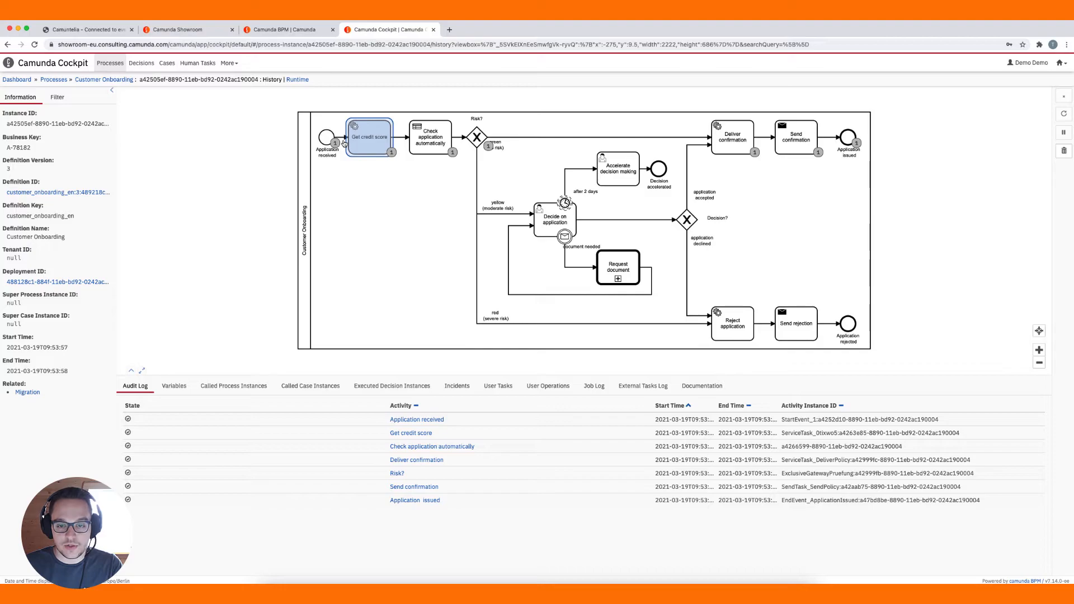
{"action": "left_click", "coordinate": [175, 386]}
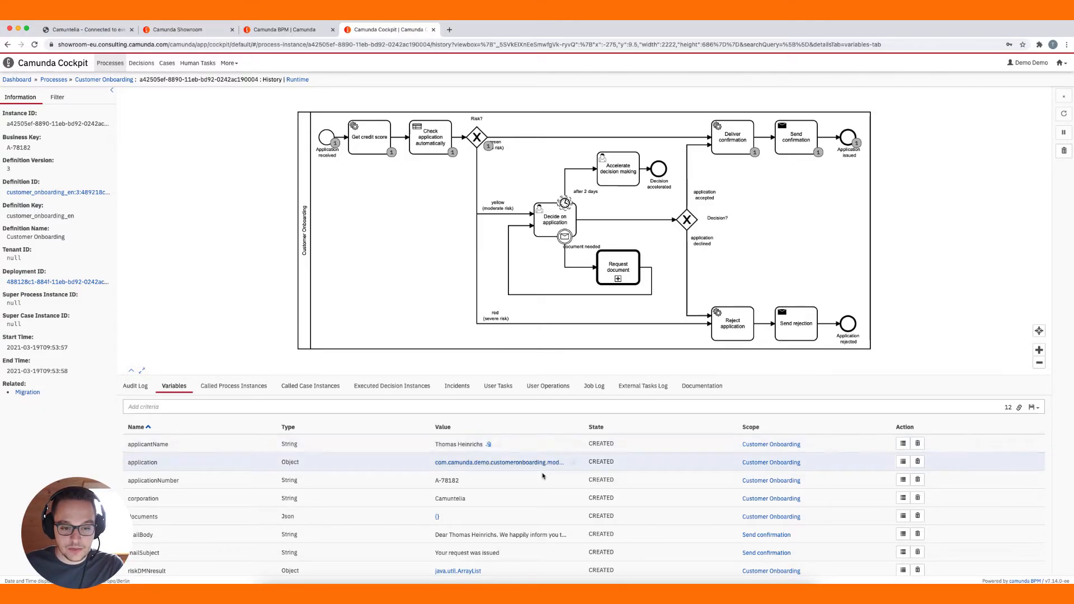
{"action": "left_click", "coordinate": [504, 465]}
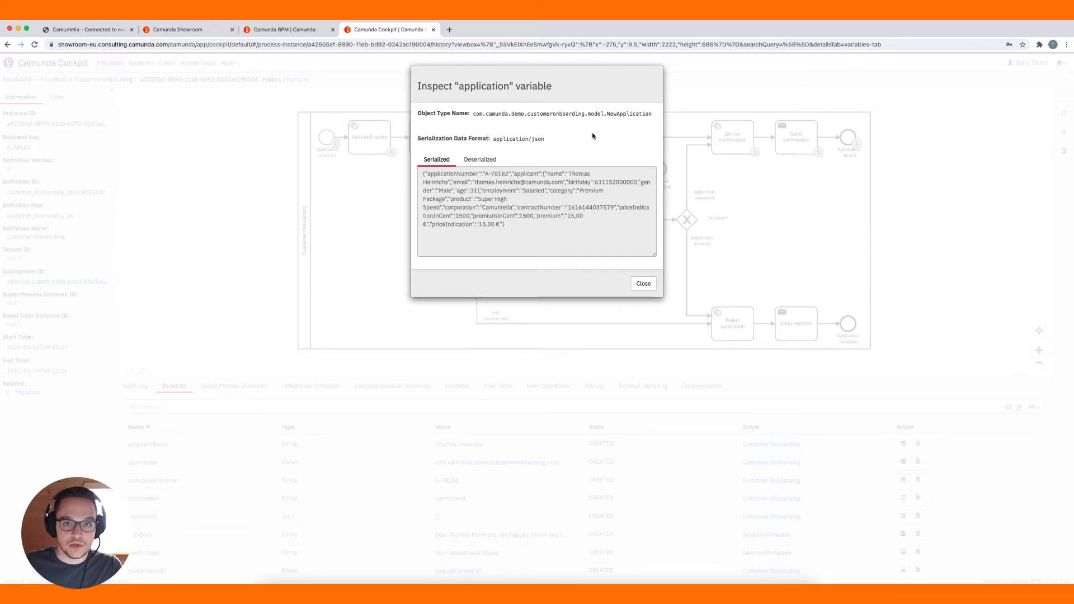
{"action": "left_click", "coordinate": [644, 286]}
{"action": "scroll", "coordinate": [575, 481], "scroll_direction": "down", "scroll_amount": 2}
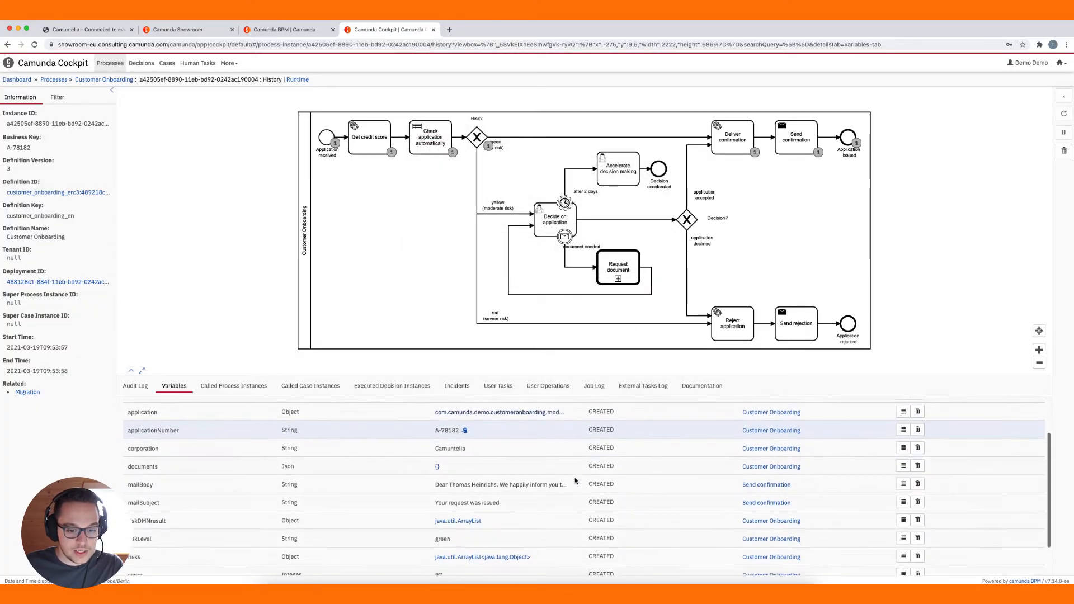
{"action": "scroll", "coordinate": [576, 482], "scroll_direction": "down", "scroll_amount": 2}
{"action": "left_click_drag", "start_coordinate": [575, 480], "coordinate": [573, 469]}
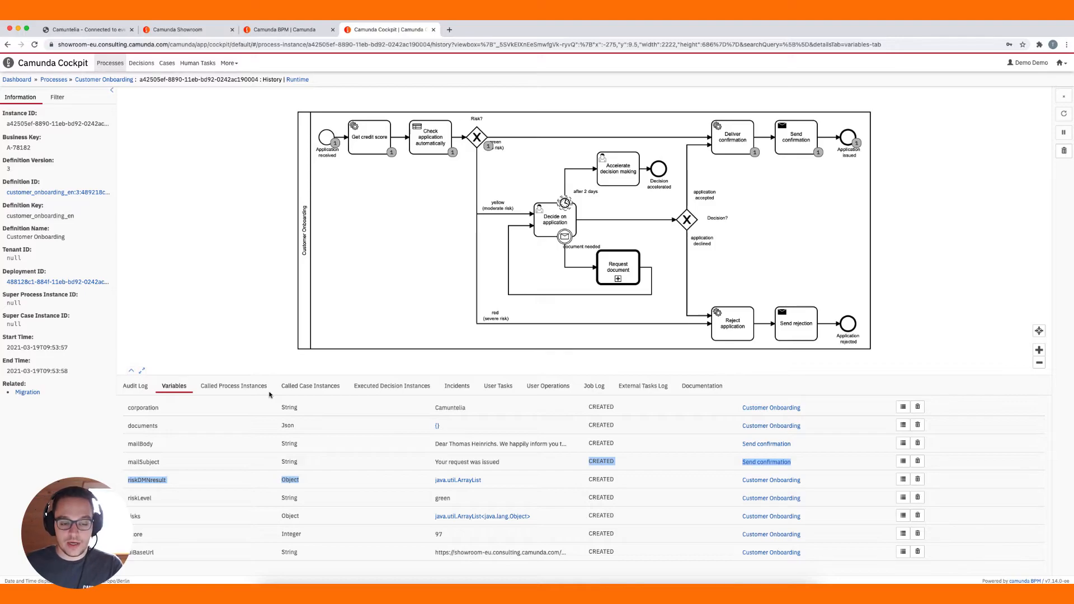
Examine the instance's executed checkRisk_en decision and open the Risk Check decision definition it belongs to.
{"action": "left_click", "coordinate": [370, 387]}
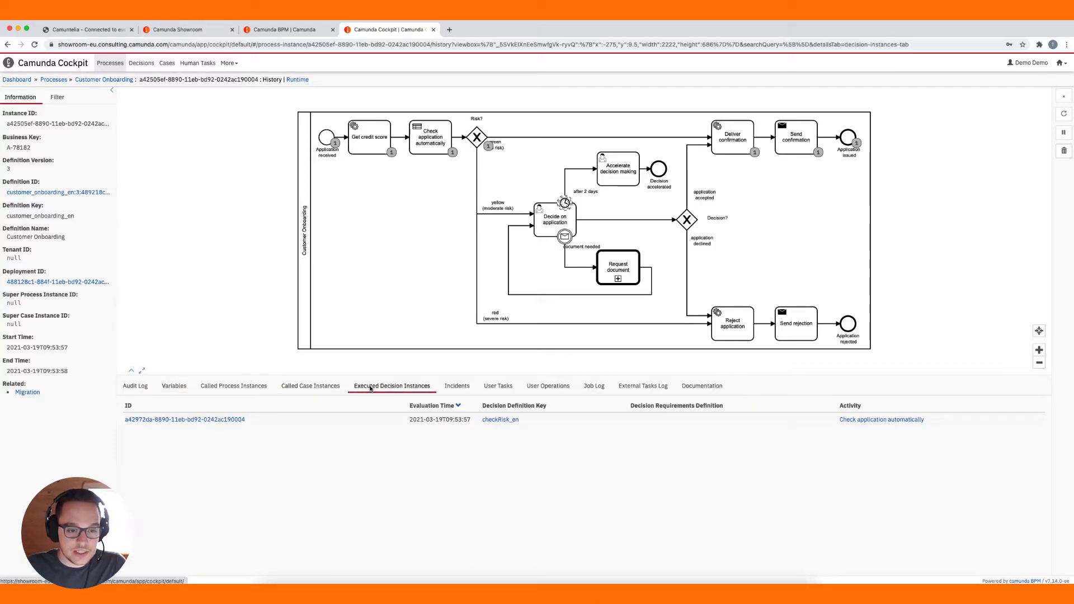
{"action": "left_click", "coordinate": [209, 420]}
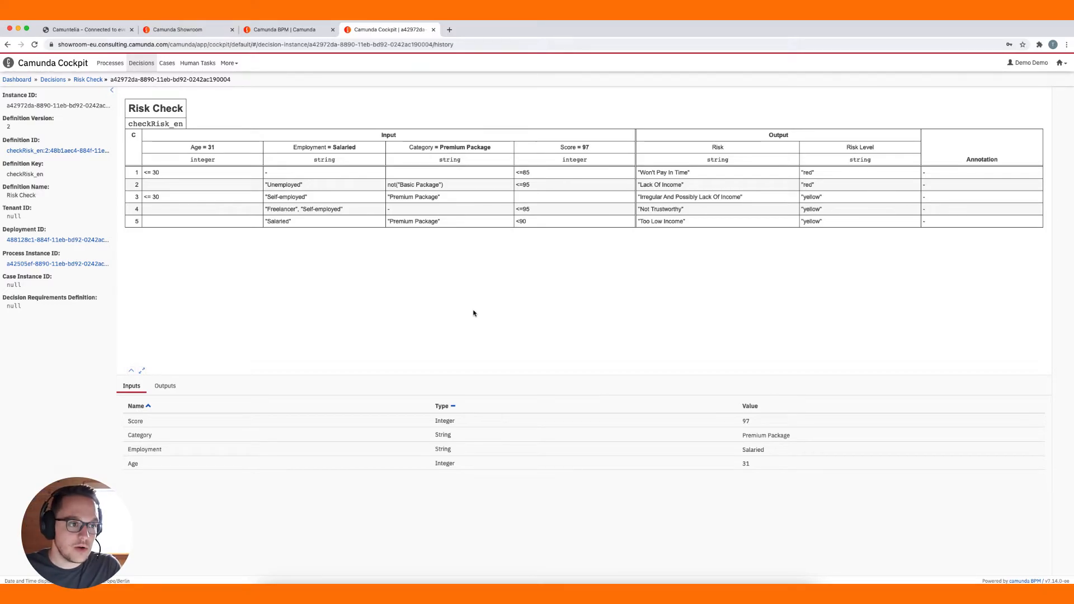
{"action": "left_click", "coordinate": [90, 80]}
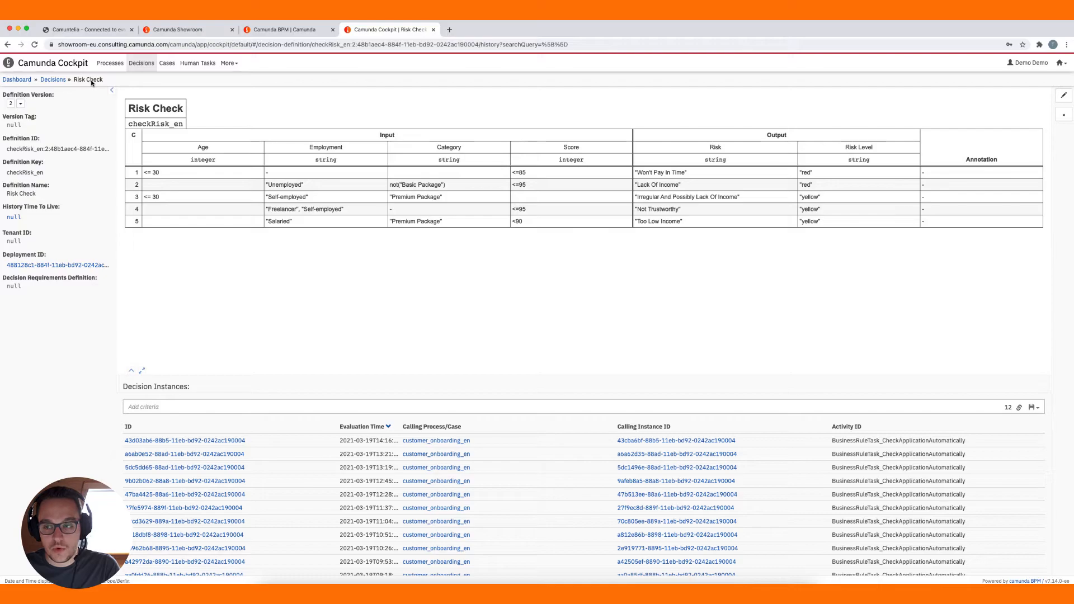
Open the Risk Check decision table for editing, look over its rules, and leave the editor without making changes.
{"action": "left_click", "coordinate": [1064, 95]}
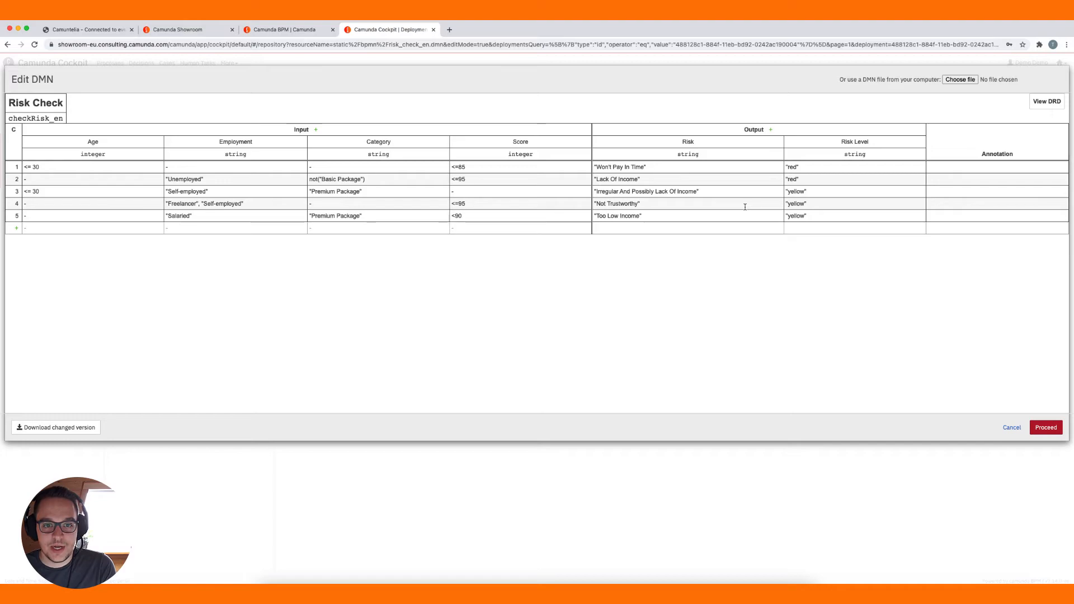
{"action": "left_click", "coordinate": [1016, 428]}
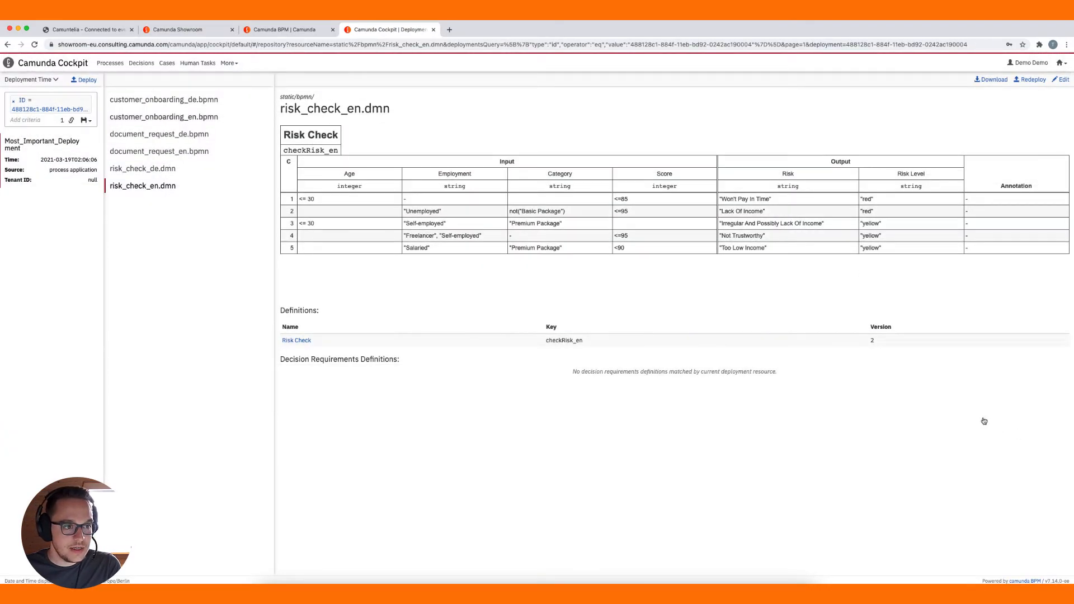
Return to the Cockpit dashboard and bring up the history of the deployed Customer Onboarding process definition.
{"action": "left_click", "coordinate": [71, 65]}
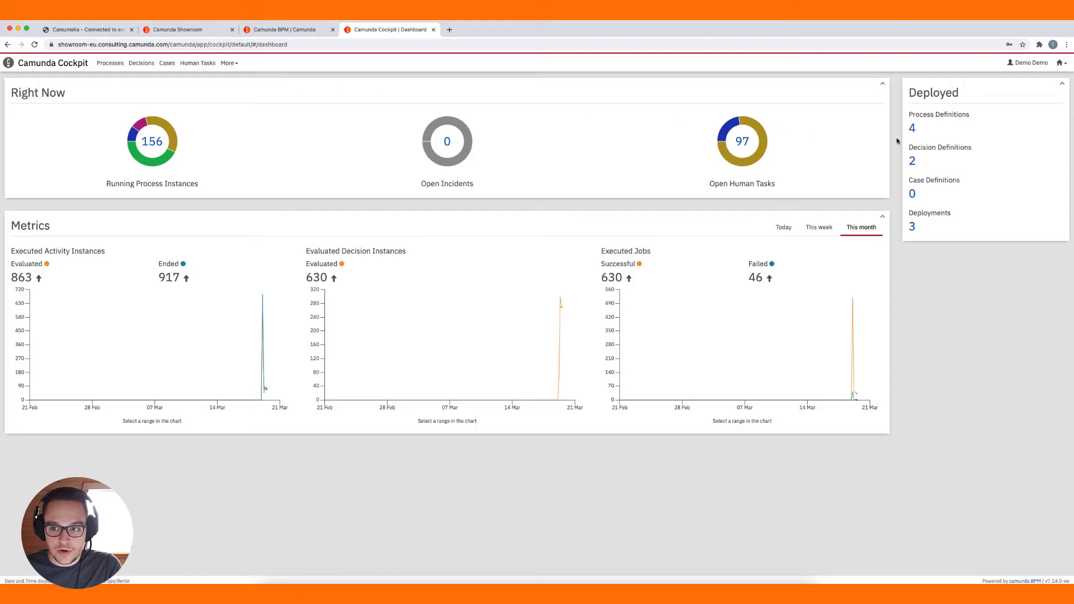
{"action": "left_click", "coordinate": [912, 127]}
{"action": "left_click", "coordinate": [439, 217]}
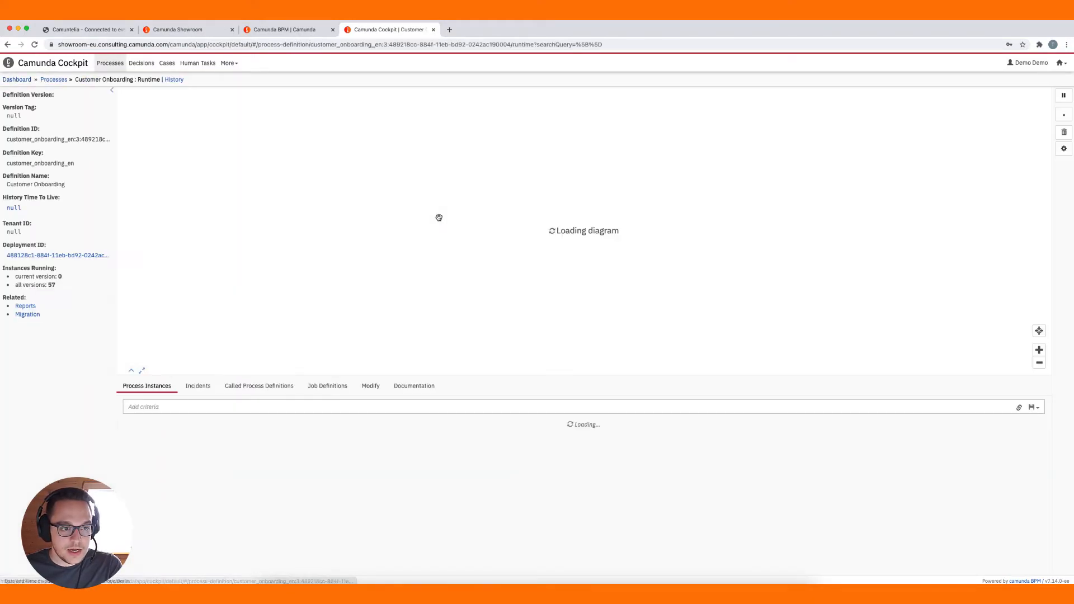
{"action": "left_click", "coordinate": [174, 80]}
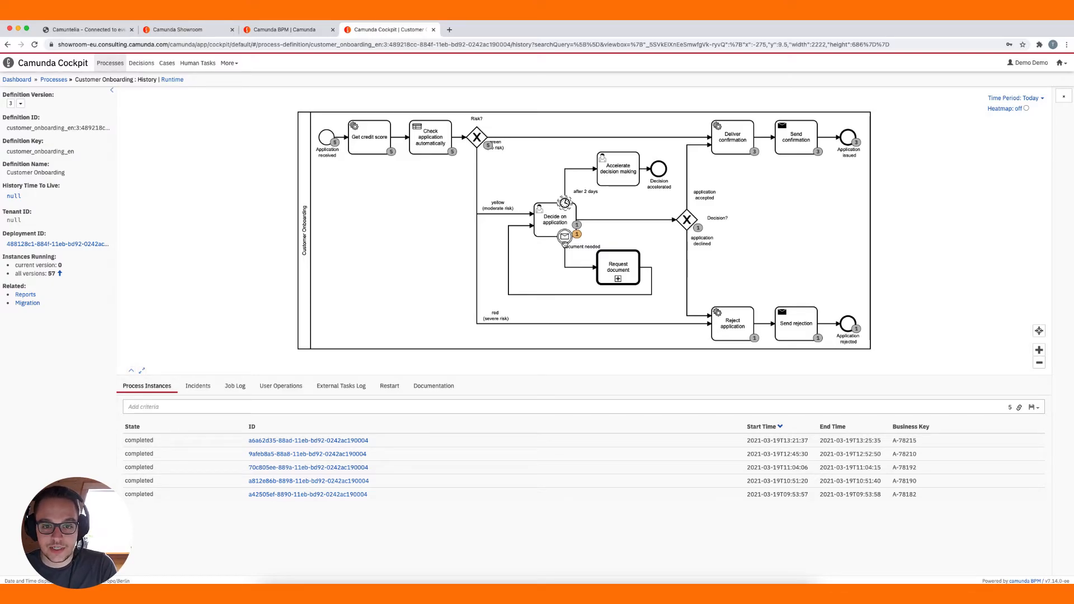
Switch to the Camuntelia website, autofill the sign-up form's name and email, and load the Yellow path demo data.
{"action": "key", "text": "ctrl+Right"}
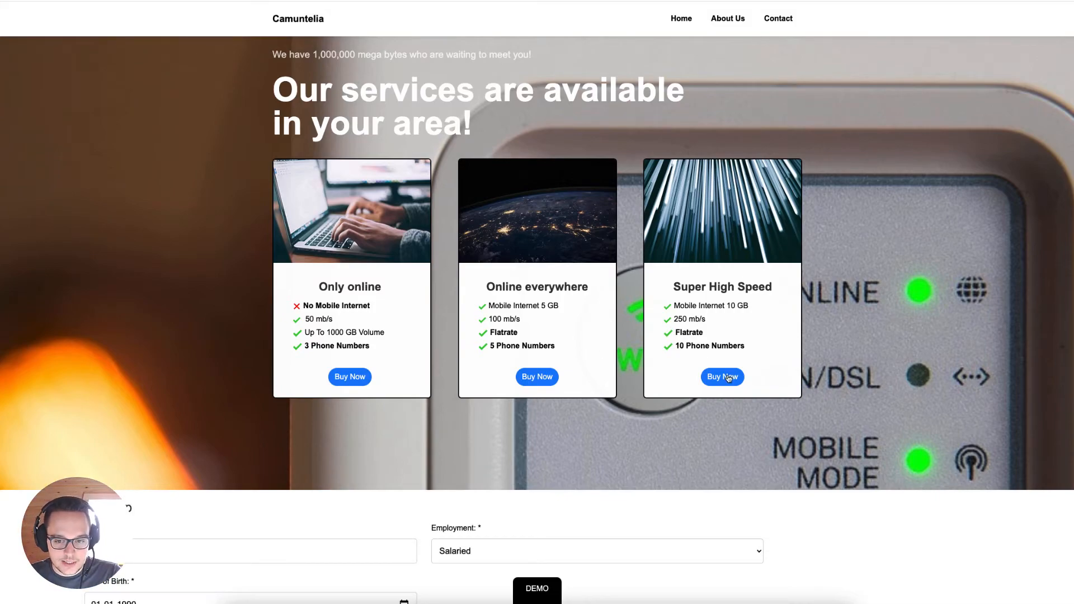
{"action": "scroll", "coordinate": [587, 529], "scroll_direction": "down", "scroll_amount": 3}
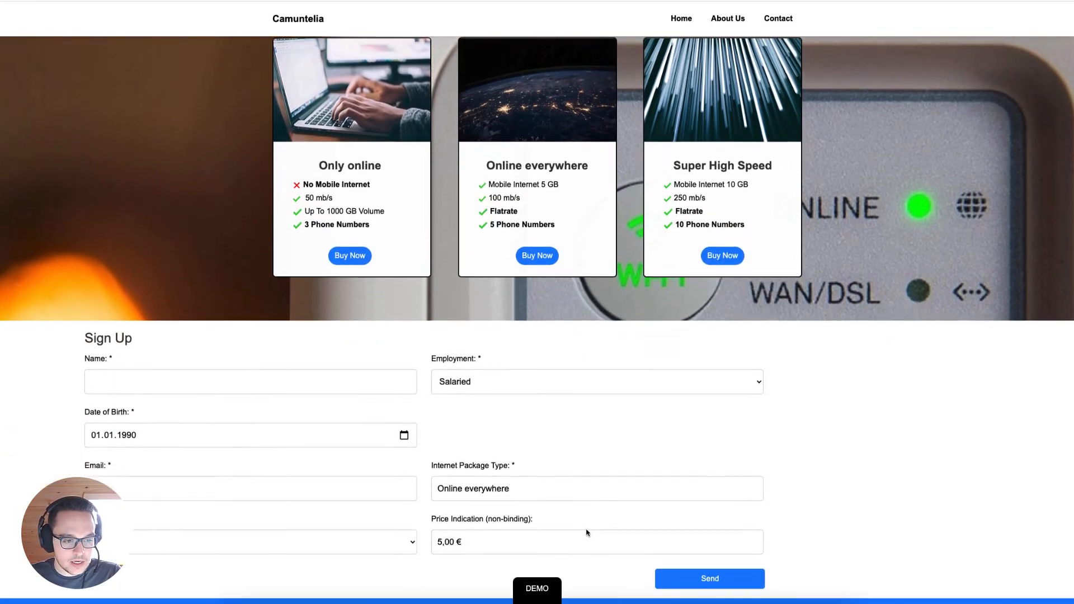
{"action": "left_click", "coordinate": [270, 296]}
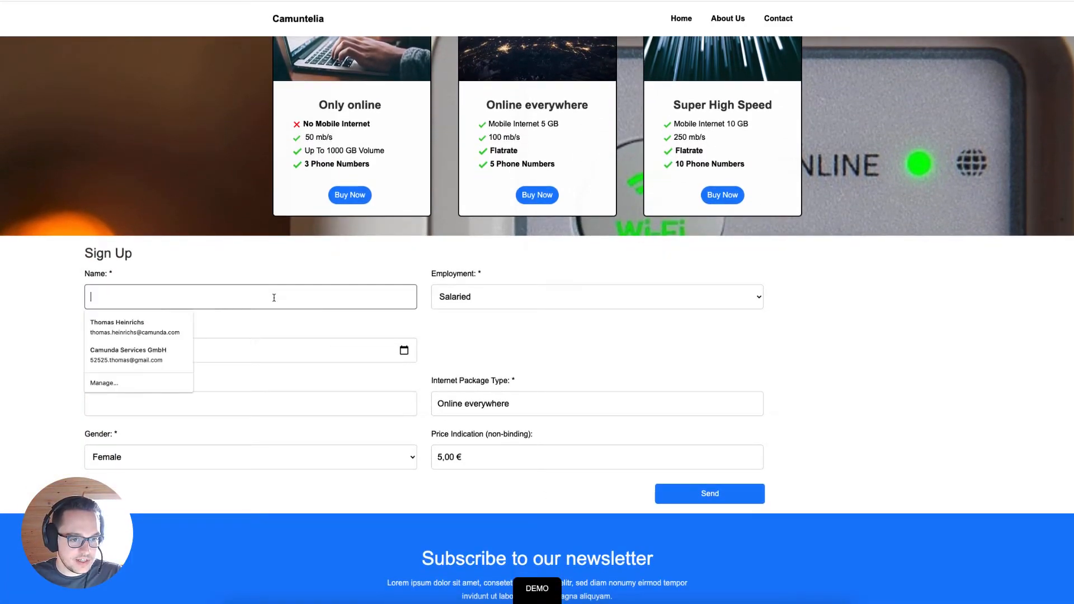
{"action": "left_click", "coordinate": [157, 336]}
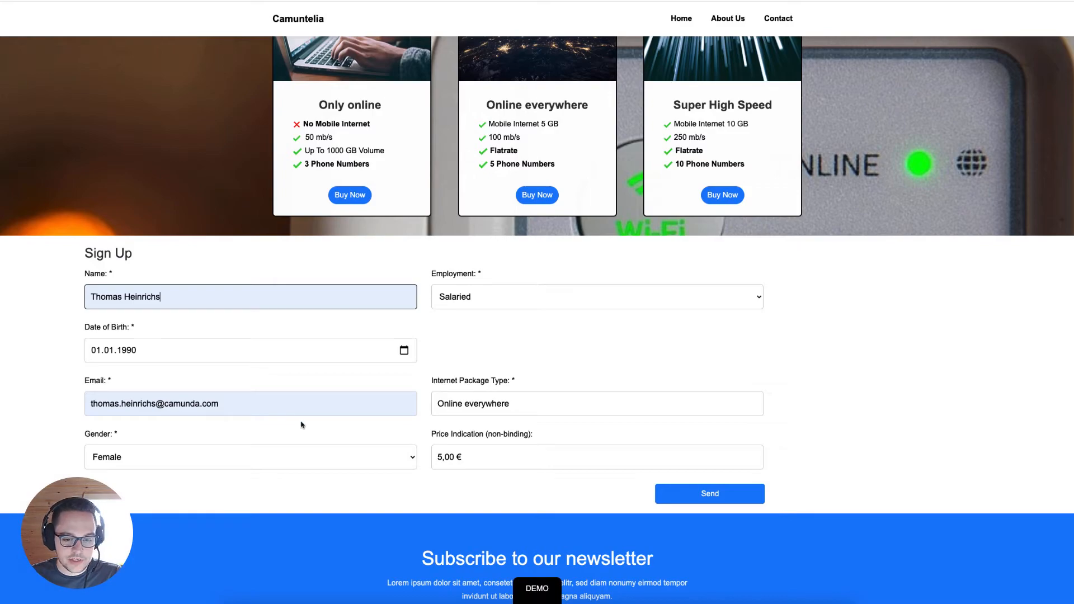
{"action": "left_click", "coordinate": [537, 590]}
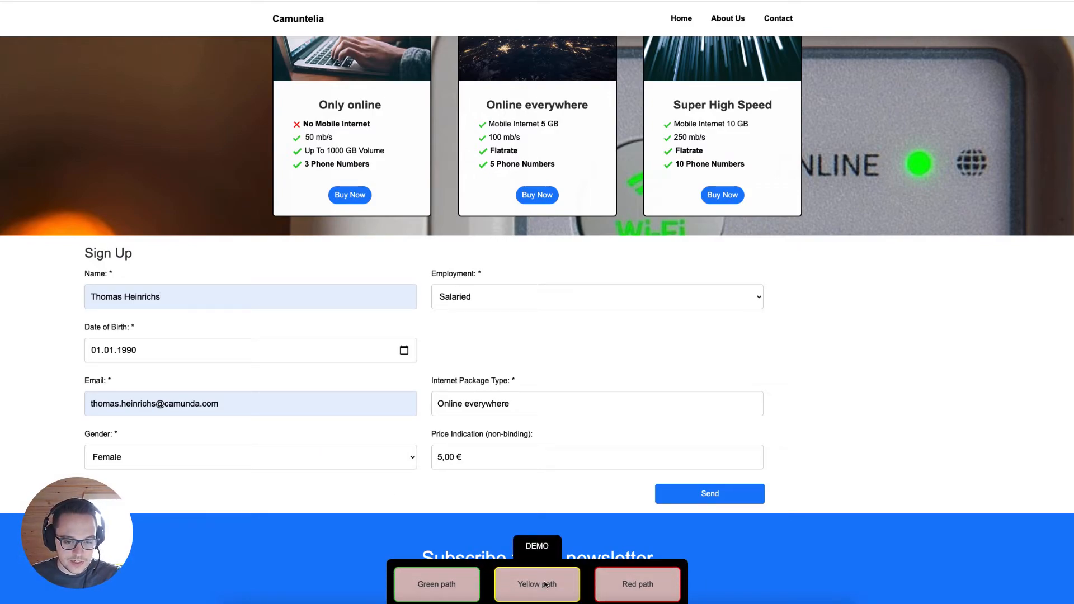
{"action": "left_click", "coordinate": [545, 585]}
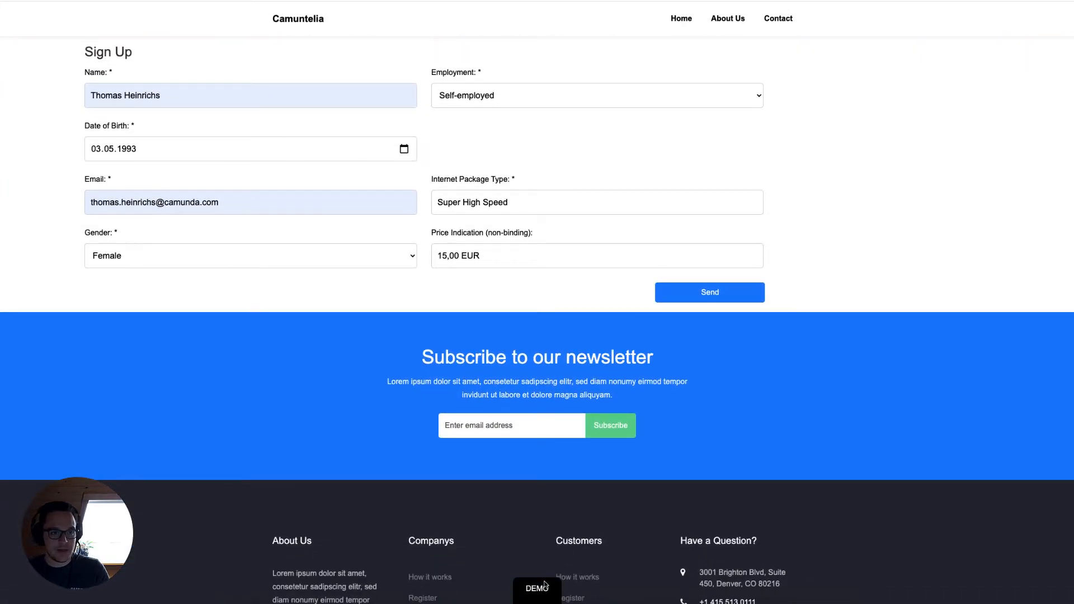
Remove the @ from the sign-up form's email address, set the gender to Male, and submit the application.
{"action": "left_click", "coordinate": [166, 203]}
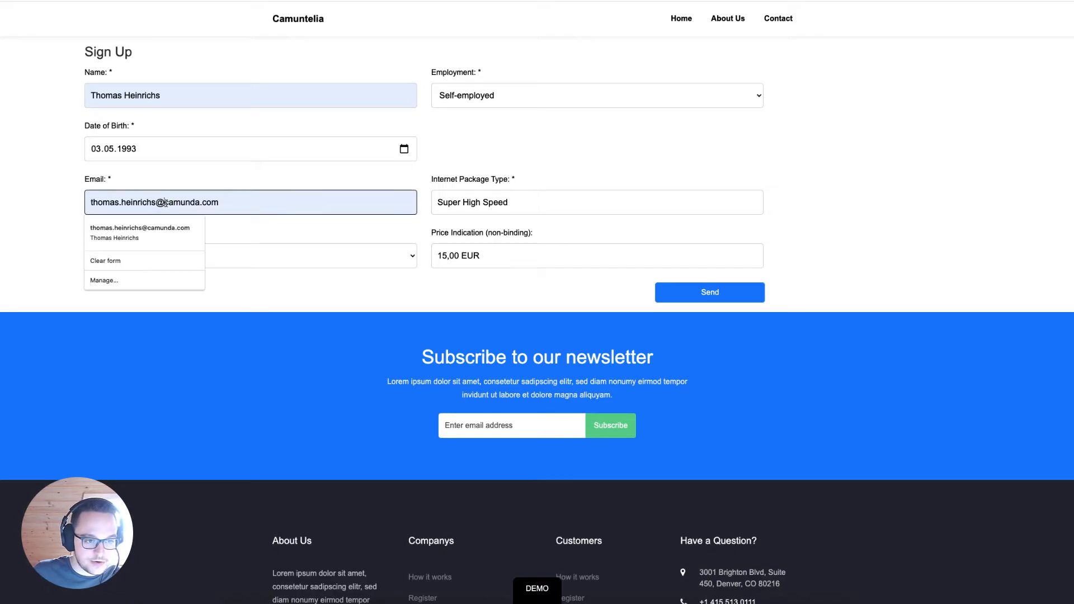
{"action": "key", "text": "BackSpace"}
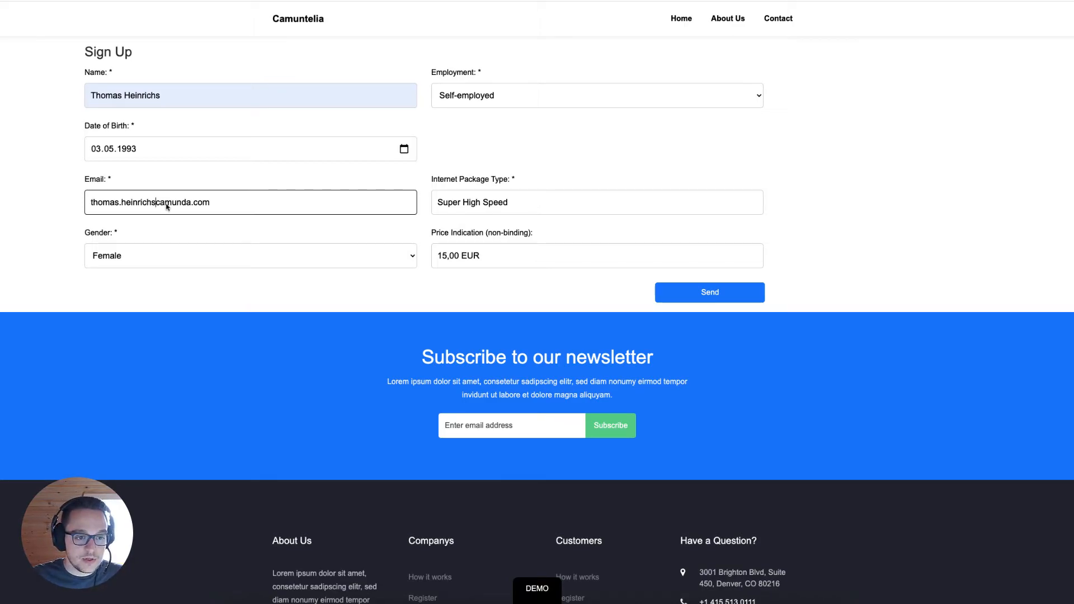
{"action": "left_click", "coordinate": [175, 253]}
{"action": "left_click", "coordinate": [149, 269]}
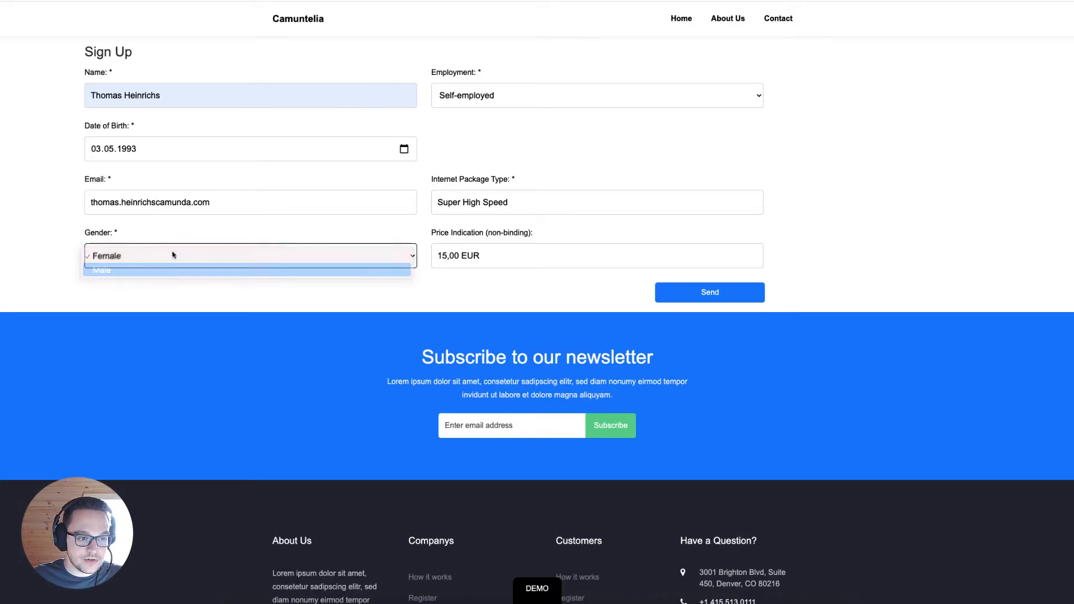
{"action": "scroll", "coordinate": [202, 238], "scroll_direction": "up", "scroll_amount": 2}
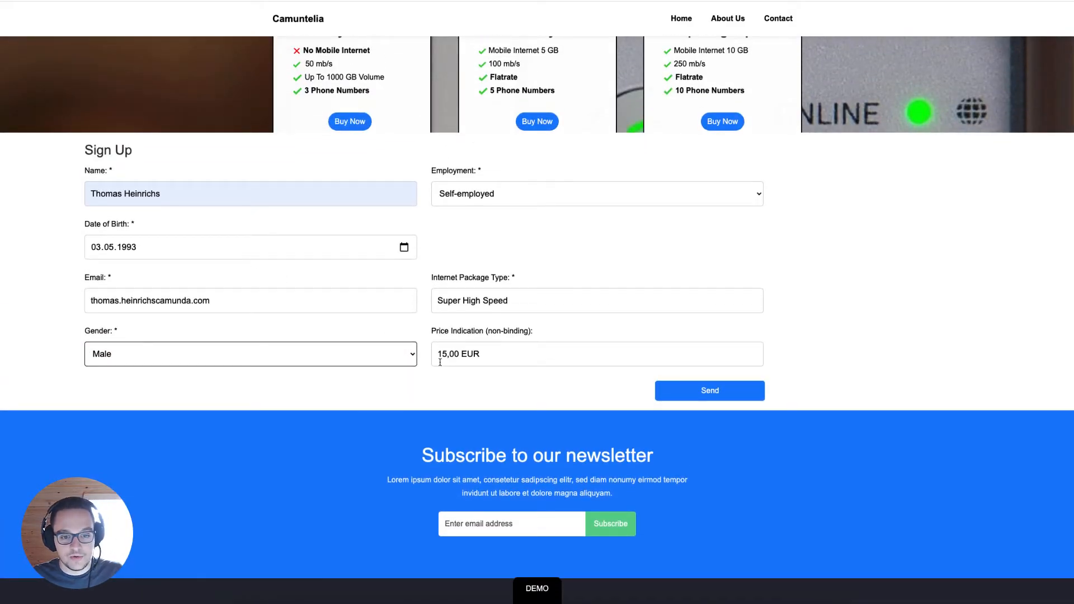
{"action": "left_click", "coordinate": [687, 394]}
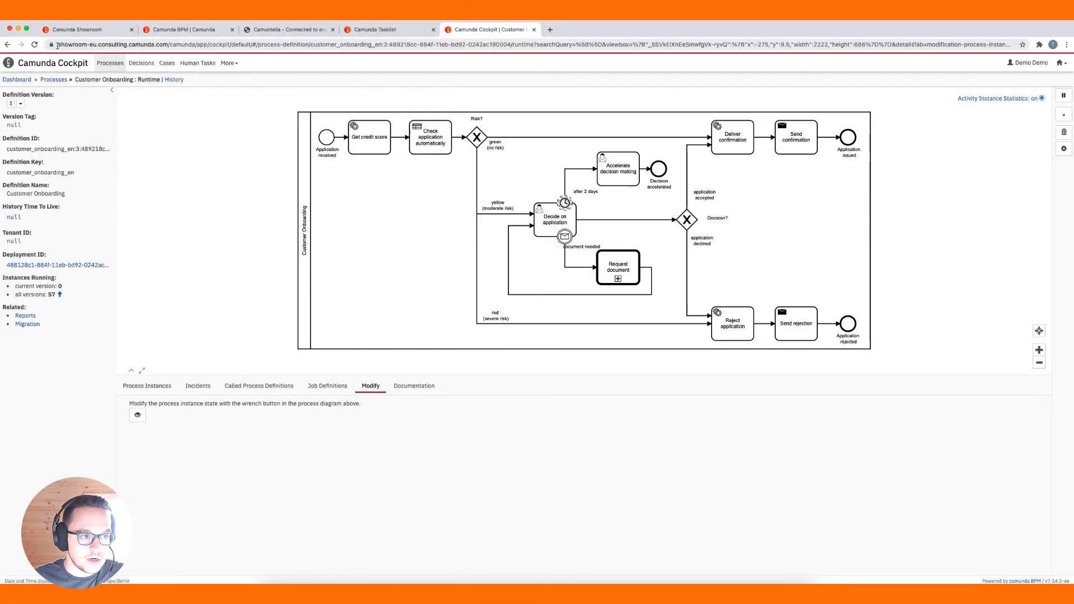
Refresh the Customer Onboarding runtime view in Cockpit and open the new running instance to inspect its applicantName variable.
{"action": "left_click", "coordinate": [34, 45]}
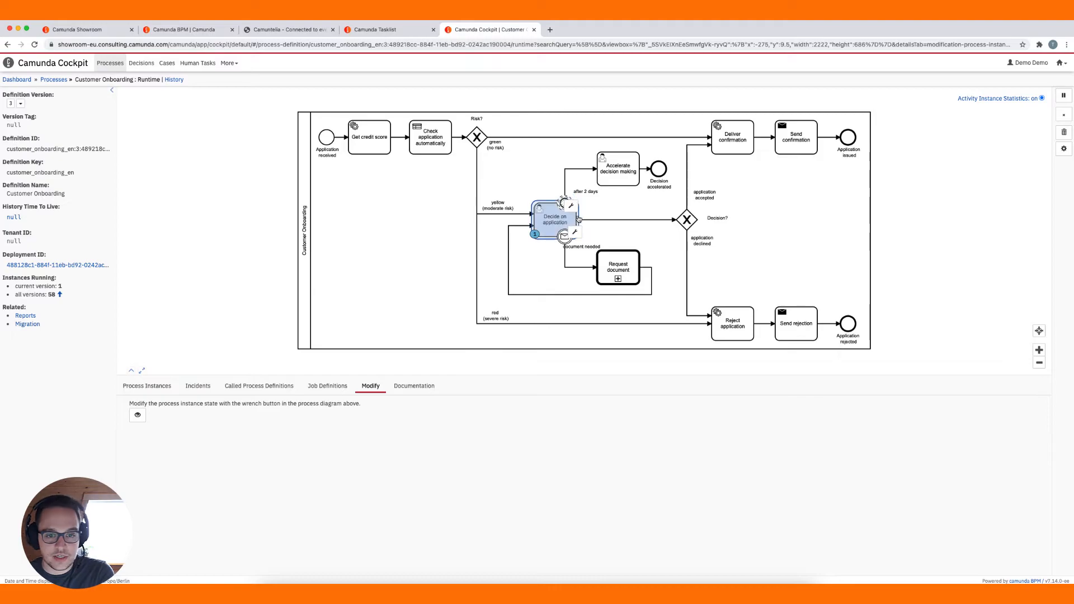
{"action": "left_click", "coordinate": [539, 239]}
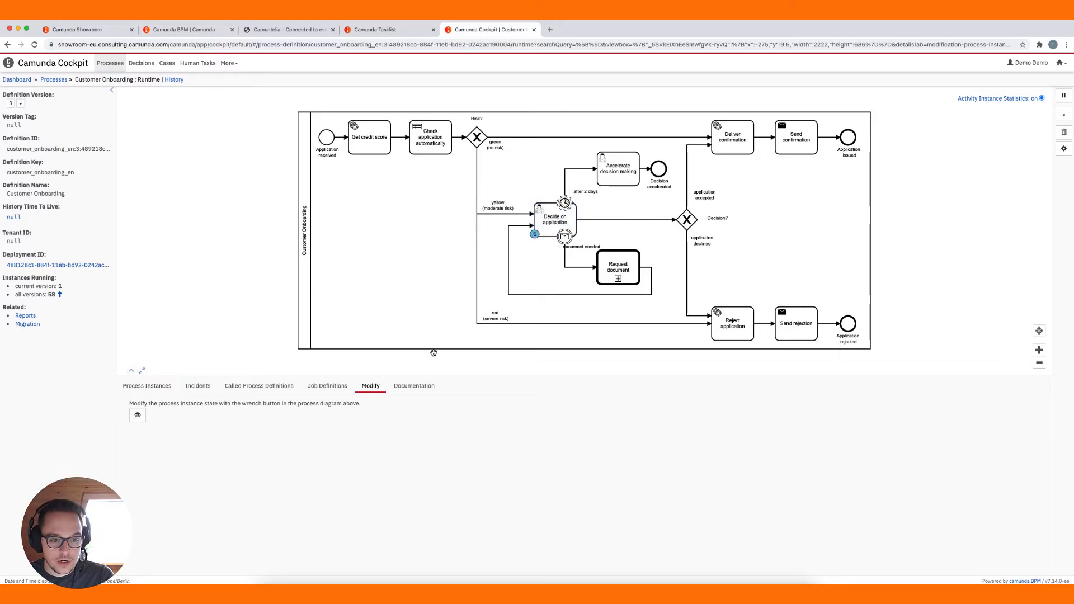
{"action": "left_click", "coordinate": [143, 386]}
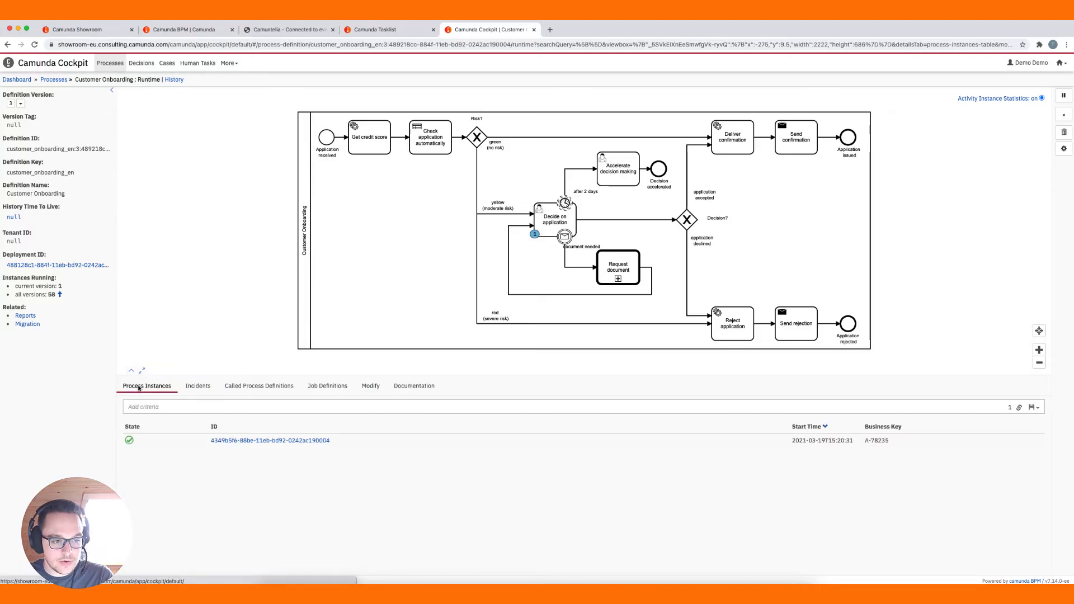
{"action": "left_click", "coordinate": [264, 442]}
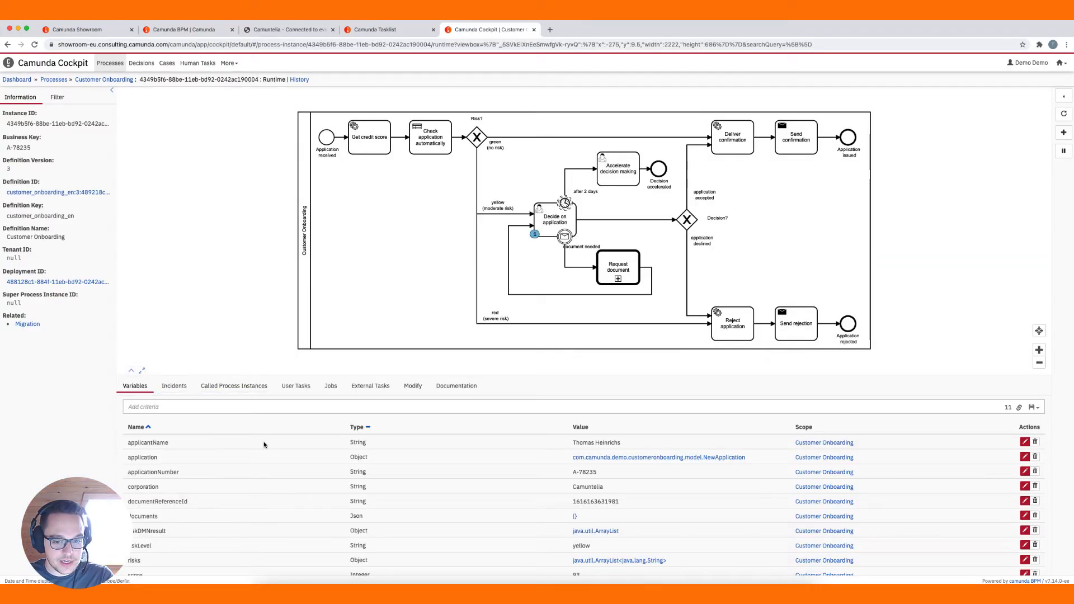
{"action": "left_click_drag", "start_coordinate": [633, 445], "coordinate": [571, 445]}
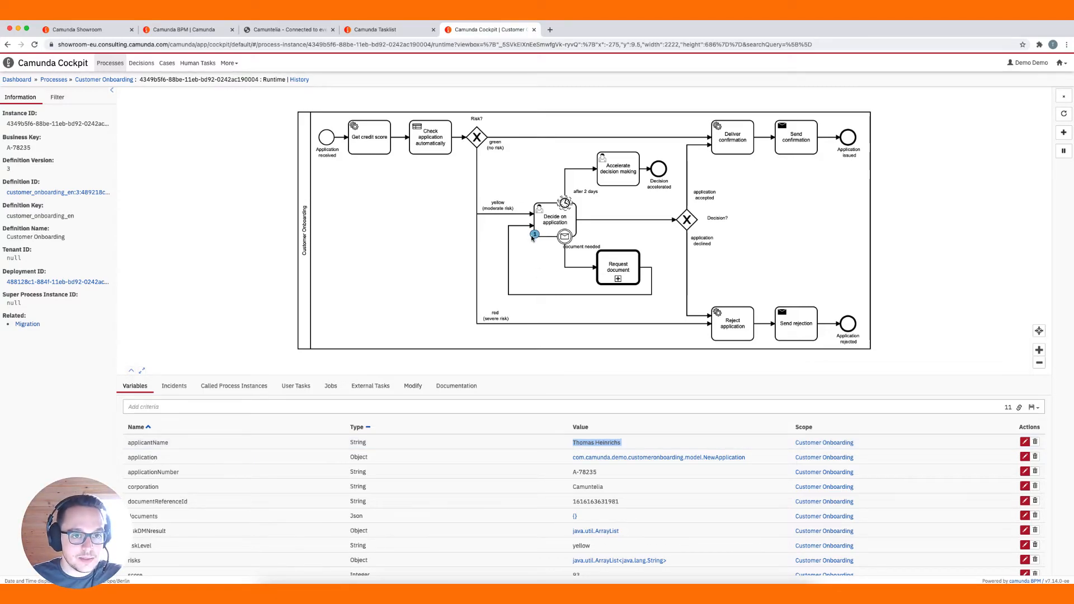
Switch to Camunda Tasklist, refresh the task list, and claim the newest "Decide on application" task.
{"action": "left_click", "coordinate": [413, 32]}
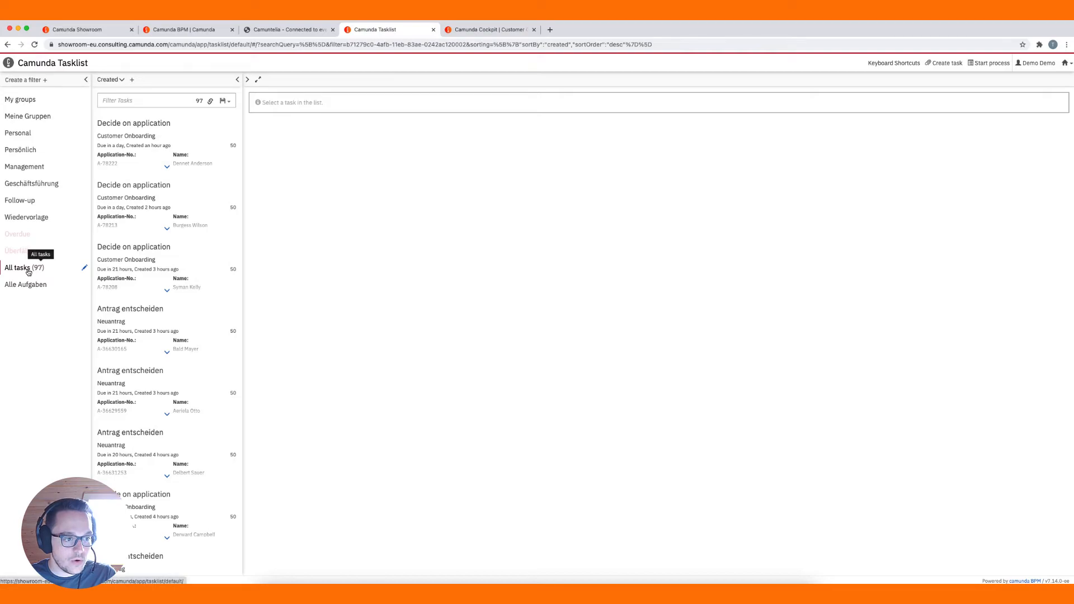
{"action": "left_click", "coordinate": [139, 157]}
{"action": "key", "text": "super+r"}
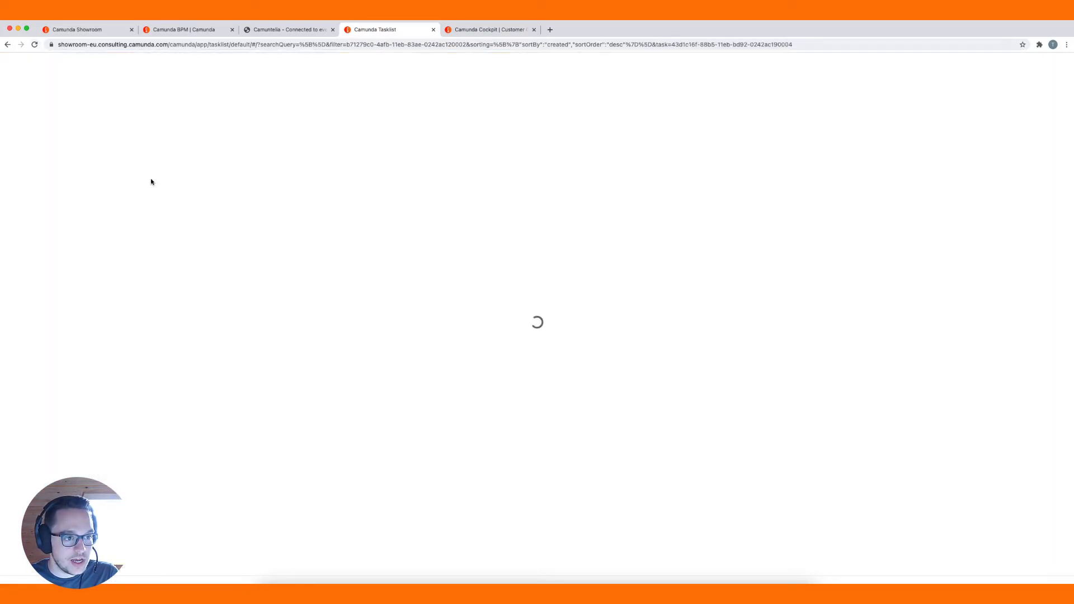
{"action": "left_click", "coordinate": [159, 135]}
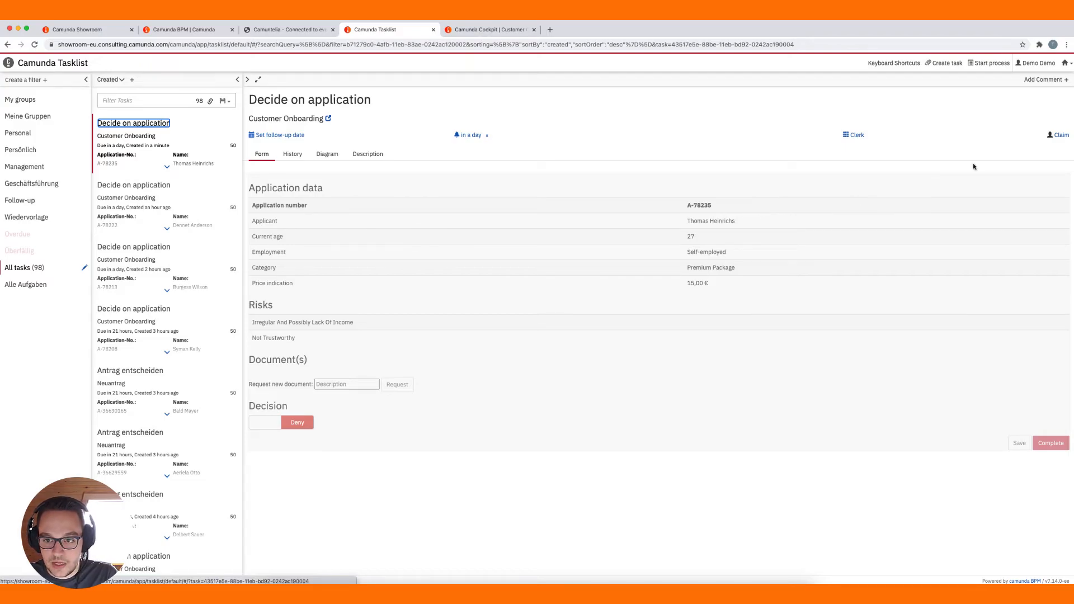
{"action": "left_click", "coordinate": [1057, 137]}
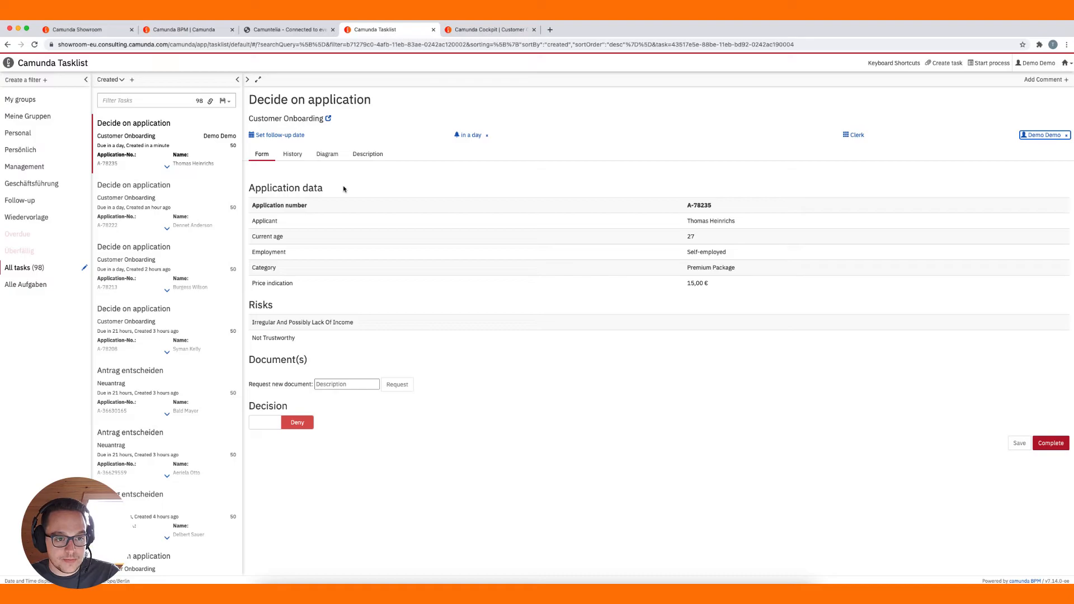
View the task's history, then release the task and claim it again.
{"action": "left_click", "coordinate": [289, 155]}
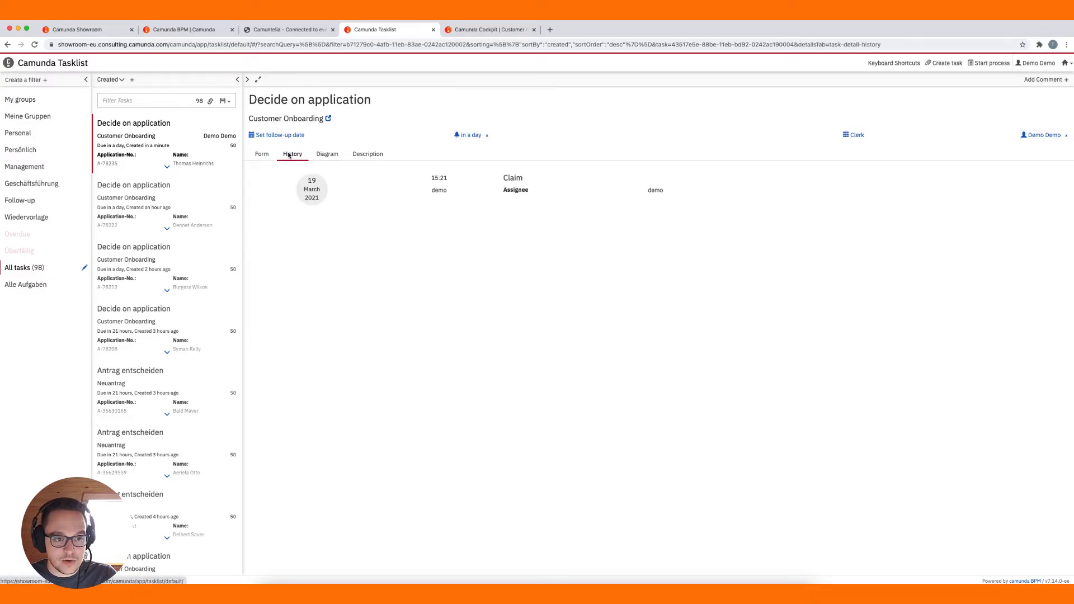
{"action": "left_click", "coordinate": [1068, 140]}
{"action": "left_click", "coordinate": [1063, 136]}
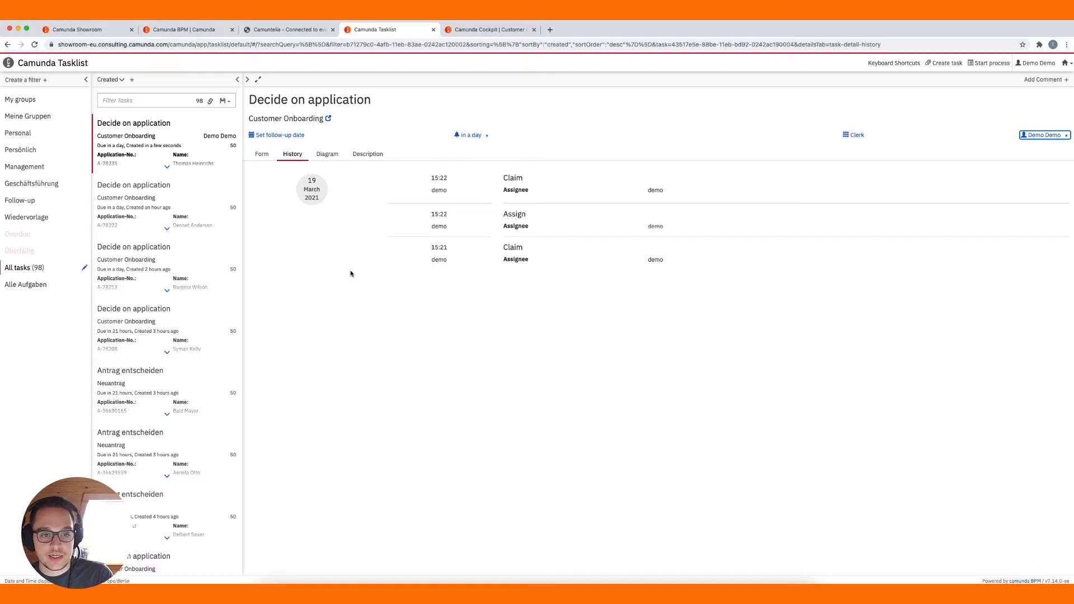
View the task's process diagram, return to its form, and complete the task with the decision set to Deny.
{"action": "left_click", "coordinate": [327, 154]}
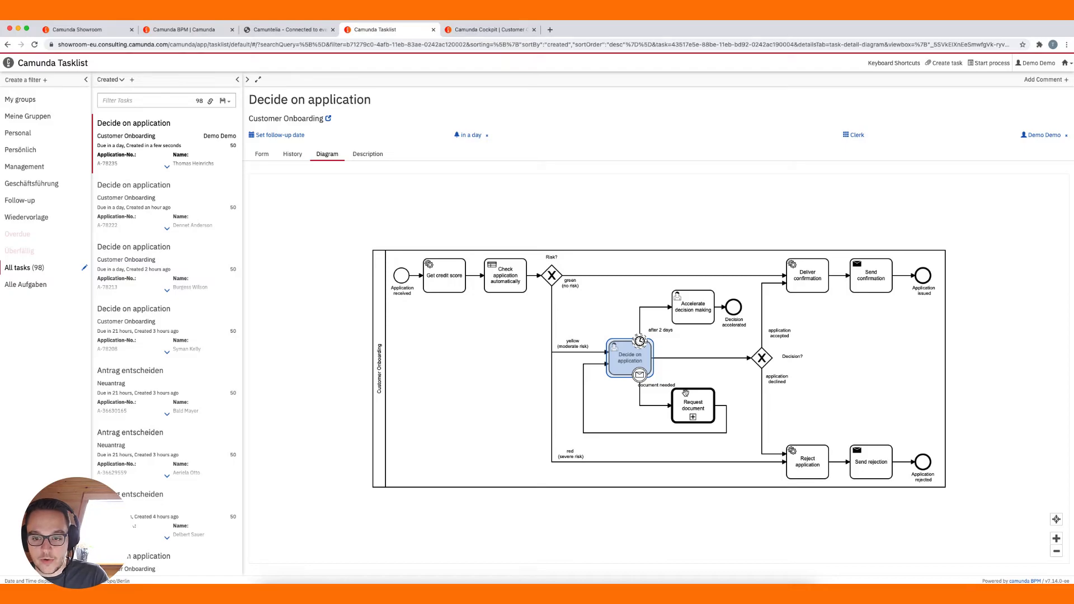
{"action": "left_click", "coordinate": [263, 154]}
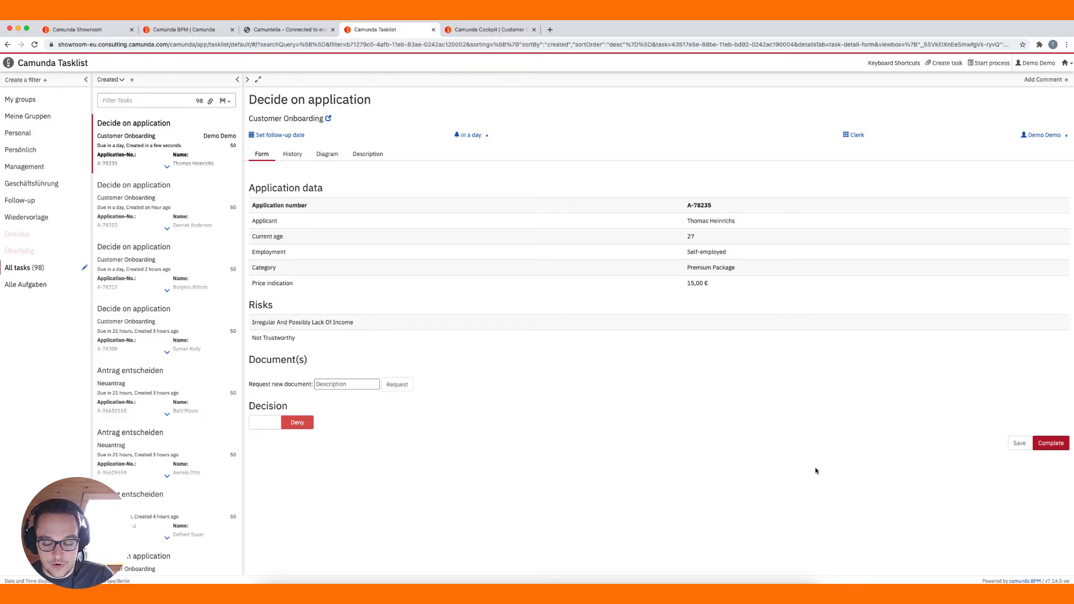
{"action": "left_click", "coordinate": [1052, 443]}
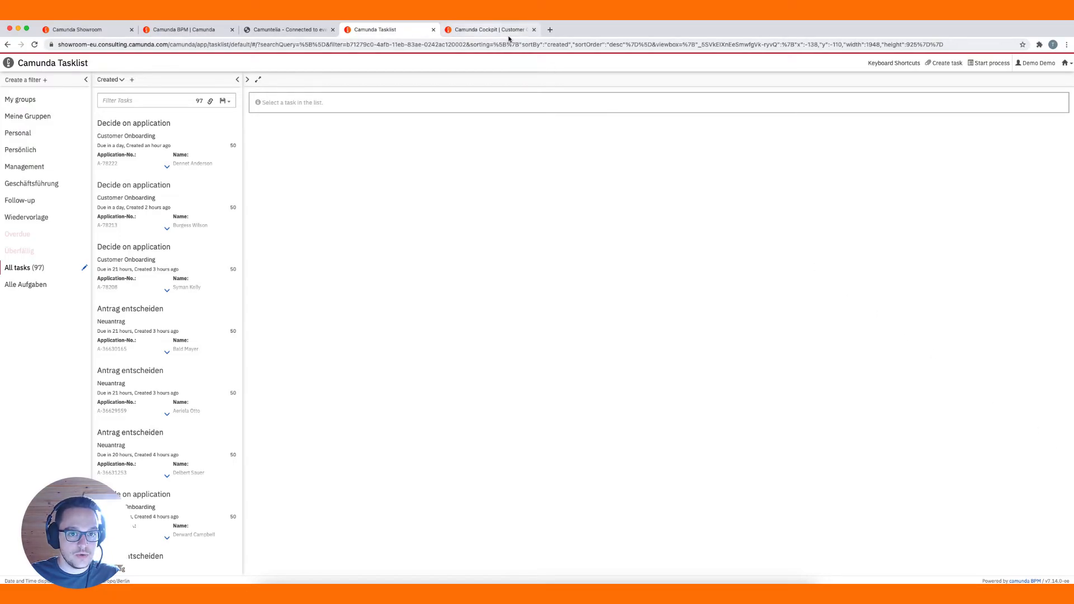
Switch back to the instance in Cockpit and examine the stacktrace of the incident on the "Send rejection" task.
{"action": "left_click", "coordinate": [489, 30]}
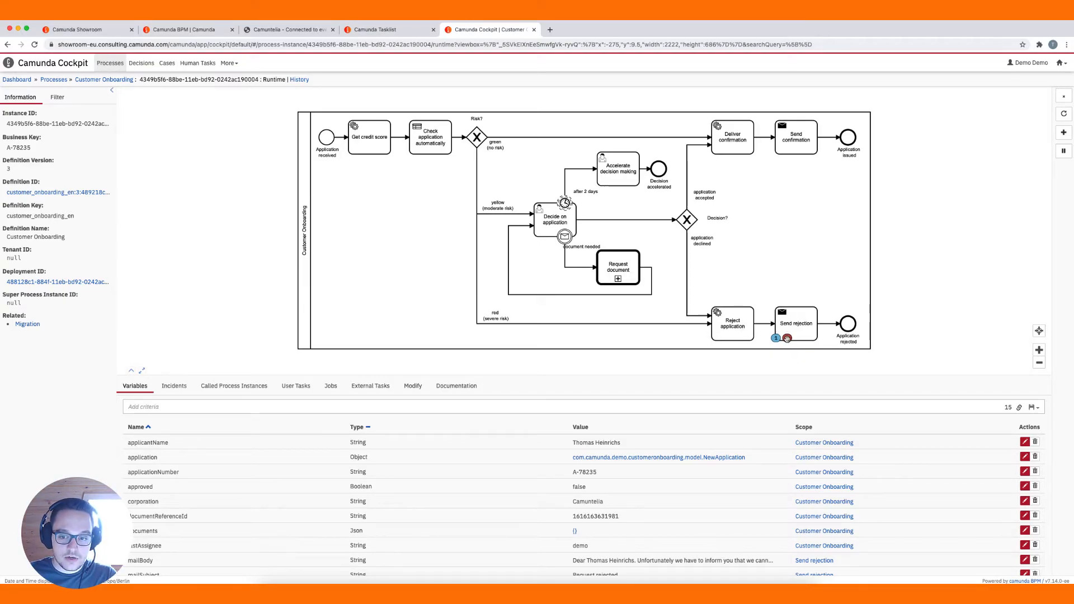
{"action": "left_click", "coordinate": [787, 339]}
{"action": "left_click", "coordinate": [787, 340]}
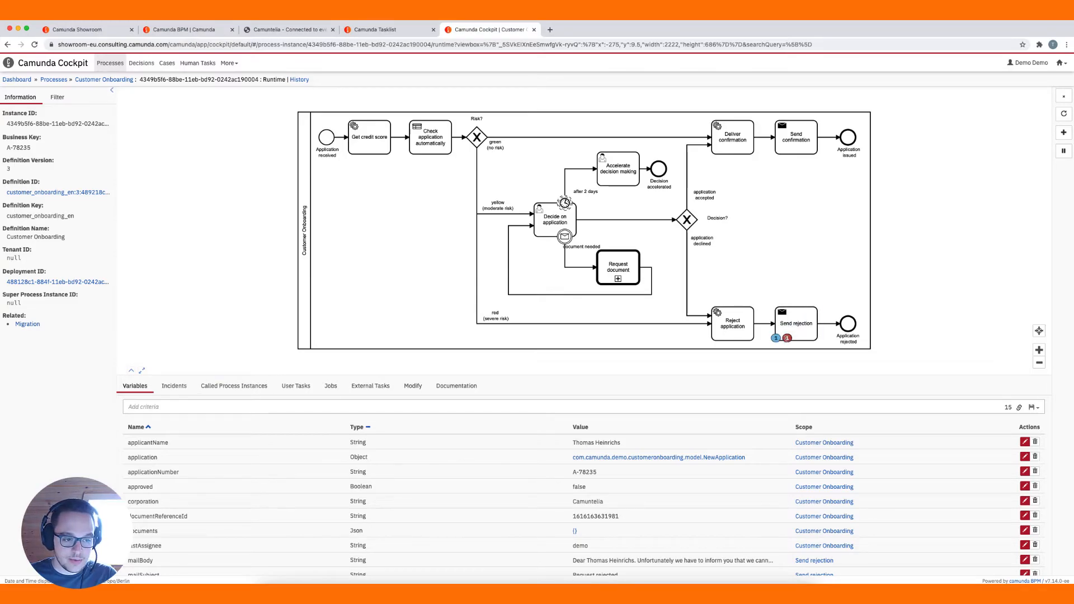
{"action": "left_click", "coordinate": [174, 386]}
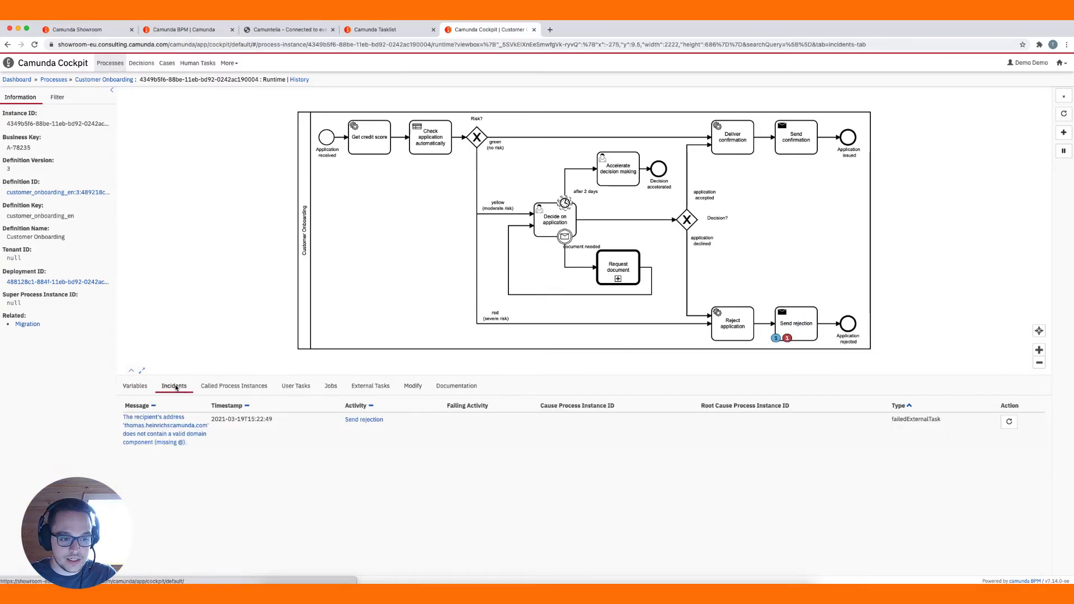
{"action": "left_click", "coordinate": [169, 430]}
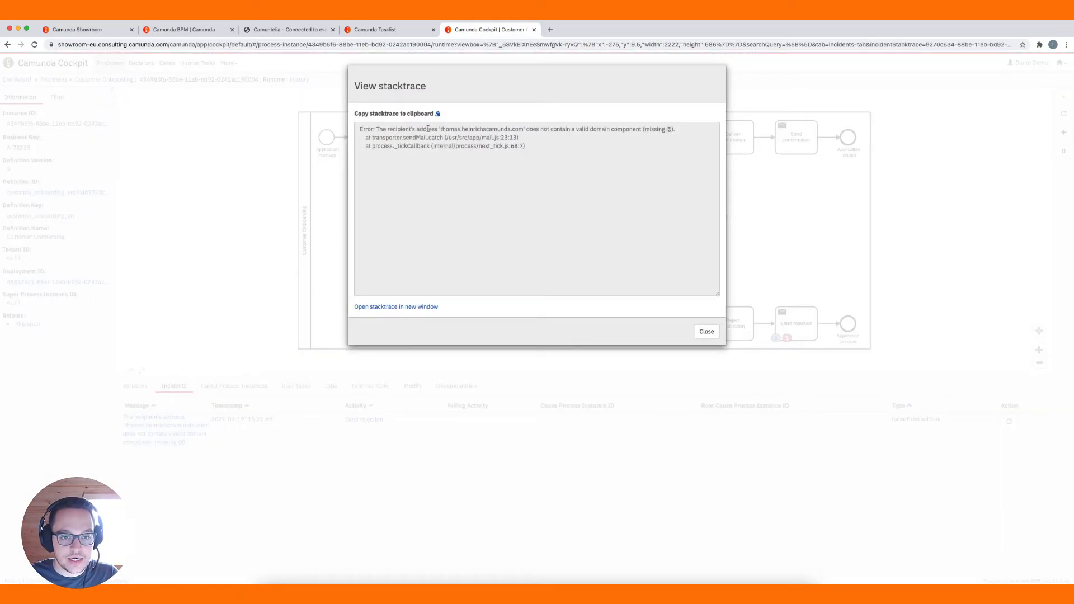
{"action": "left_click_drag", "start_coordinate": [426, 130], "coordinate": [663, 129]}
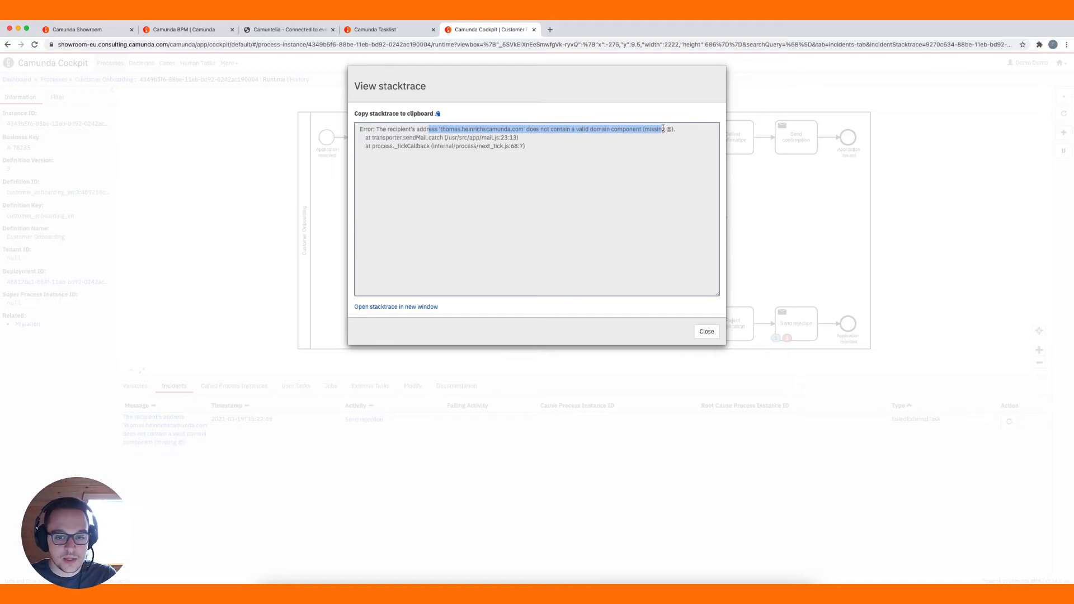
Close the stacktrace, add the missing @ before the domain in the applicant's e-mail within the "application" variable, and save the change.
{"action": "left_click", "coordinate": [707, 331]}
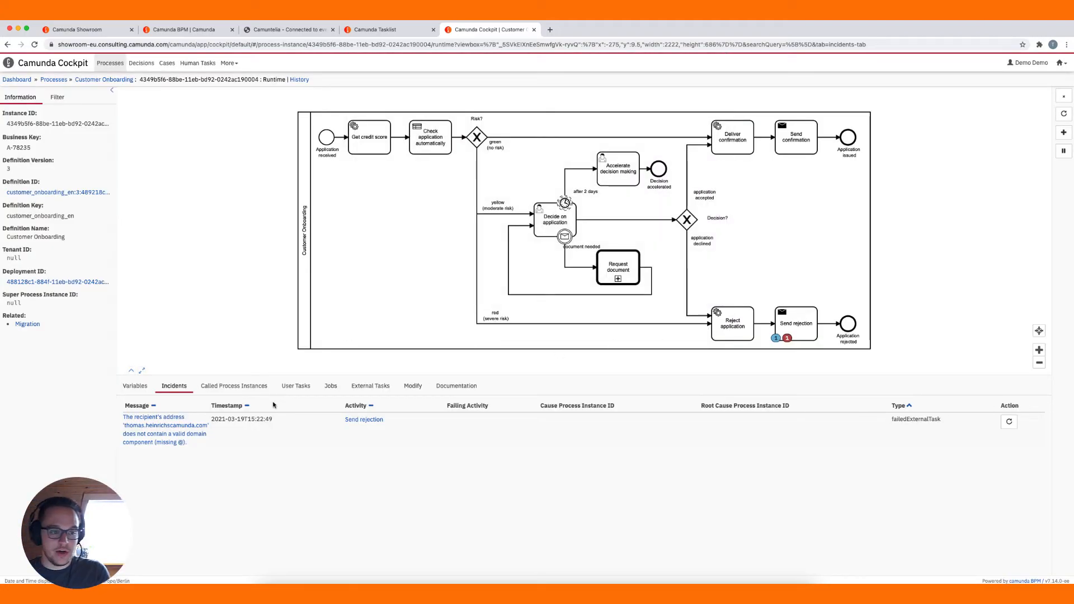
{"action": "left_click", "coordinate": [148, 388]}
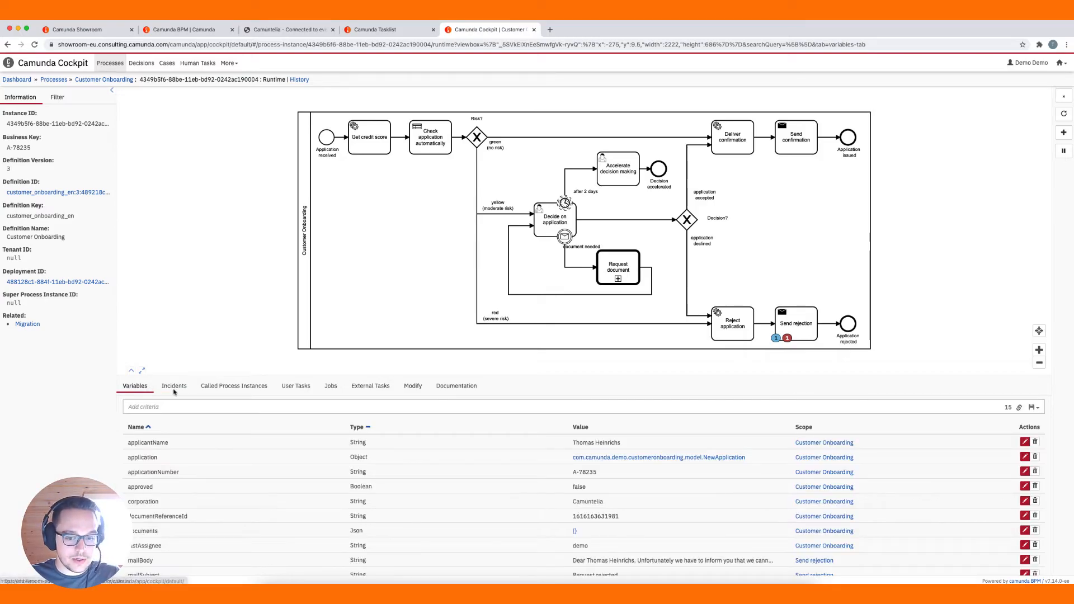
{"action": "left_click", "coordinate": [614, 458]}
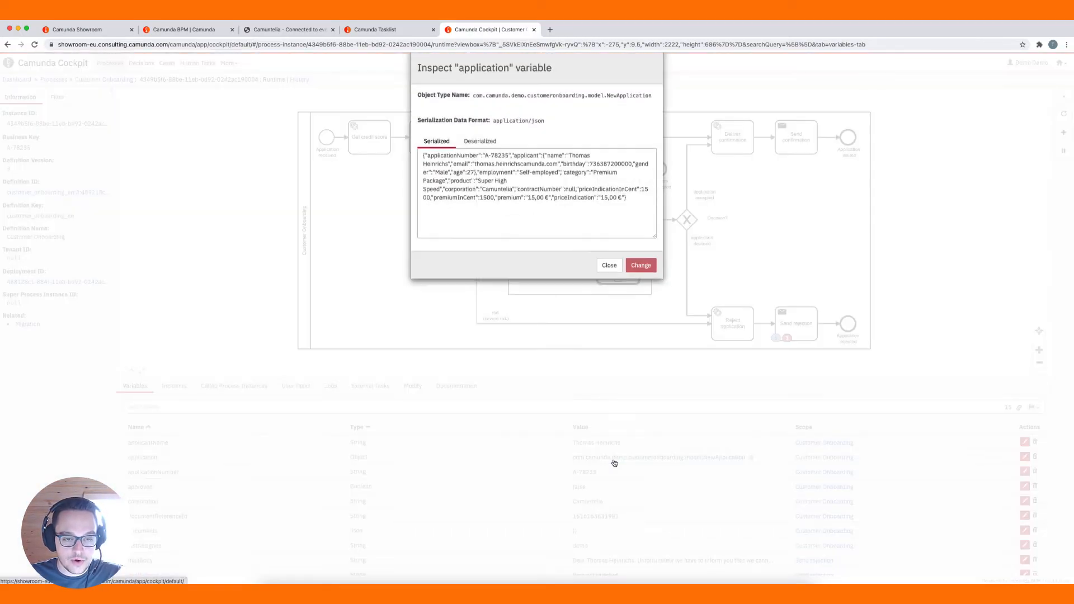
{"action": "left_click", "coordinate": [511, 181]}
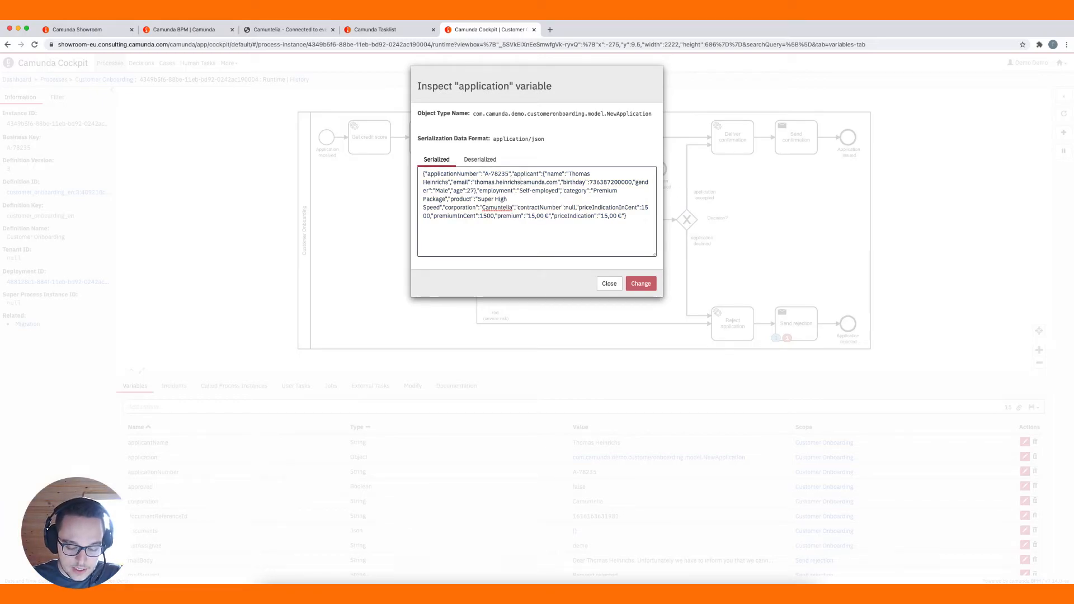
{"action": "type", "text": "@"}
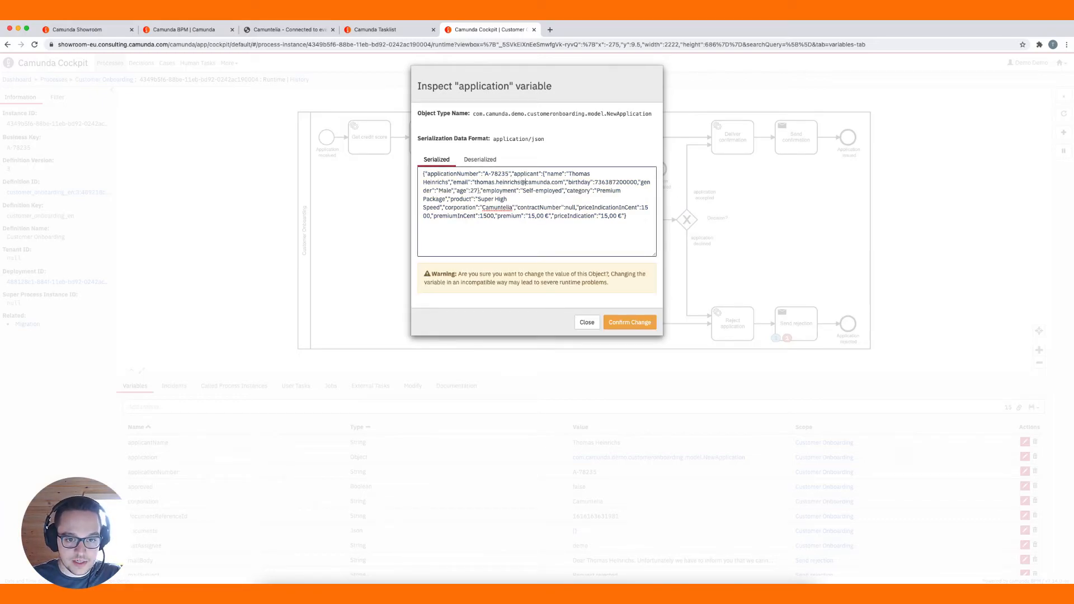
{"action": "left_click", "coordinate": [630, 323]}
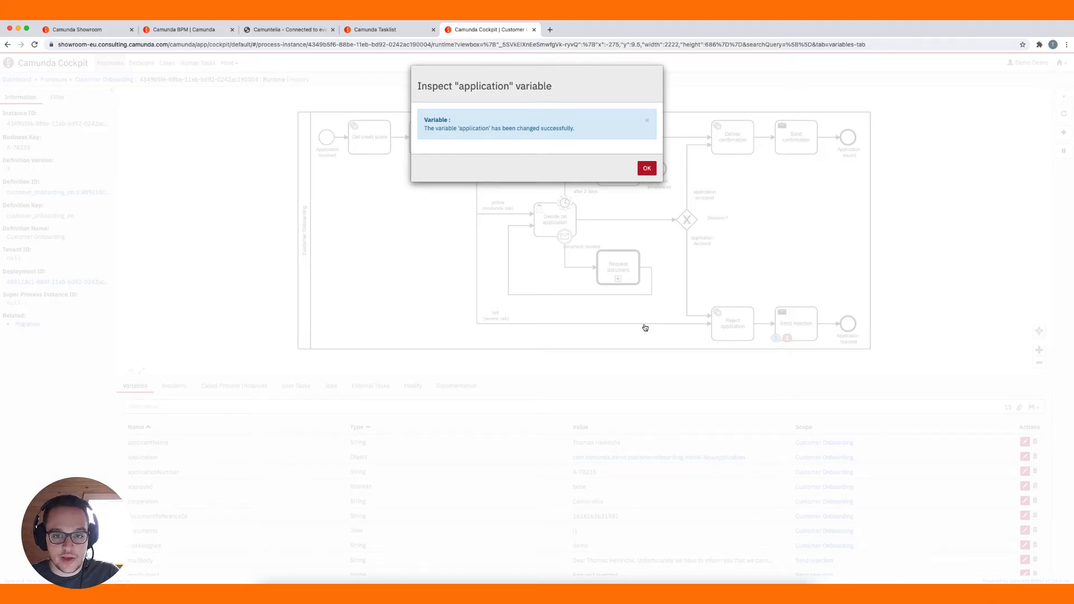
{"action": "left_click", "coordinate": [647, 168]}
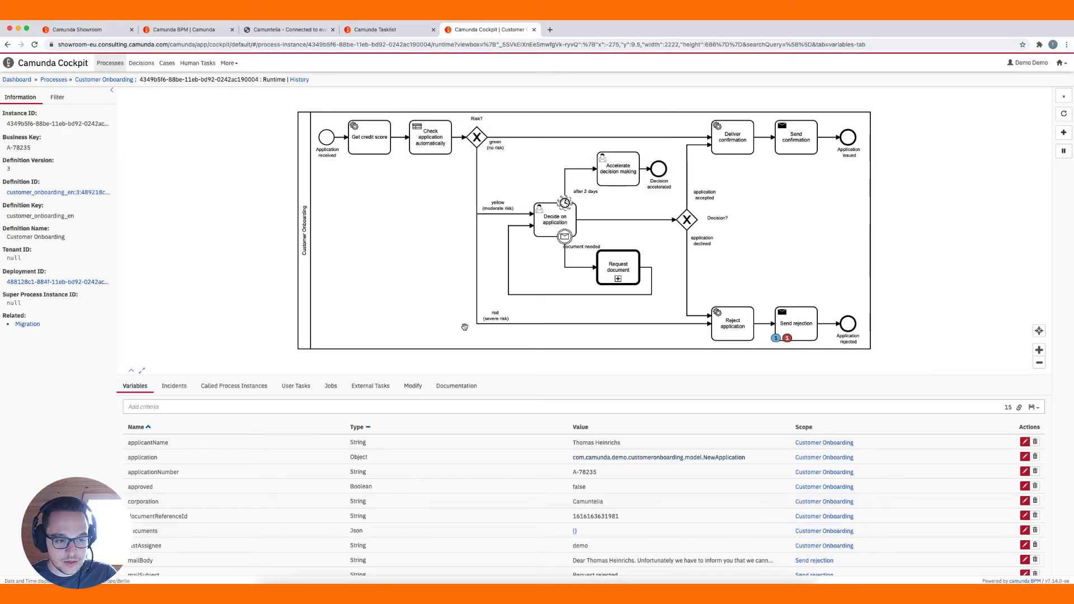
Retry the failed "Send rejection" incident by incrementing its number of retries.
{"action": "left_click", "coordinate": [174, 385]}
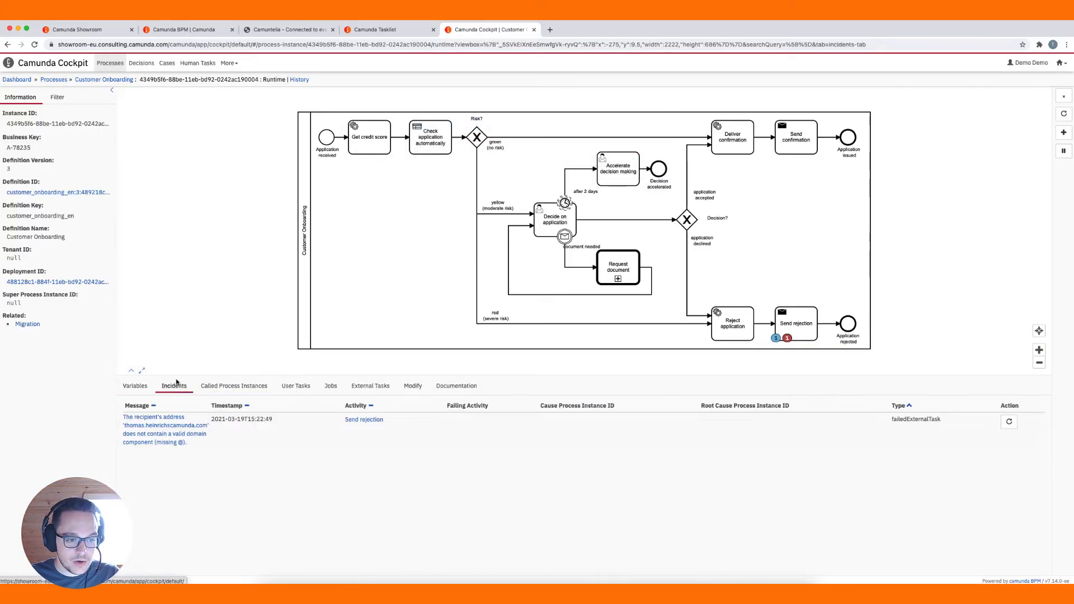
{"action": "left_click", "coordinate": [1010, 422]}
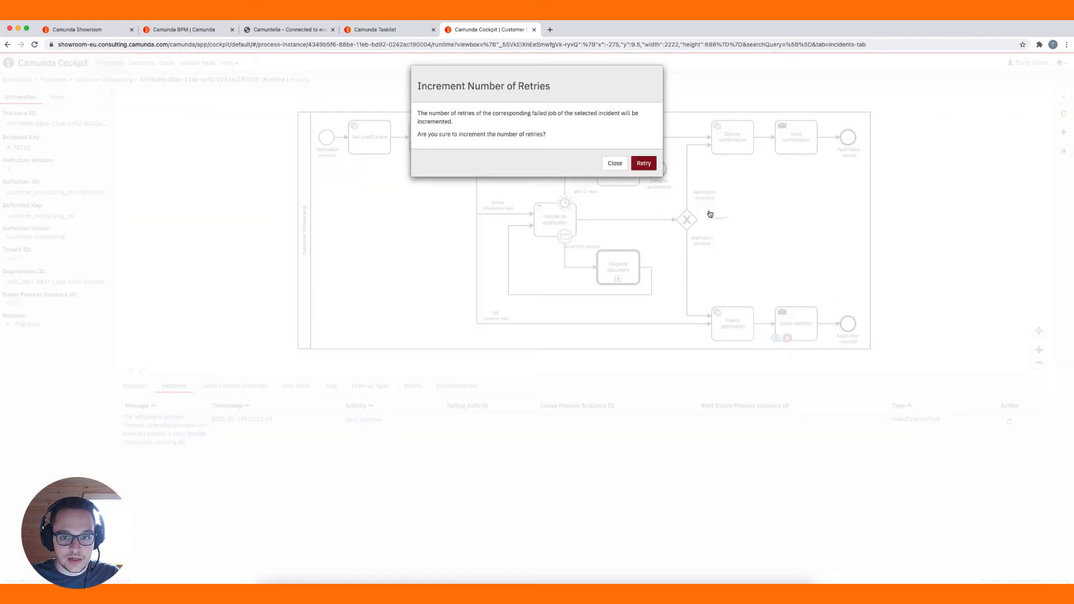
{"action": "left_click", "coordinate": [644, 163]}
{"action": "left_click", "coordinate": [643, 184]}
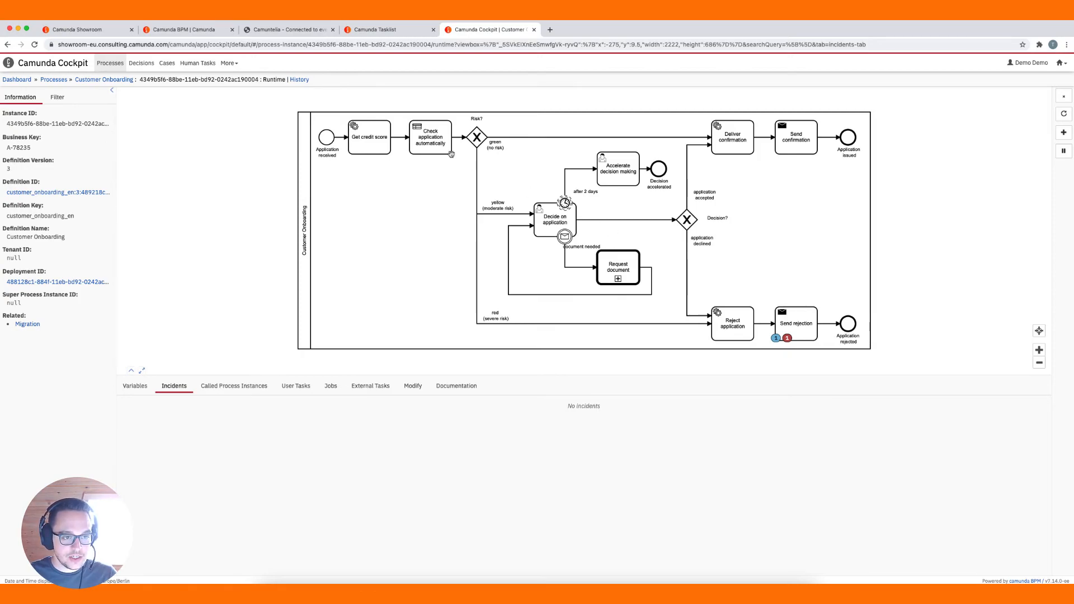
Open the instance's history and review its user operations and the change log of the "application" variable.
{"action": "left_click", "coordinate": [299, 80]}
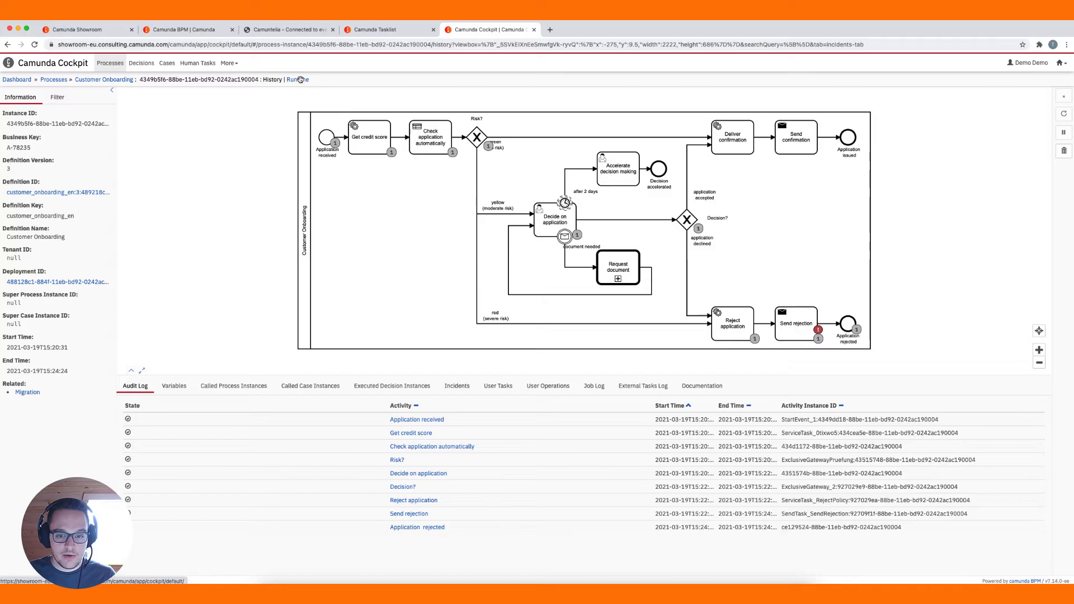
{"action": "left_click", "coordinate": [556, 390]}
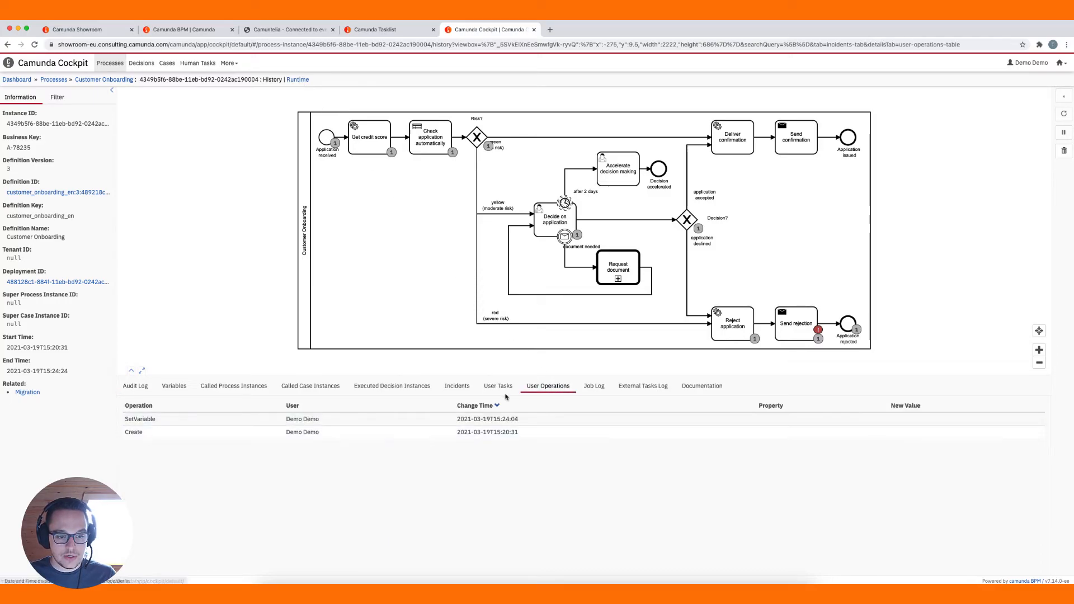
{"action": "left_click", "coordinate": [162, 389]}
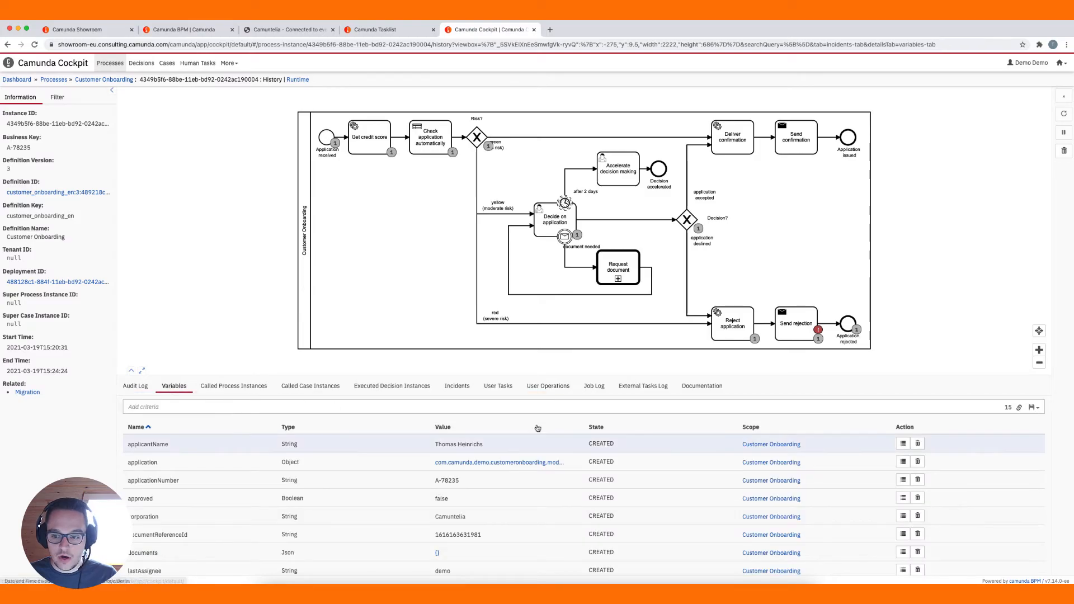
{"action": "left_click", "coordinate": [904, 464]}
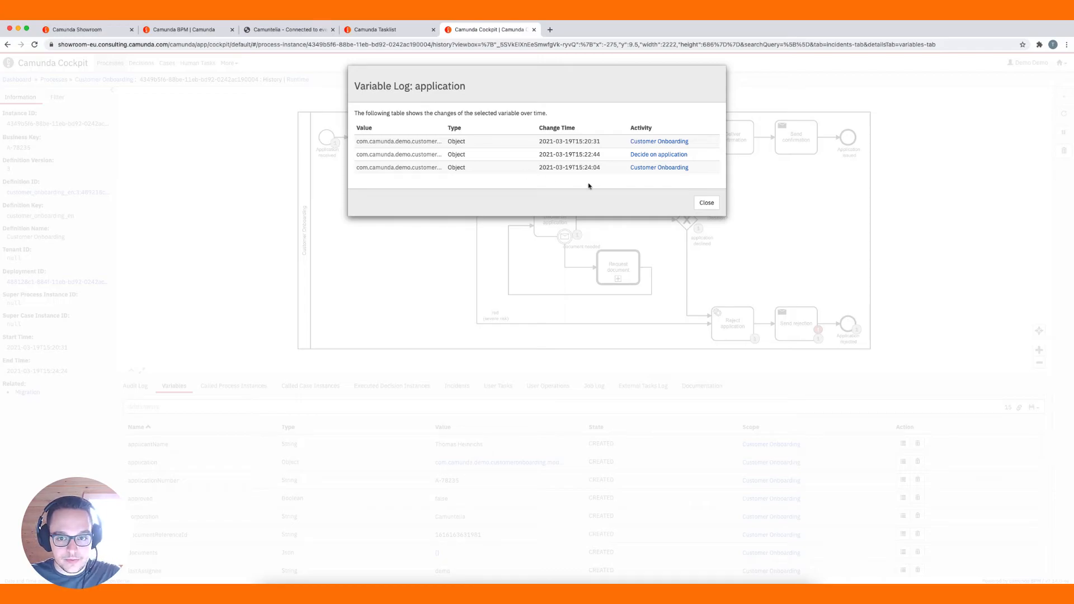
{"action": "left_click", "coordinate": [707, 203]}
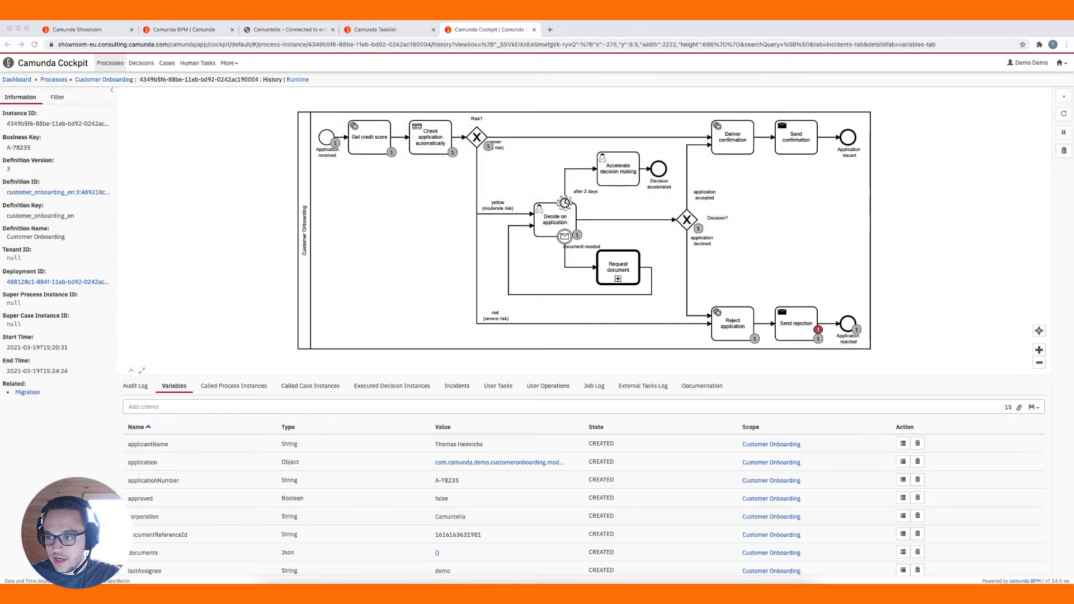
Bring the "Request rejected" e-mail into view, read and close it, and go to the Customer Onboarding process definition in Cockpit.
{"action": "left_click_drag", "start_coordinate": [1064, 577], "coordinate": [574, 366]}
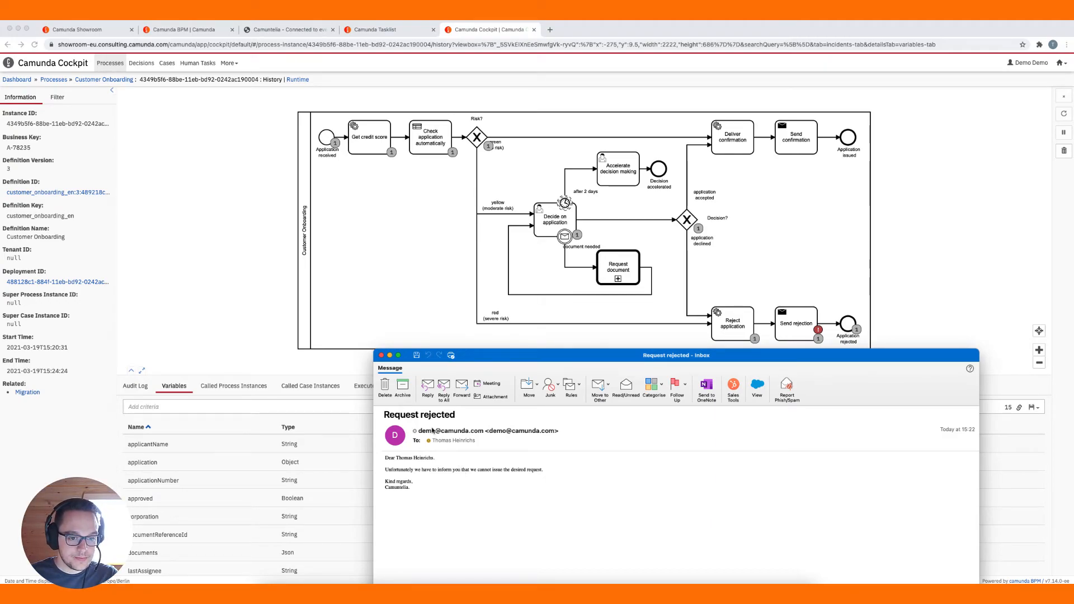
{"action": "left_click", "coordinate": [381, 356]}
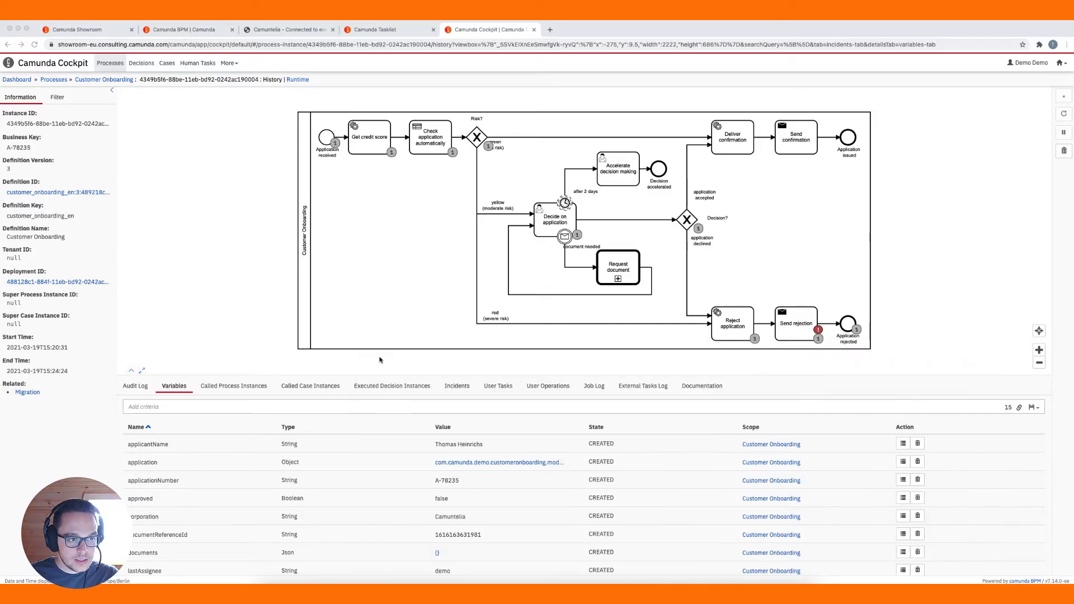
{"action": "left_click", "coordinate": [118, 80]}
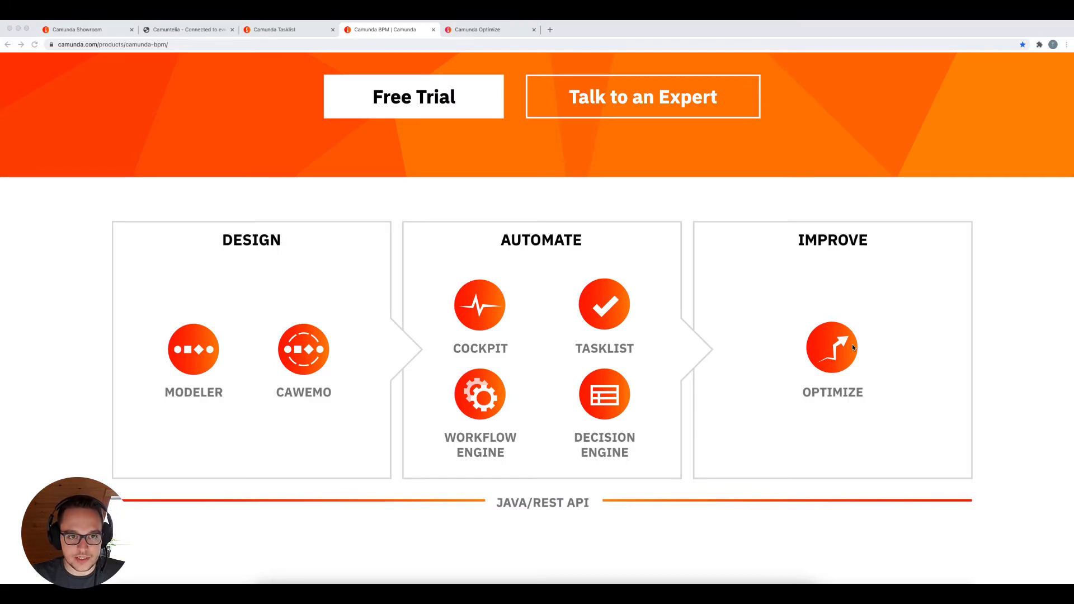
Switch to Camunda Optimize, review the Camuntelia_en collection's data sources and users, and return to its dashboards and reports.
{"action": "left_click", "coordinate": [508, 32]}
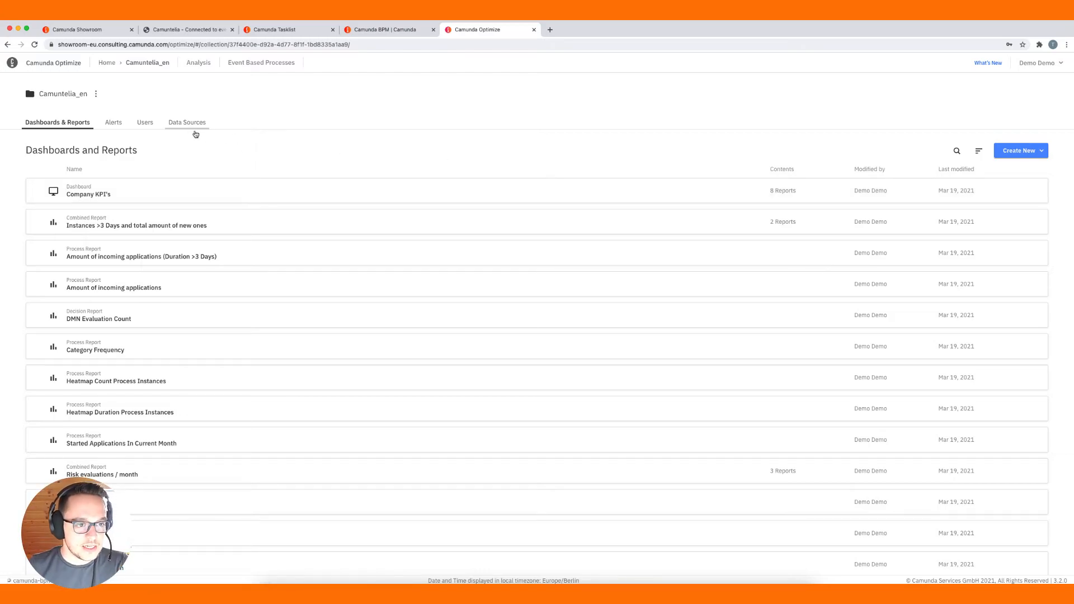
{"action": "left_click", "coordinate": [183, 124]}
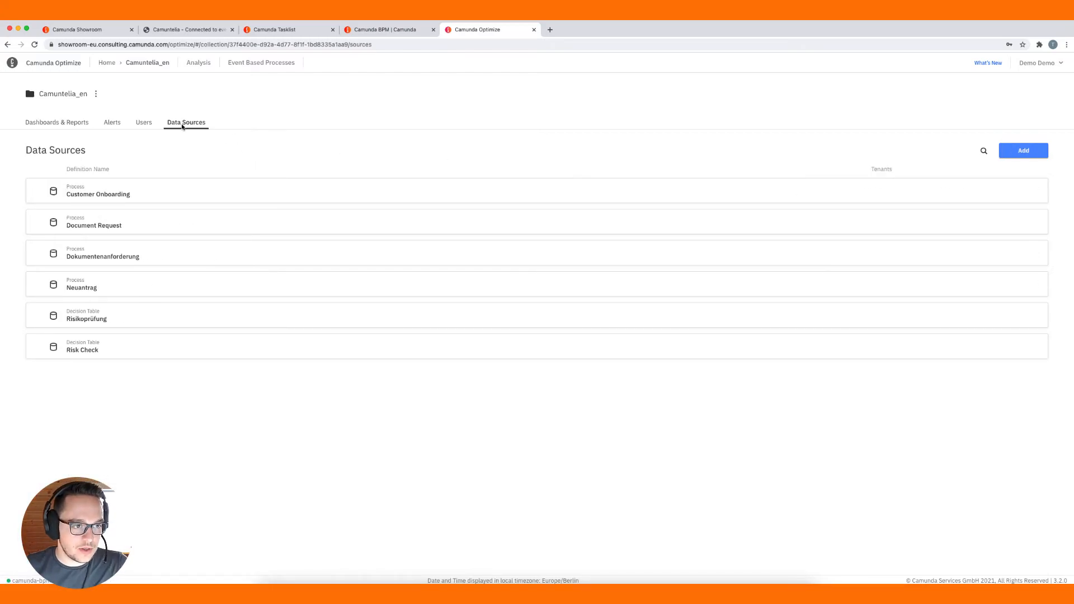
{"action": "left_click", "coordinate": [145, 124]}
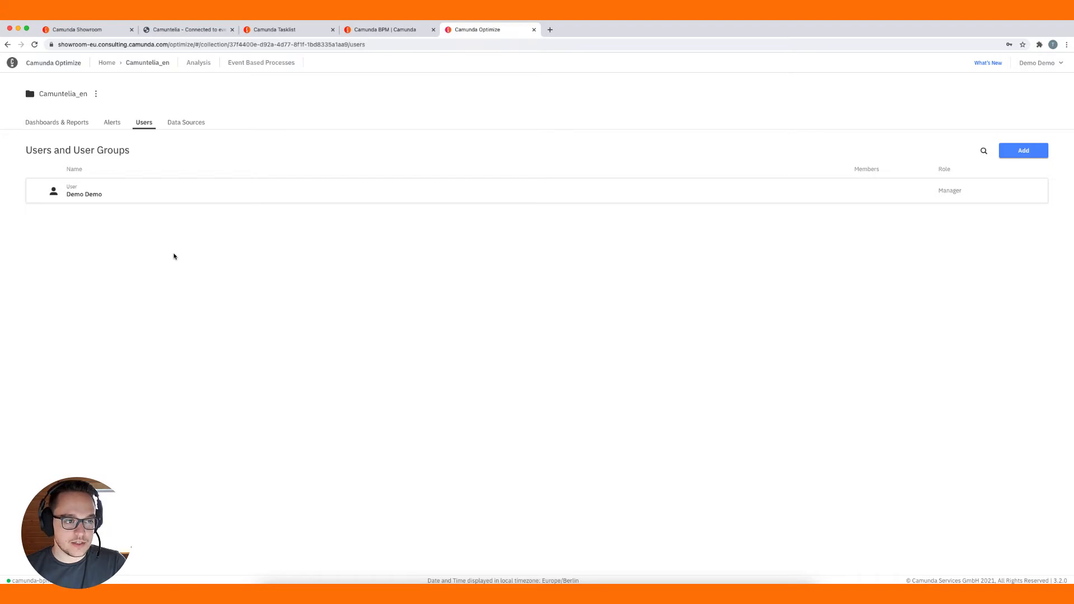
{"action": "left_click", "coordinate": [71, 123]}
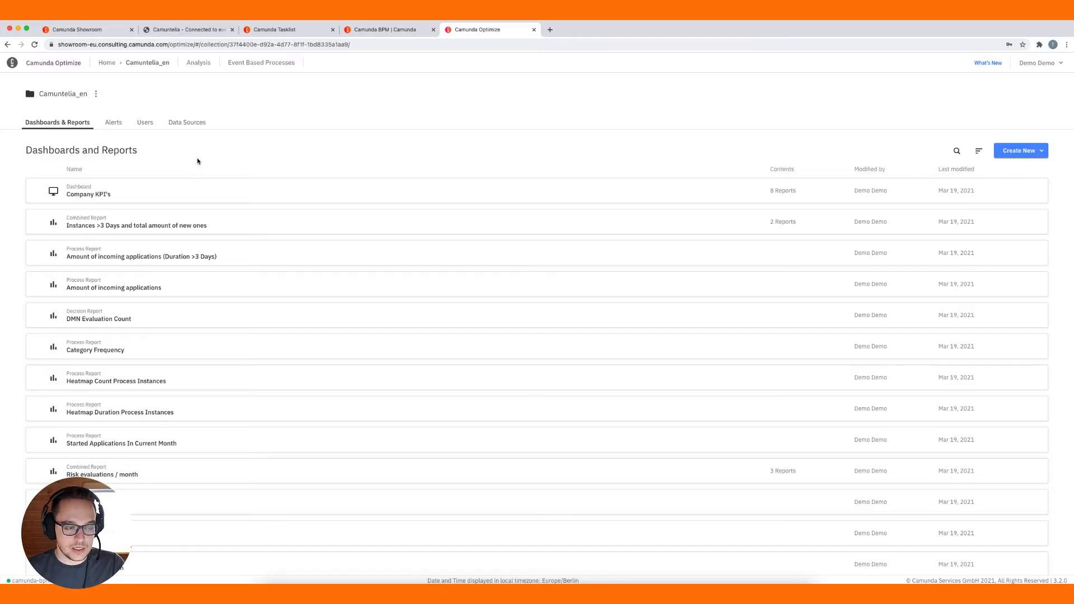
Open the Company KPI's dashboard and examine the count and duration heatmaps around the "Decide on application" and "Request document" activities.
{"action": "left_click", "coordinate": [163, 186]}
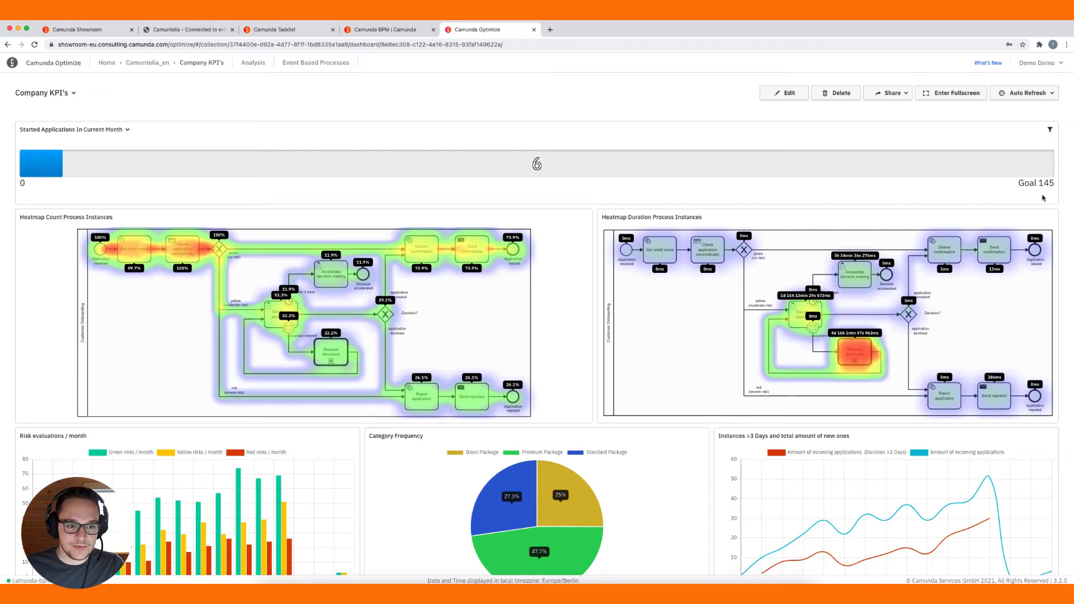
{"action": "scroll", "coordinate": [561, 250], "scroll_direction": "down", "scroll_amount": 1}
{"action": "scroll", "coordinate": [561, 250], "scroll_direction": "up", "scroll_amount": 1}
{"action": "scroll", "coordinate": [568, 197], "scroll_direction": "down", "scroll_amount": 2}
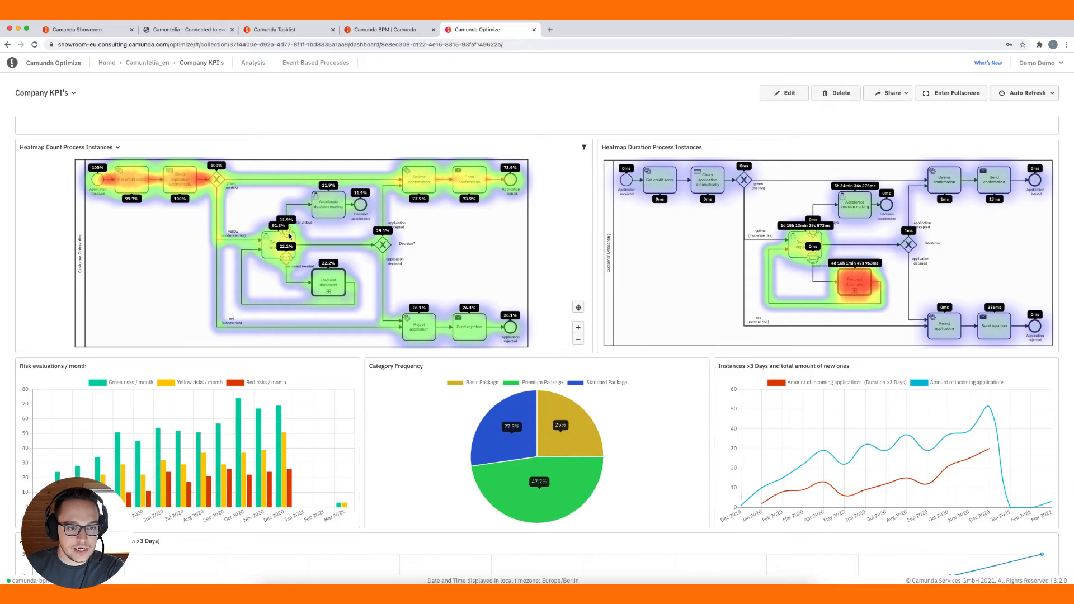
{"action": "scroll", "coordinate": [289, 238], "scroll_direction": "up", "scroll_amount": 3}
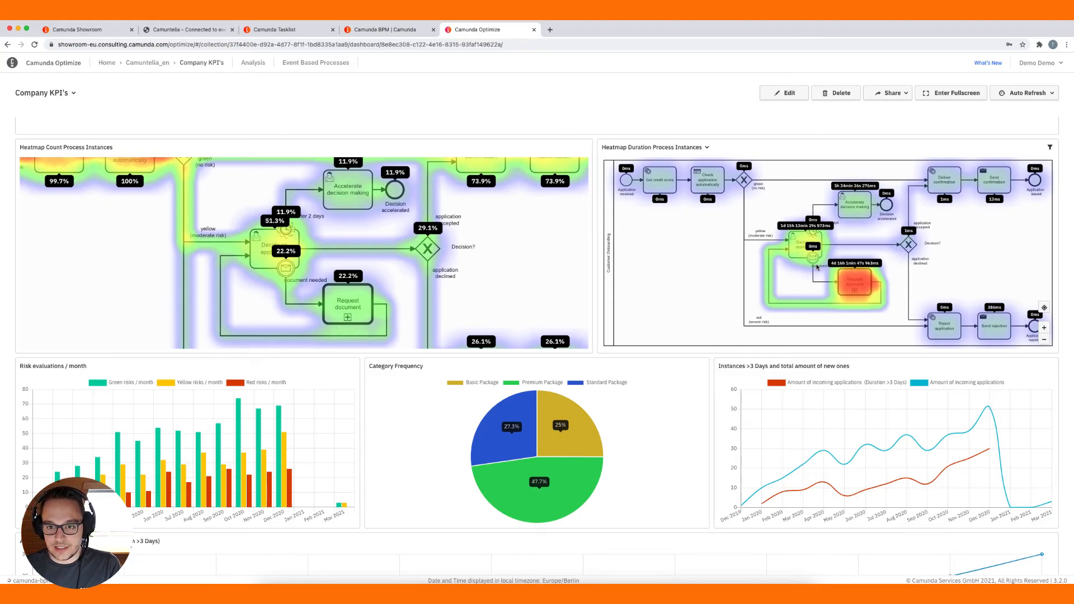
{"action": "scroll", "coordinate": [817, 267], "scroll_direction": "up", "scroll_amount": 5}
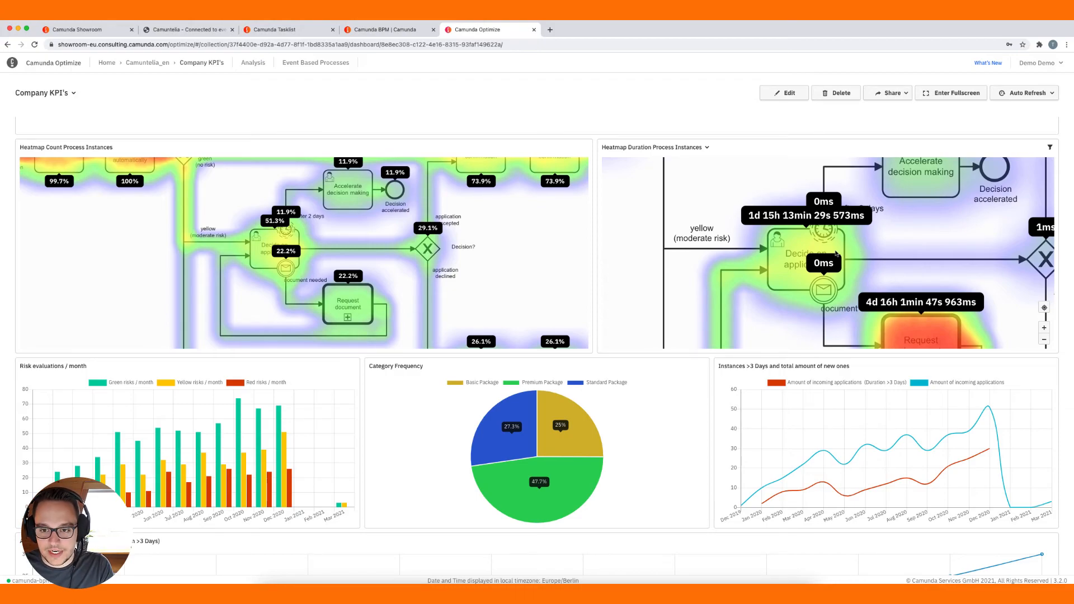
{"action": "scroll", "coordinate": [836, 254], "scroll_direction": "down", "scroll_amount": 5}
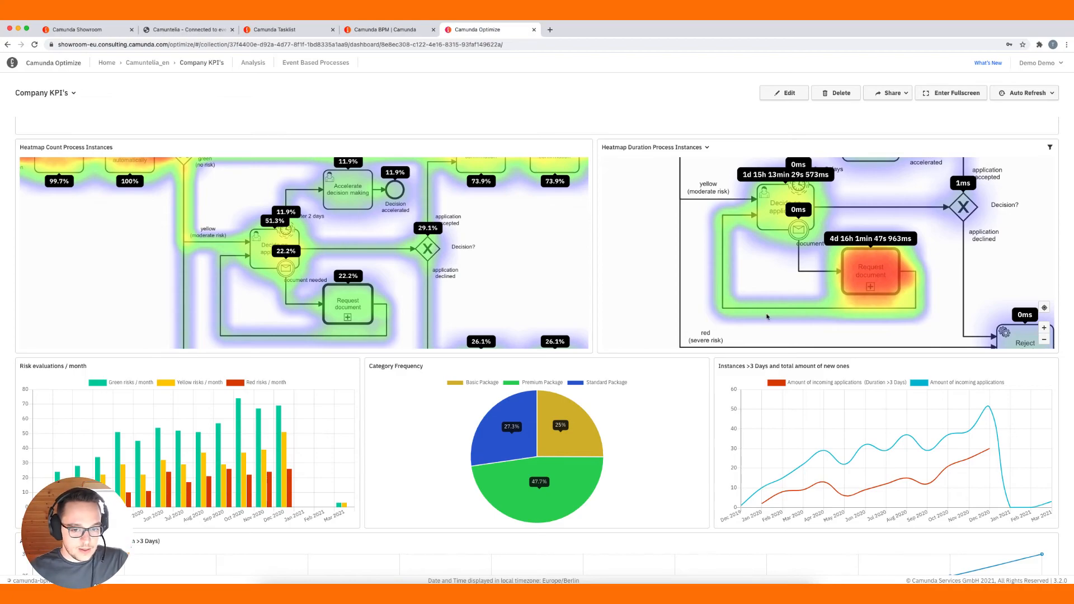
Examine the dashboard's risk evaluation, category frequency, incoming application and DMN evaluation count reports, and return to its beginning.
{"action": "scroll", "coordinate": [698, 376], "scroll_direction": "down", "scroll_amount": 1}
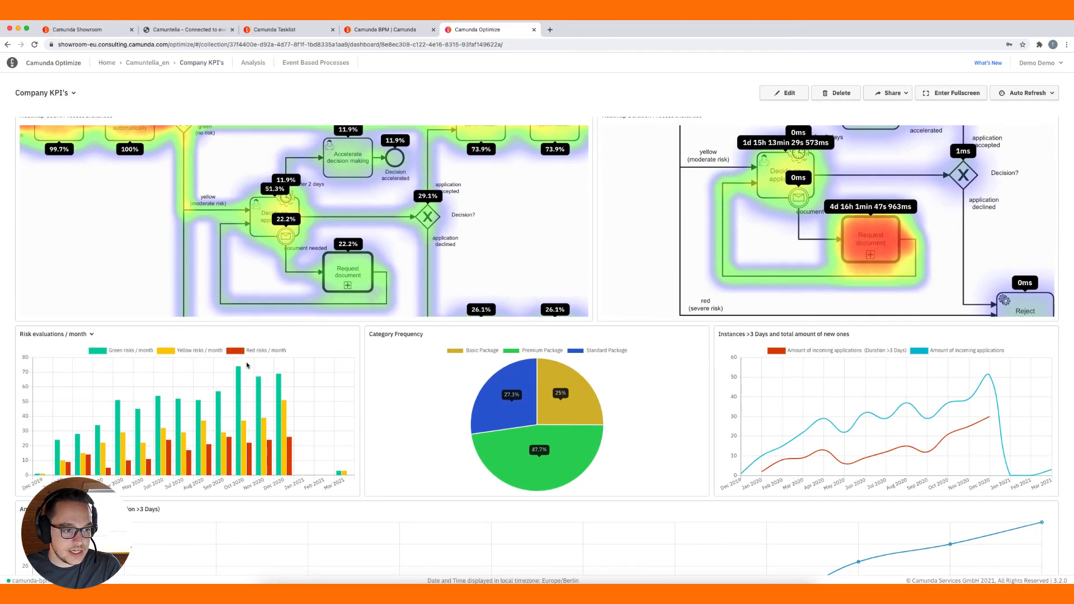
{"action": "scroll", "coordinate": [523, 459], "scroll_direction": "down", "scroll_amount": 4}
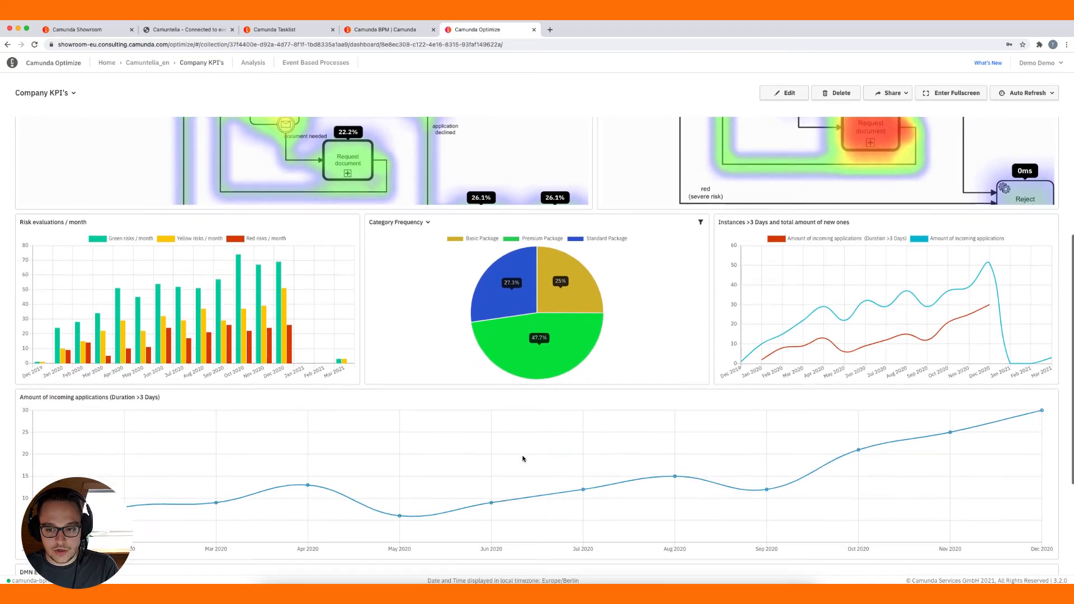
{"action": "scroll", "coordinate": [523, 459], "scroll_direction": "down", "scroll_amount": 5}
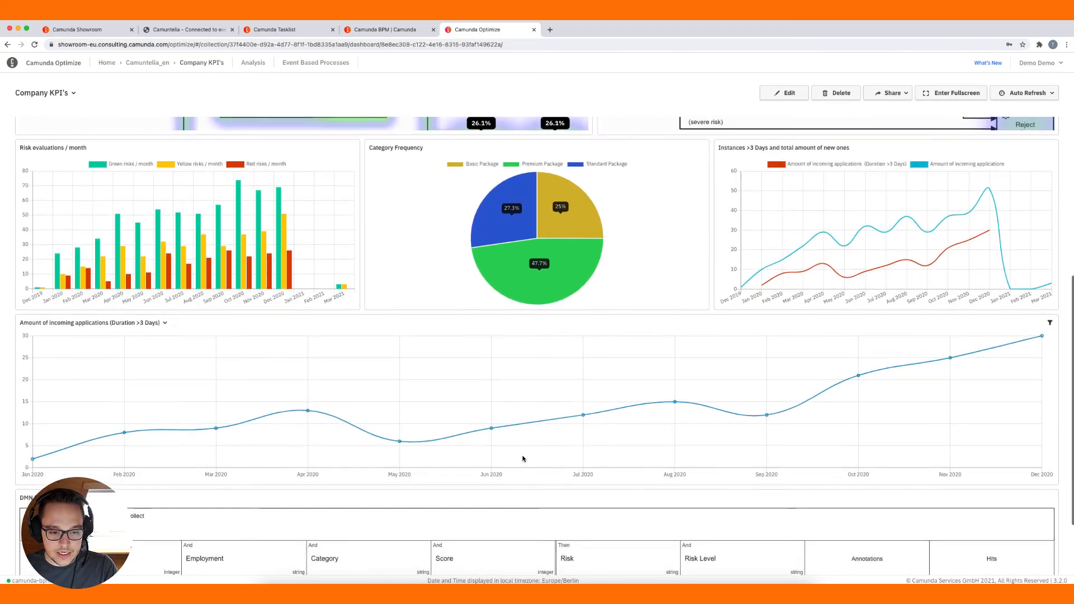
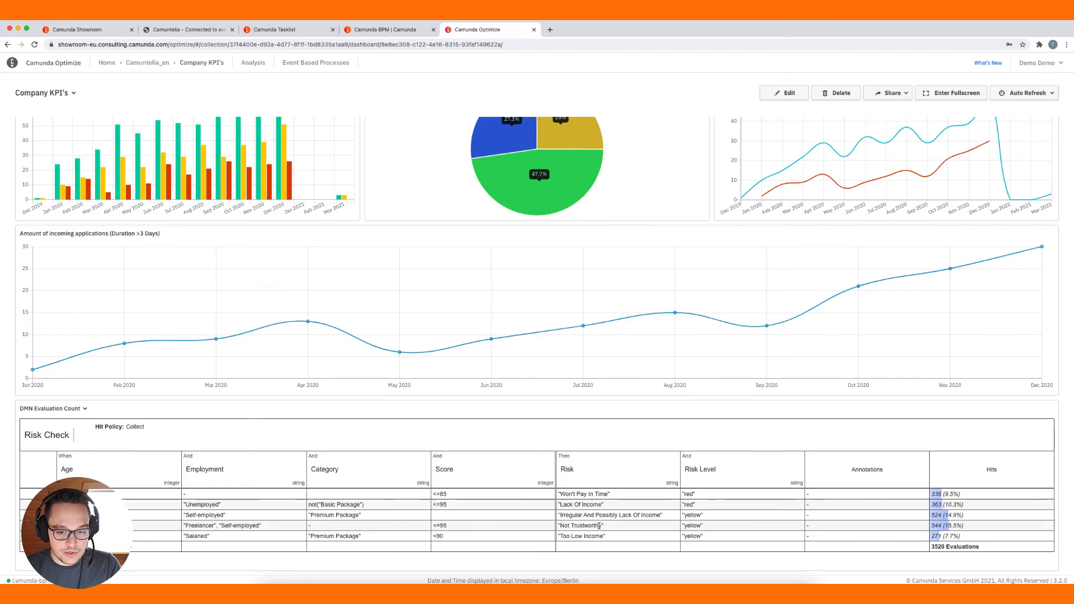
{"action": "scroll", "coordinate": [566, 301], "scroll_direction": "up", "scroll_amount": 7}
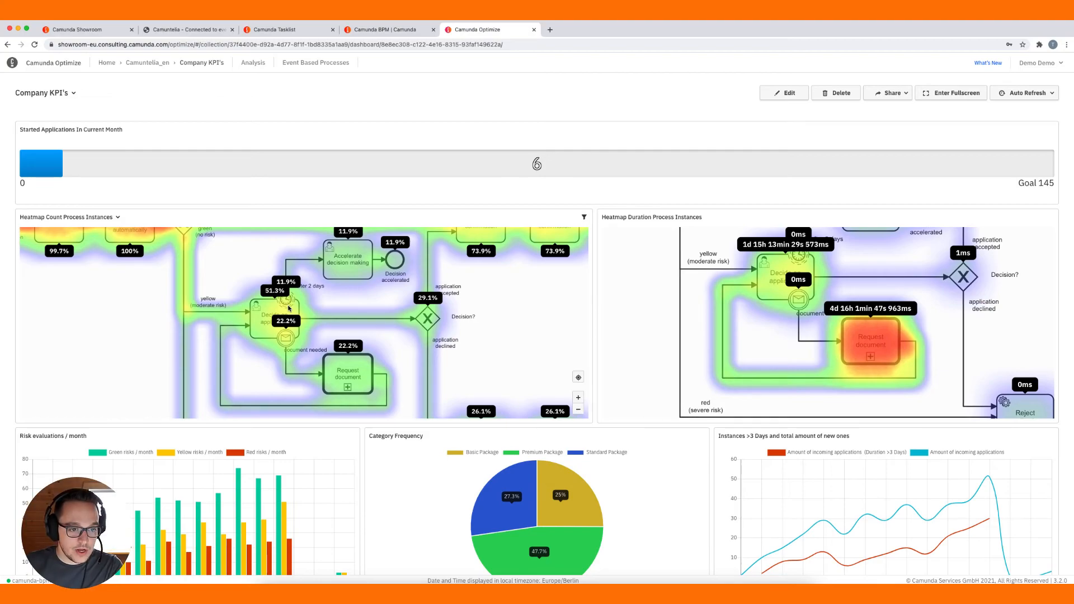
Go to the branch analysis and choose Customer Onboarding as the process to analyze.
{"action": "left_click", "coordinate": [255, 63]}
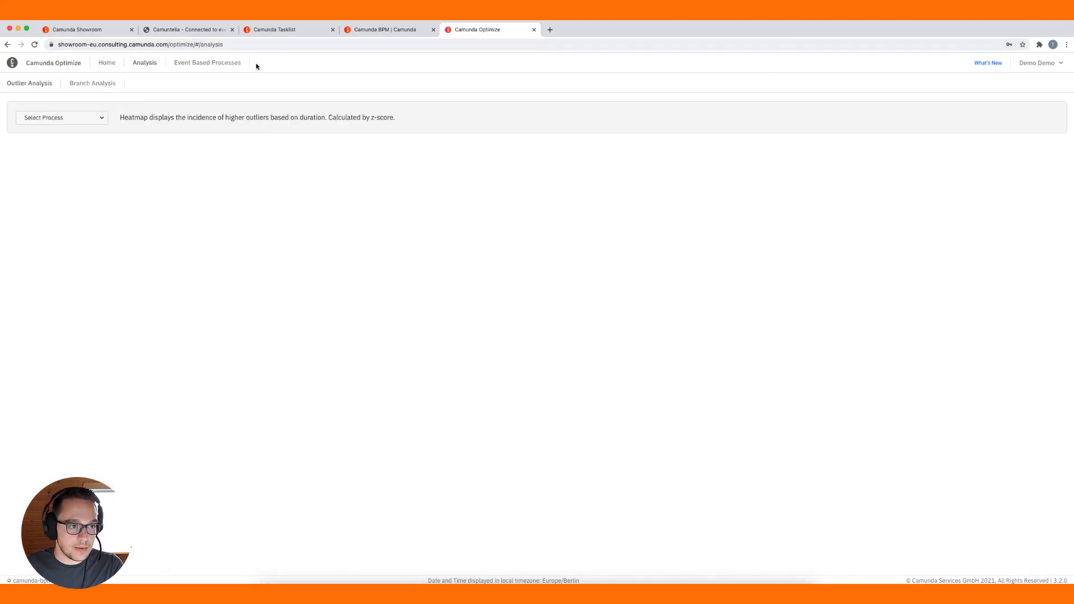
{"action": "left_click", "coordinate": [96, 85]}
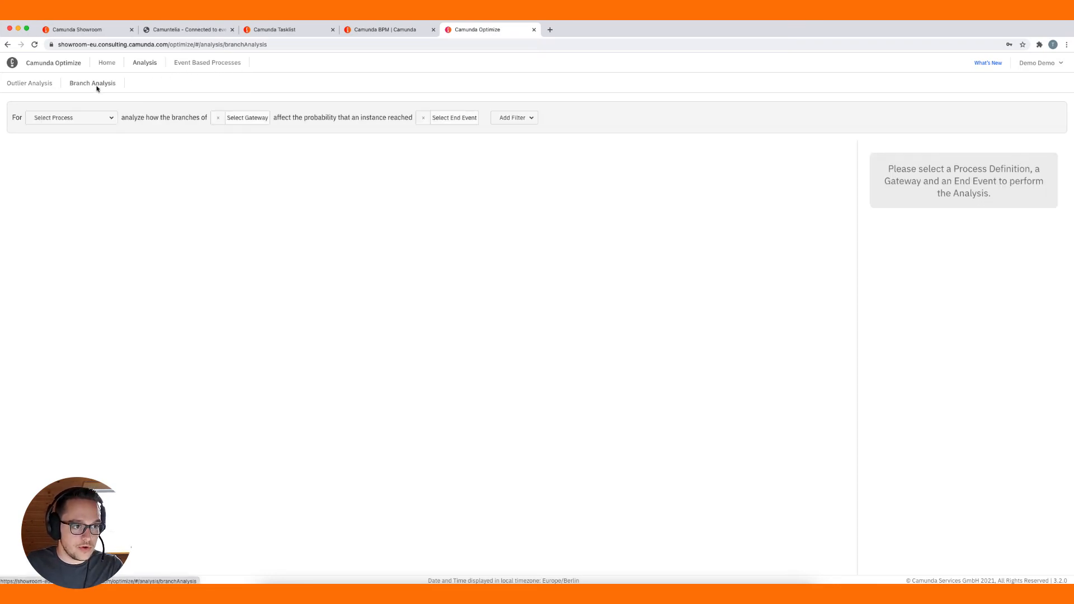
{"action": "left_click", "coordinate": [94, 118]}
{"action": "left_click", "coordinate": [81, 156]}
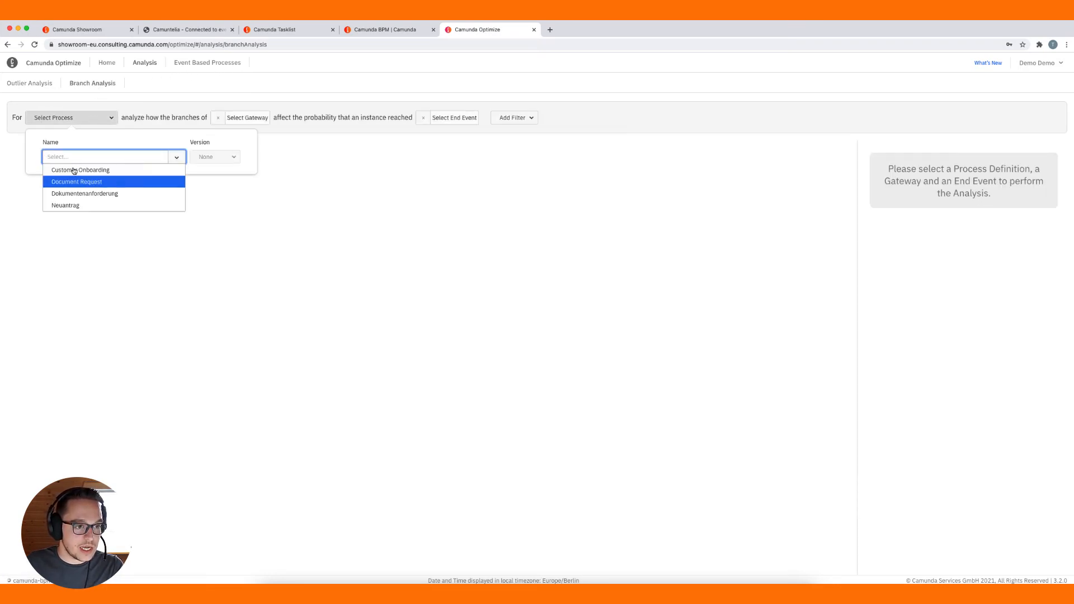
{"action": "left_click", "coordinate": [74, 170]}
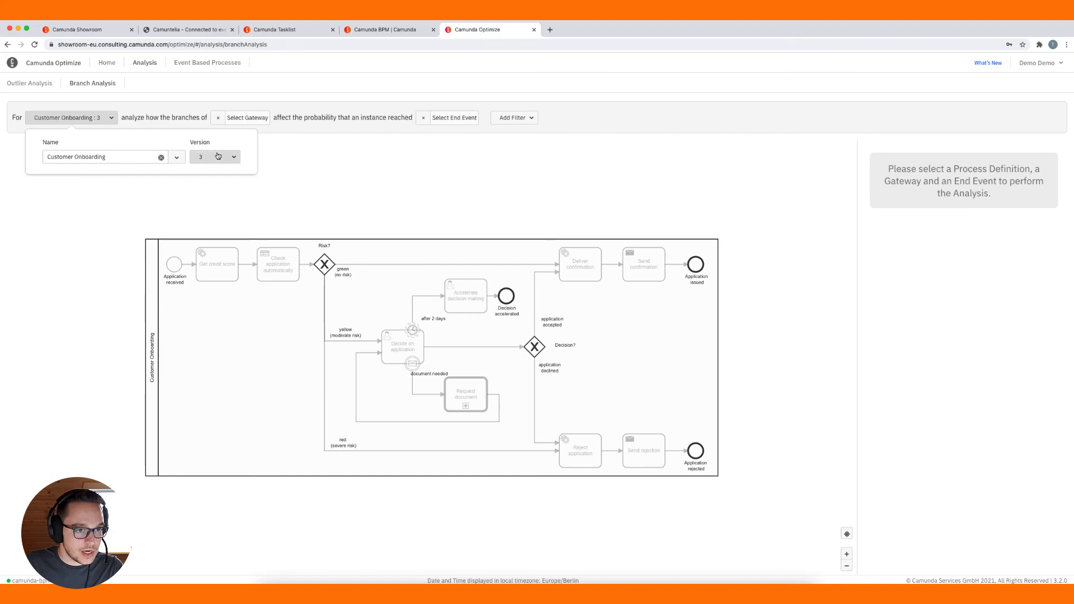
Include all process versions and analyze how the "Risk?" gateway's branches affect reaching the "Application issued" end event.
{"action": "left_click", "coordinate": [218, 156]}
{"action": "left_click", "coordinate": [205, 180]}
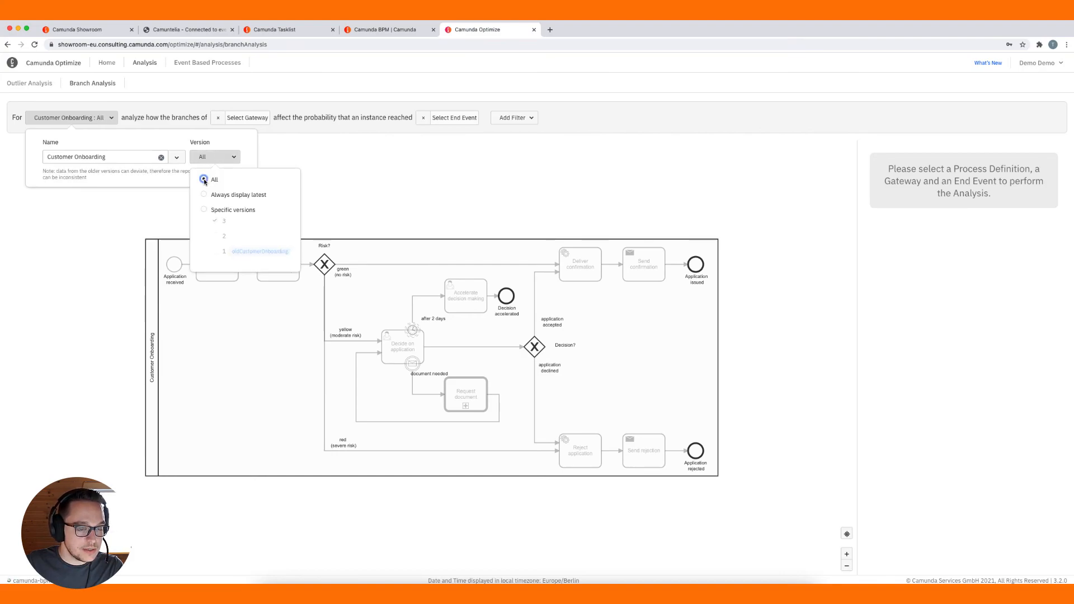
{"action": "left_click", "coordinate": [330, 173]}
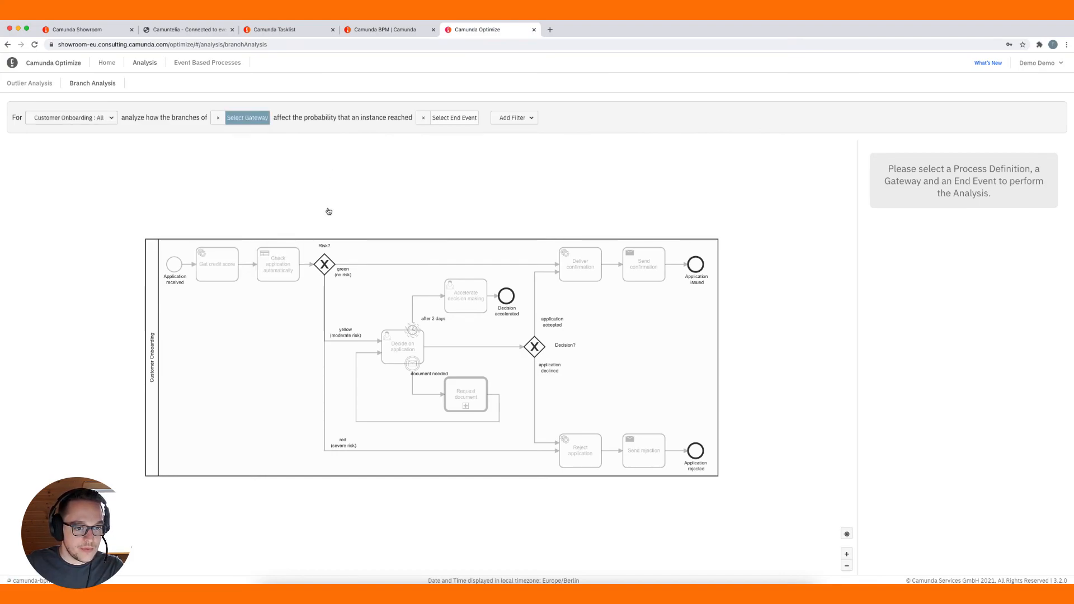
{"action": "left_click", "coordinate": [325, 262]}
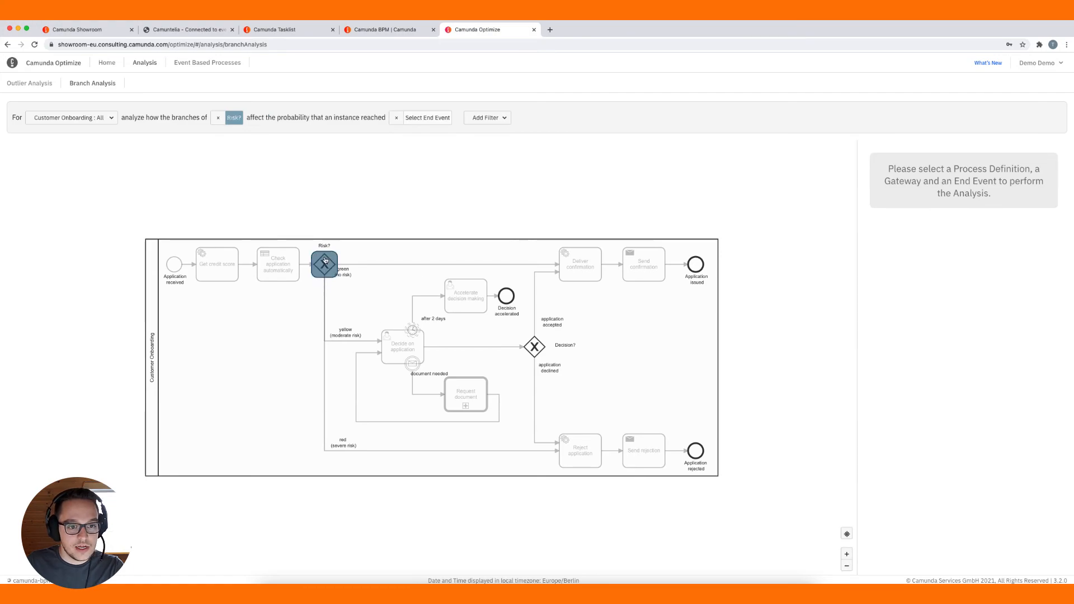
{"action": "left_click", "coordinate": [695, 265]}
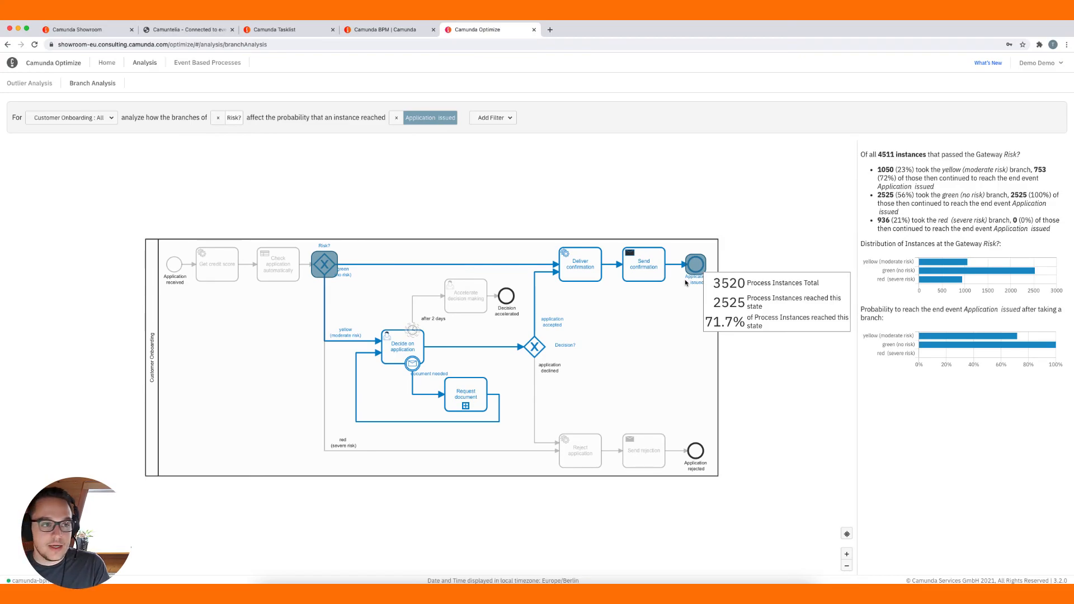
Return to the Camuntelia_en collection and create a blank process report covering all versions of Customer Onboarding.
{"action": "left_click", "coordinate": [106, 65]}
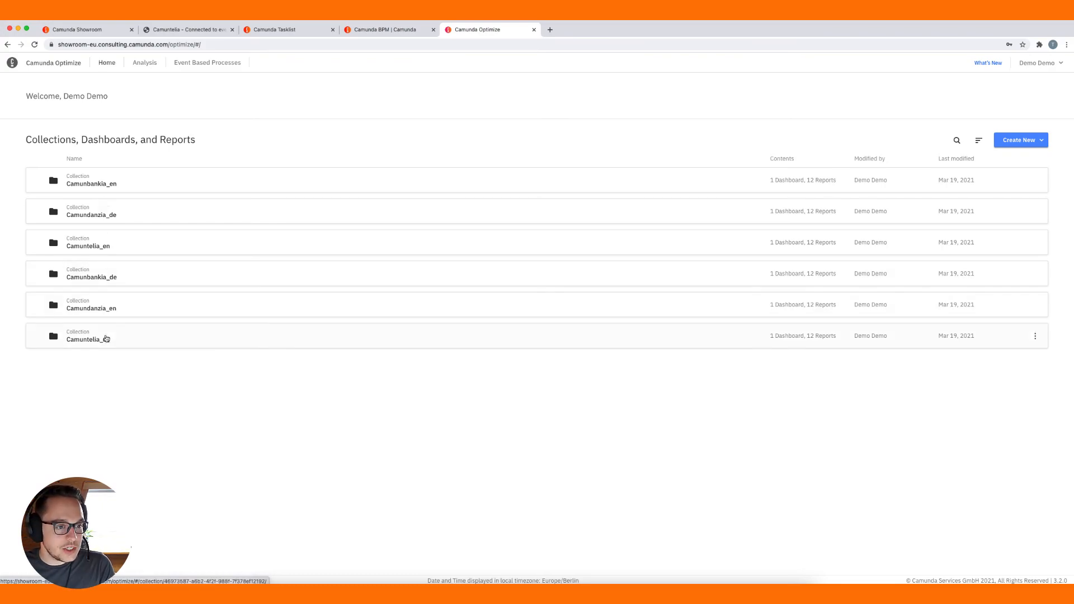
{"action": "left_click", "coordinate": [100, 245]}
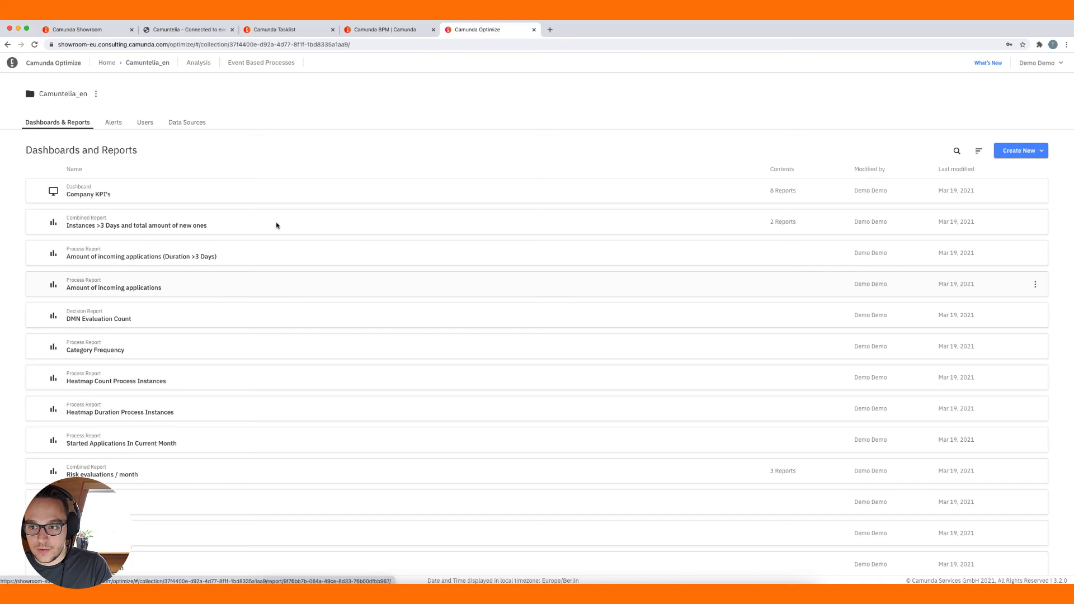
{"action": "left_click", "coordinate": [1035, 151]}
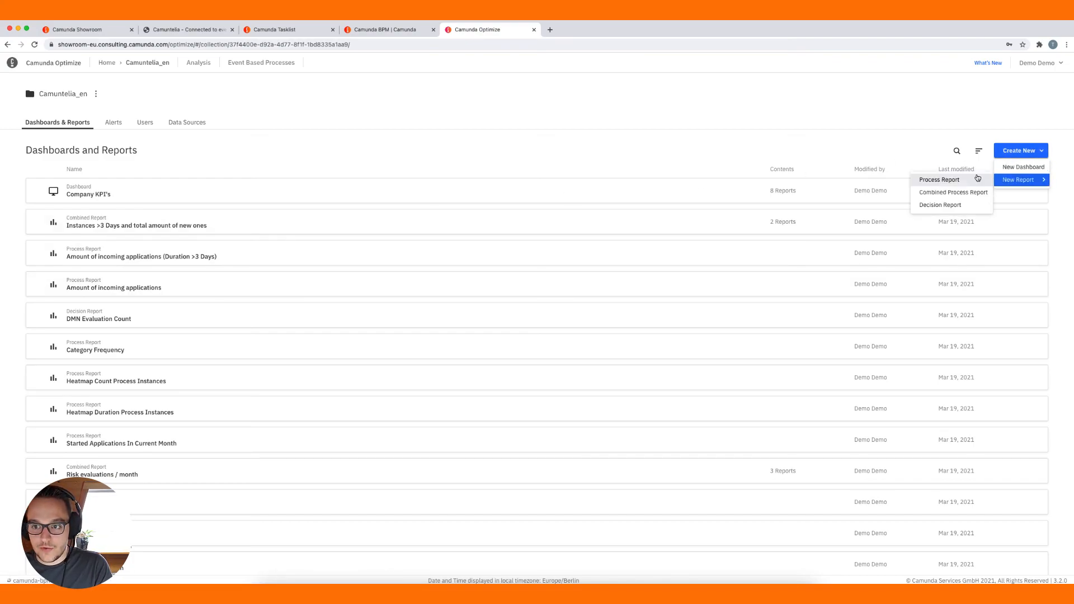
{"action": "left_click", "coordinate": [977, 180]}
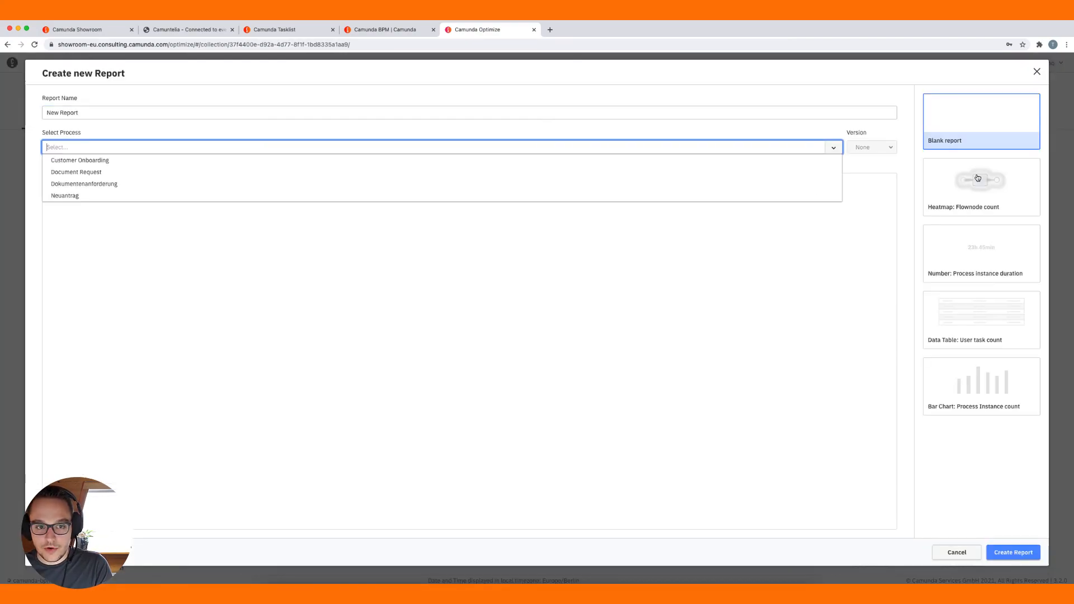
{"action": "left_click", "coordinate": [95, 161]}
{"action": "left_click", "coordinate": [872, 147]}
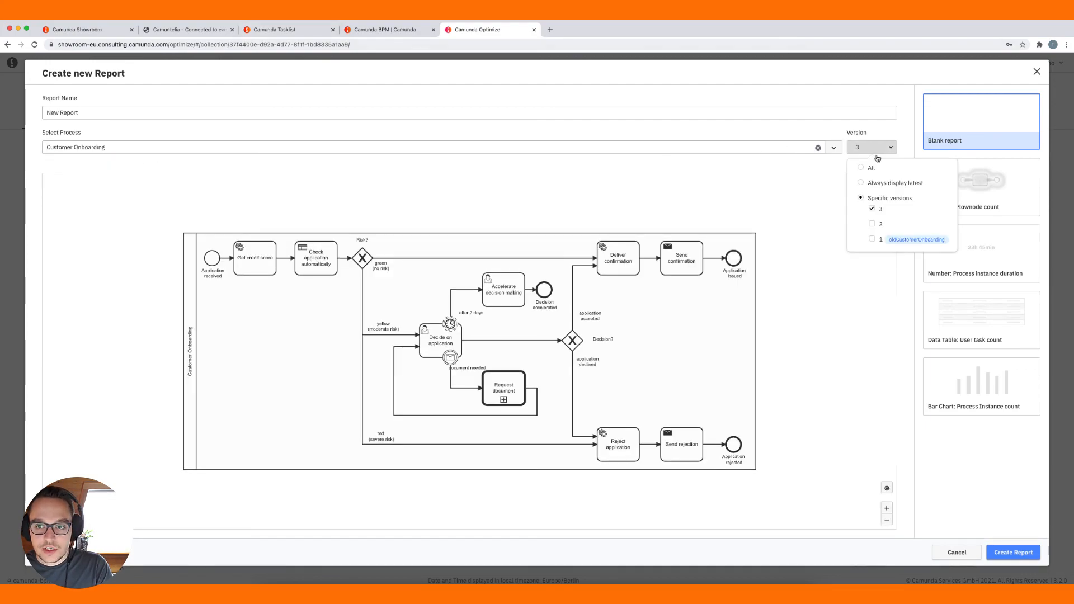
{"action": "left_click", "coordinate": [862, 167]}
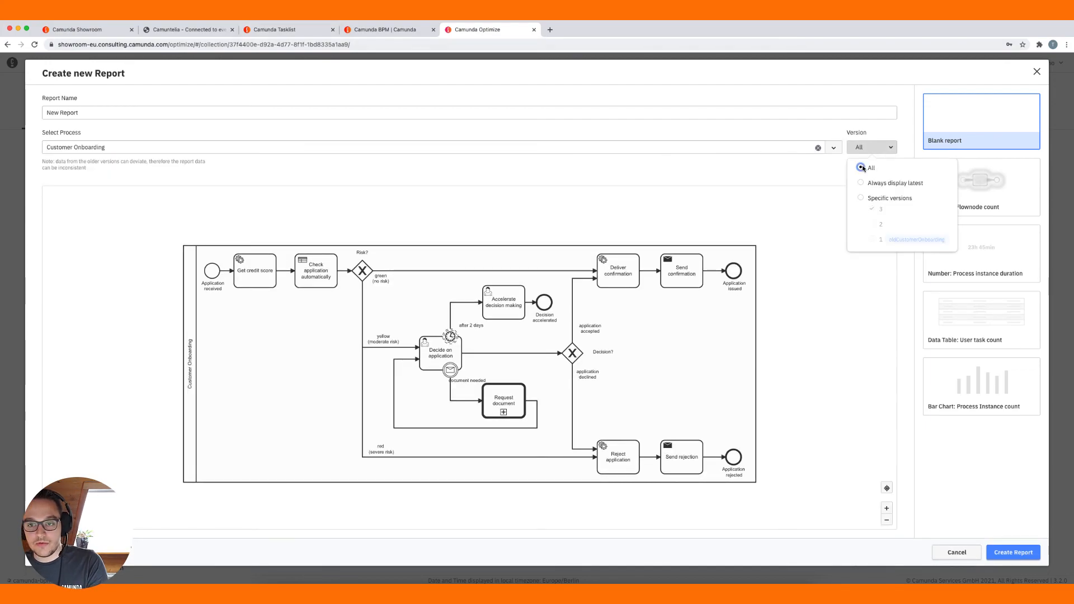
{"action": "left_click", "coordinate": [765, 173]}
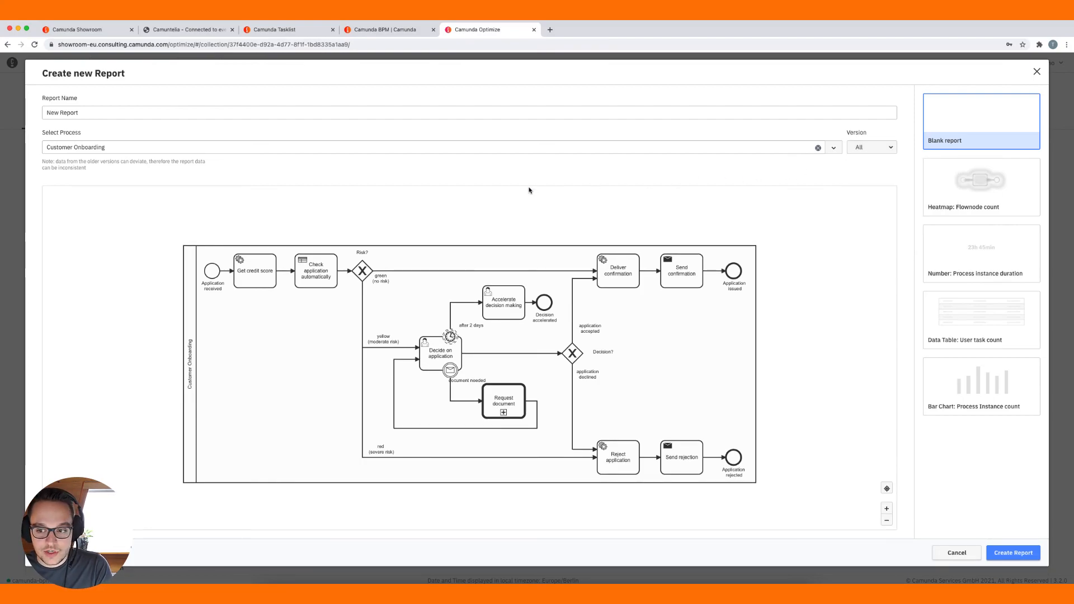
{"action": "left_click", "coordinate": [1011, 554]}
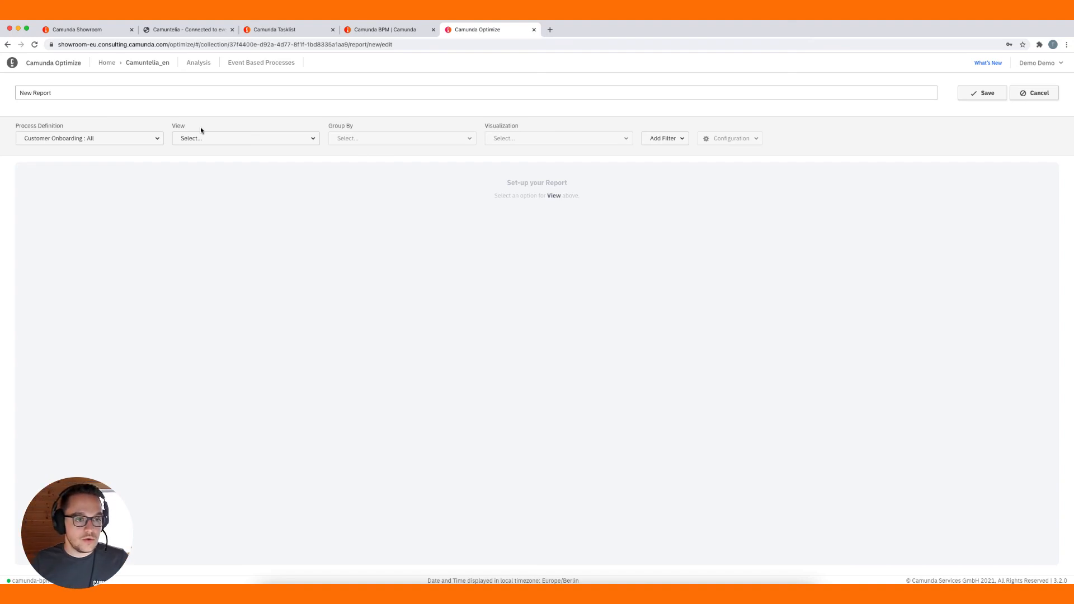
Set up the report to show flow node duration, grouped by flow nodes and visualized as a heatmap.
{"action": "left_click", "coordinate": [200, 143]}
{"action": "mouse_move", "coordinate": [188, 188]}
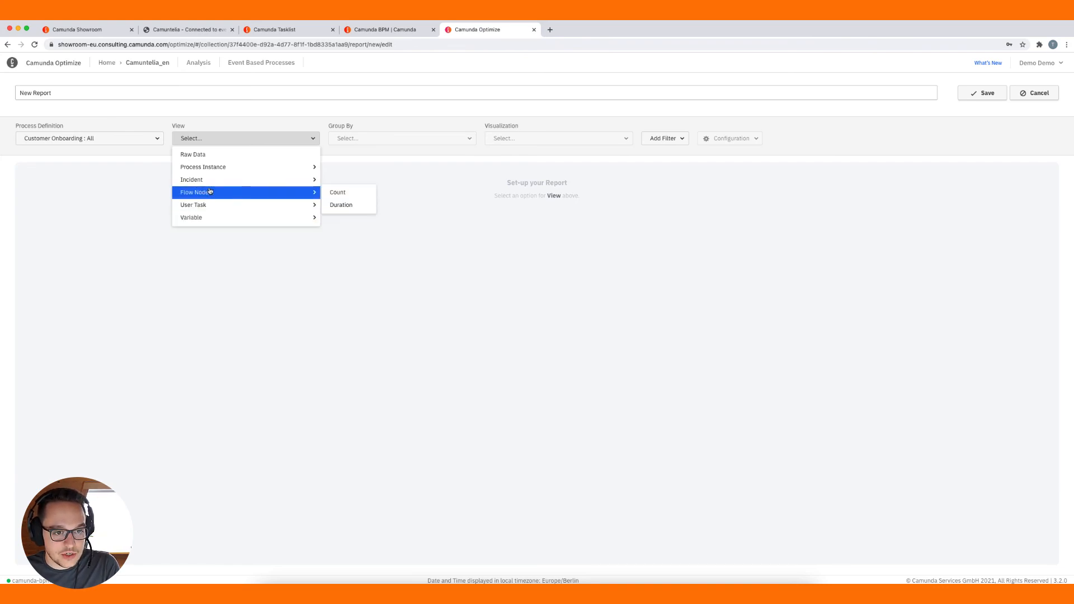
{"action": "left_click", "coordinate": [345, 206]}
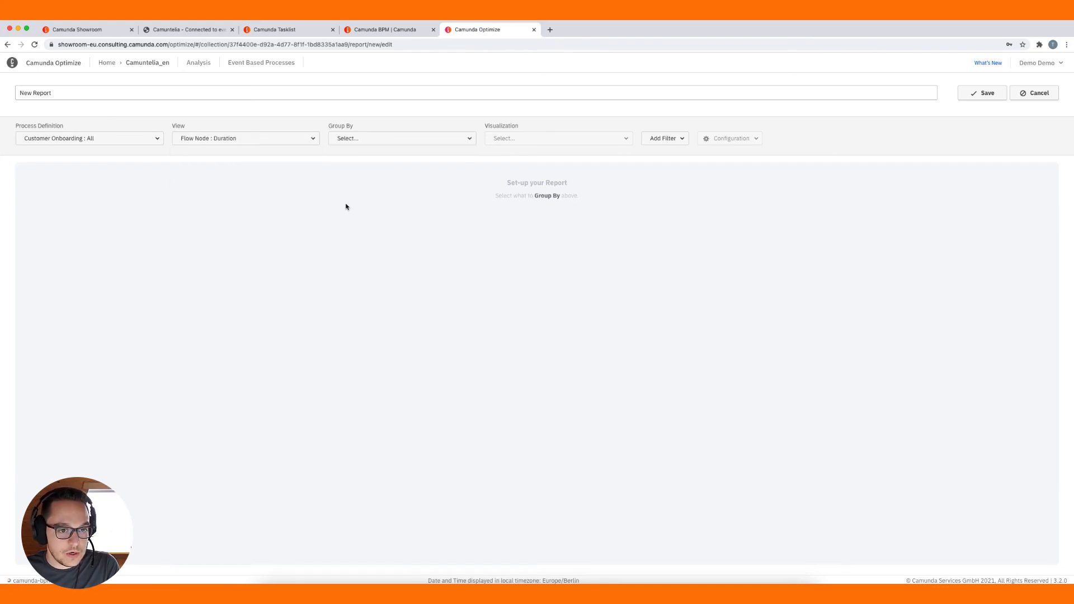
{"action": "left_click", "coordinate": [377, 141]}
{"action": "left_click", "coordinate": [370, 168]}
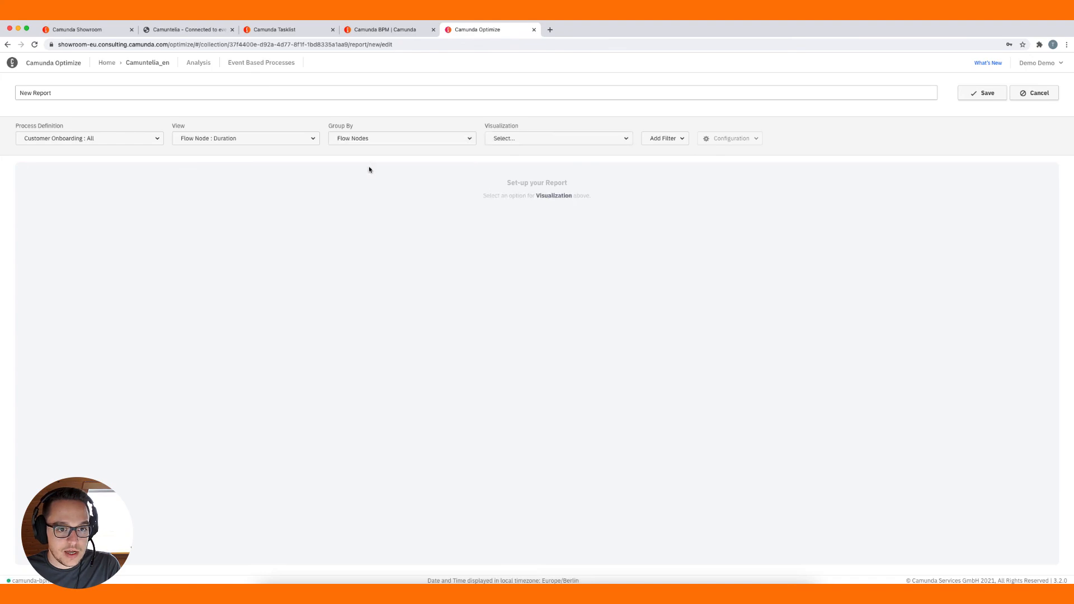
{"action": "left_click", "coordinate": [503, 140]}
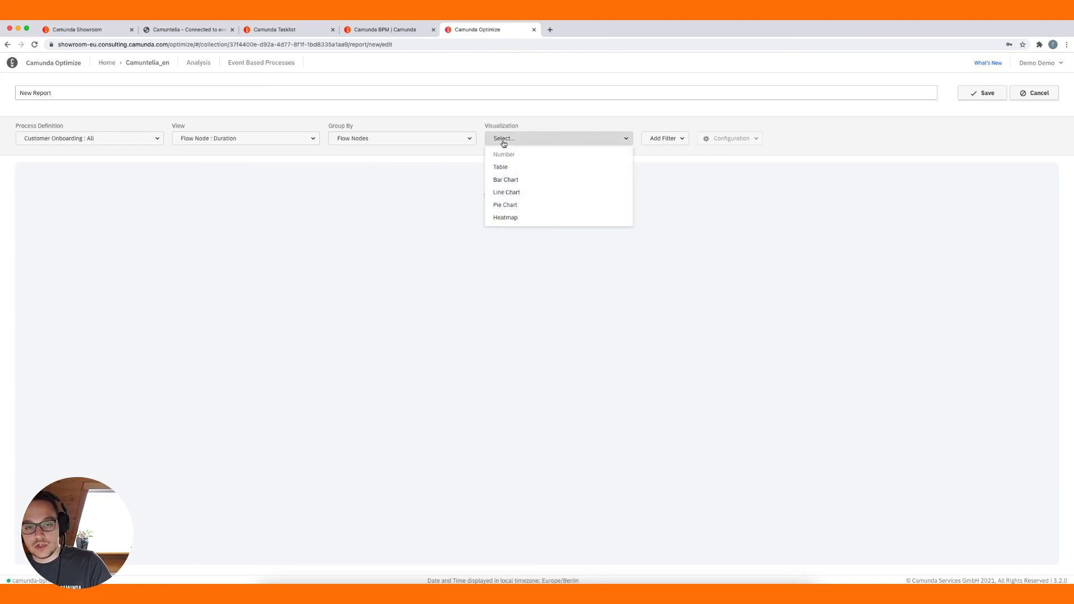
{"action": "left_click", "coordinate": [531, 218]}
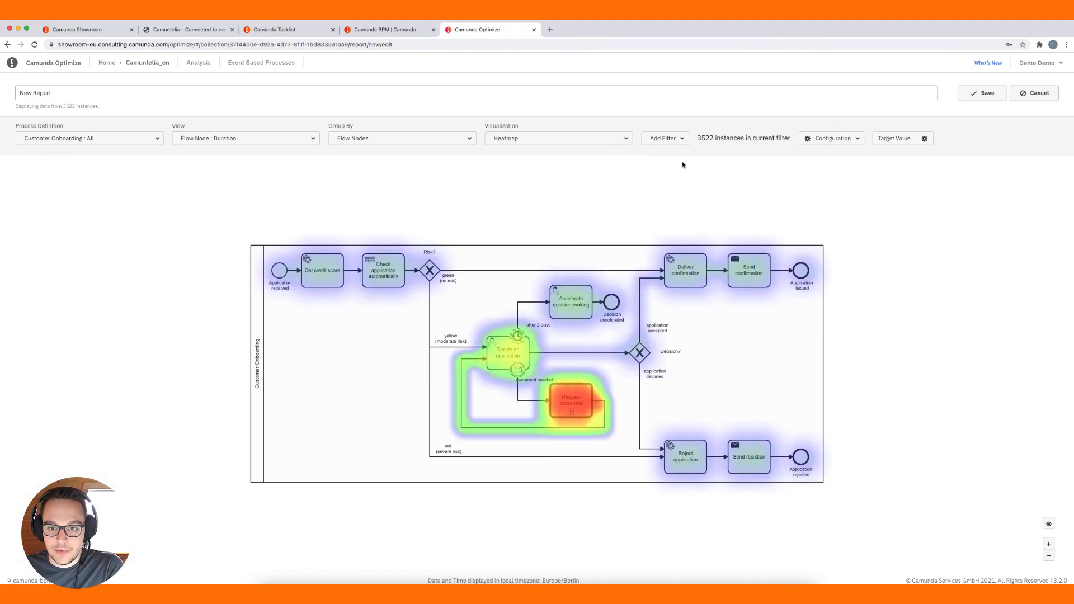
Add a variable filter limiting the report to instances whose category is Premium Package, and check the filtered instance count.
{"action": "left_click", "coordinate": [676, 143]}
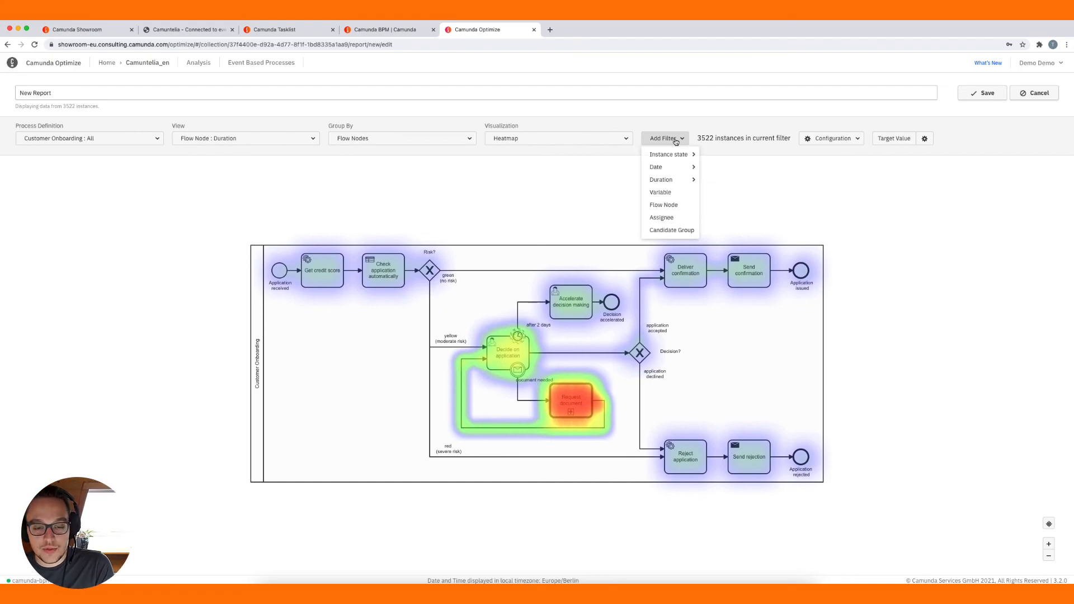
{"action": "left_click", "coordinate": [676, 192]}
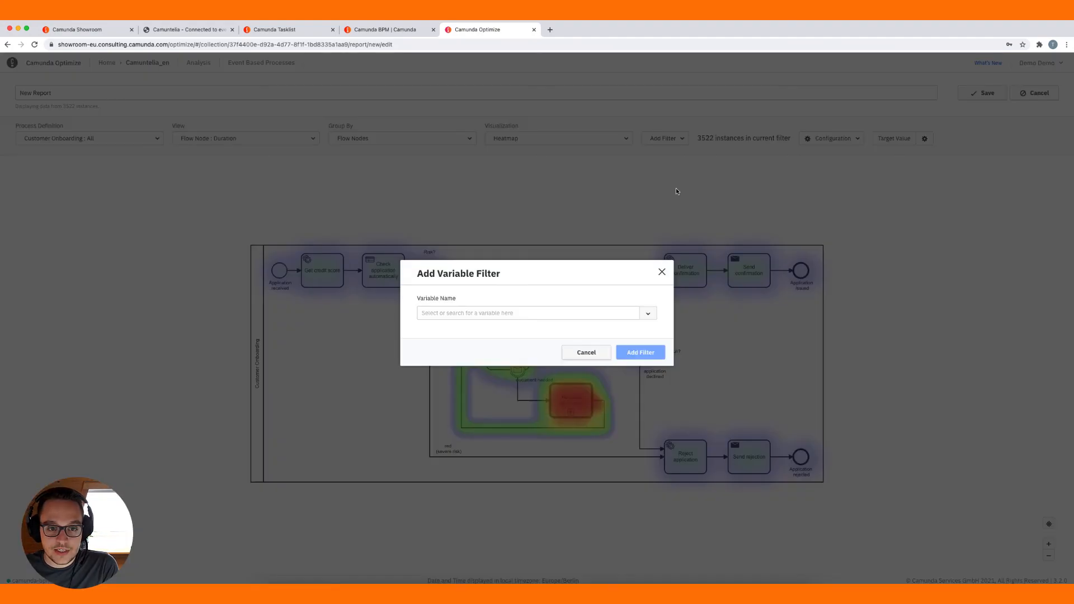
{"action": "left_click", "coordinate": [492, 312]}
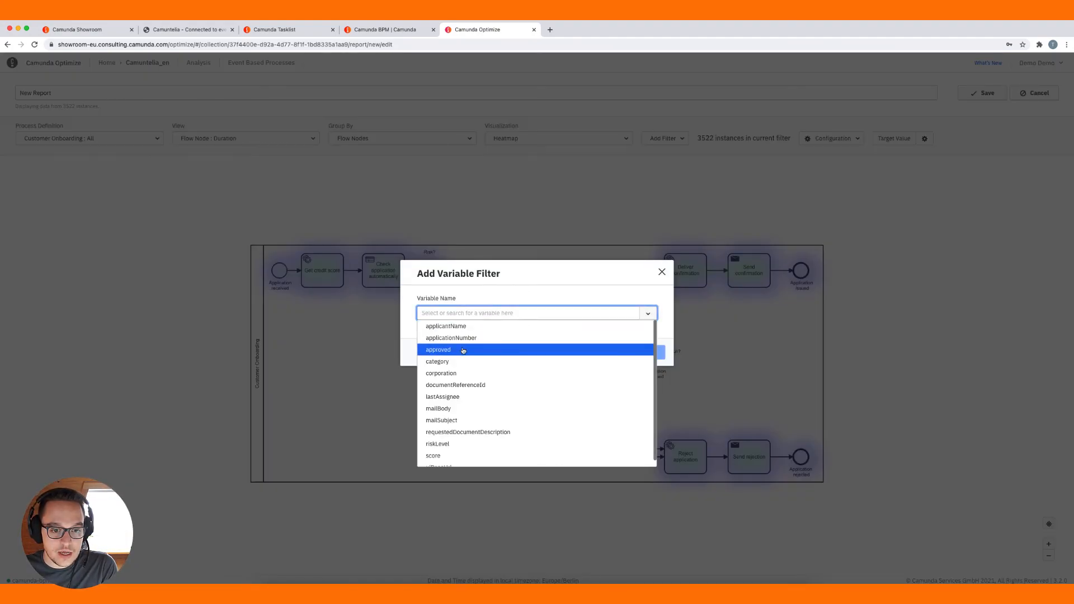
{"action": "left_click", "coordinate": [462, 365]}
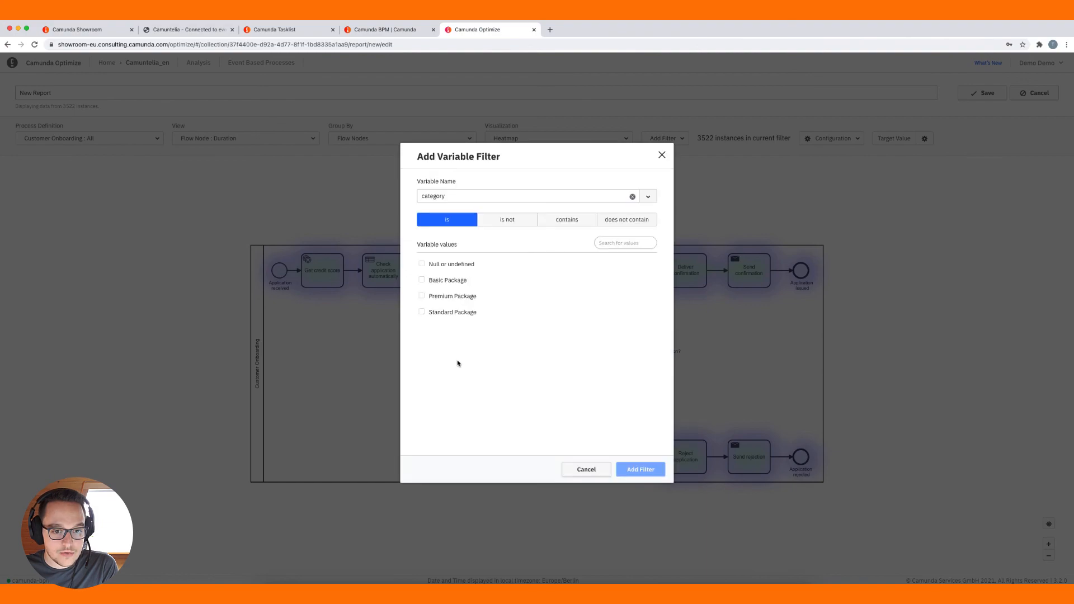
{"action": "left_click", "coordinate": [422, 297]}
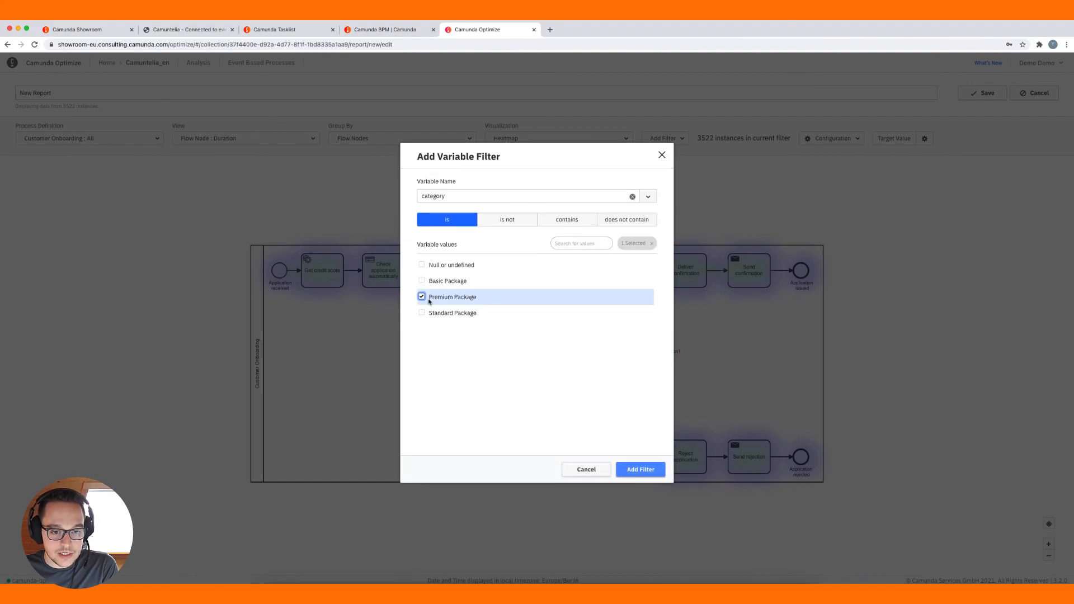
{"action": "left_click", "coordinate": [641, 470]}
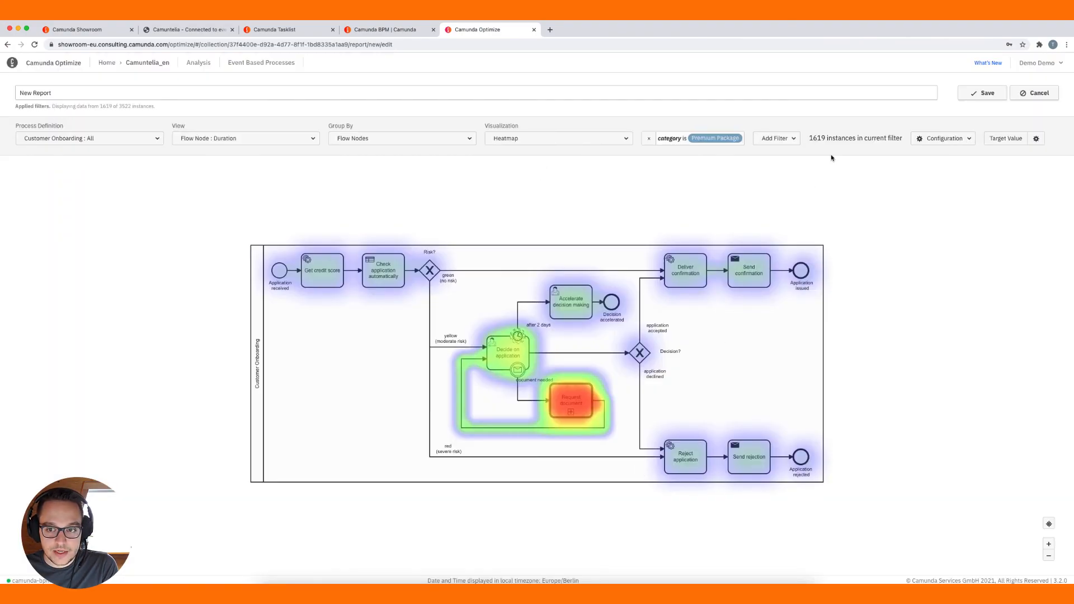
{"action": "left_click_drag", "start_coordinate": [811, 138], "coordinate": [869, 139]}
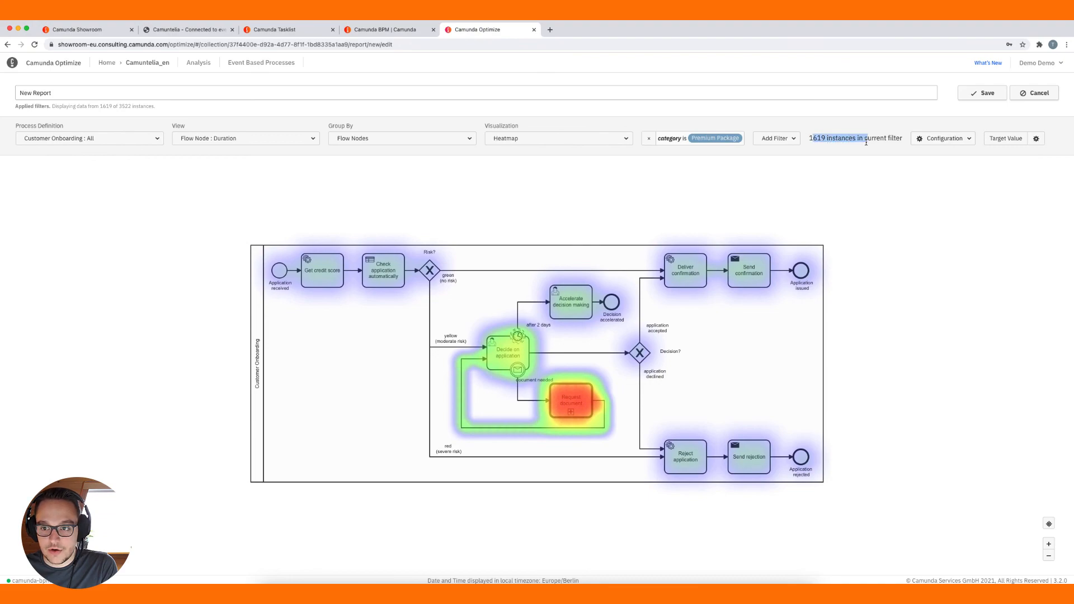
{"action": "left_click", "coordinate": [867, 177]}
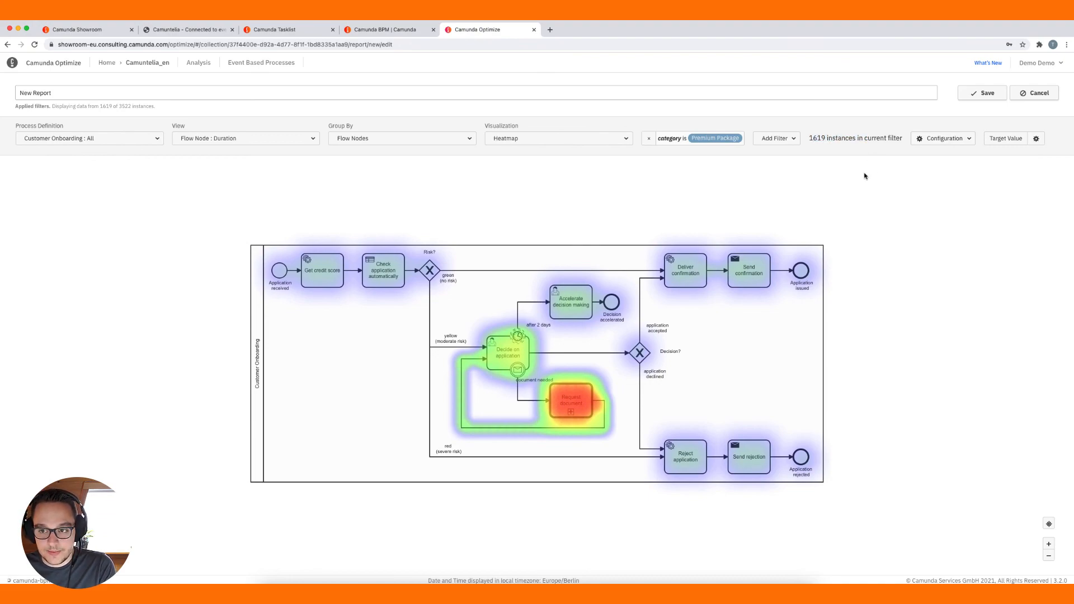
Open the heatmap's target value comparison and set a target of 8 hours for "Decide on application".
{"action": "left_click", "coordinate": [1006, 140]}
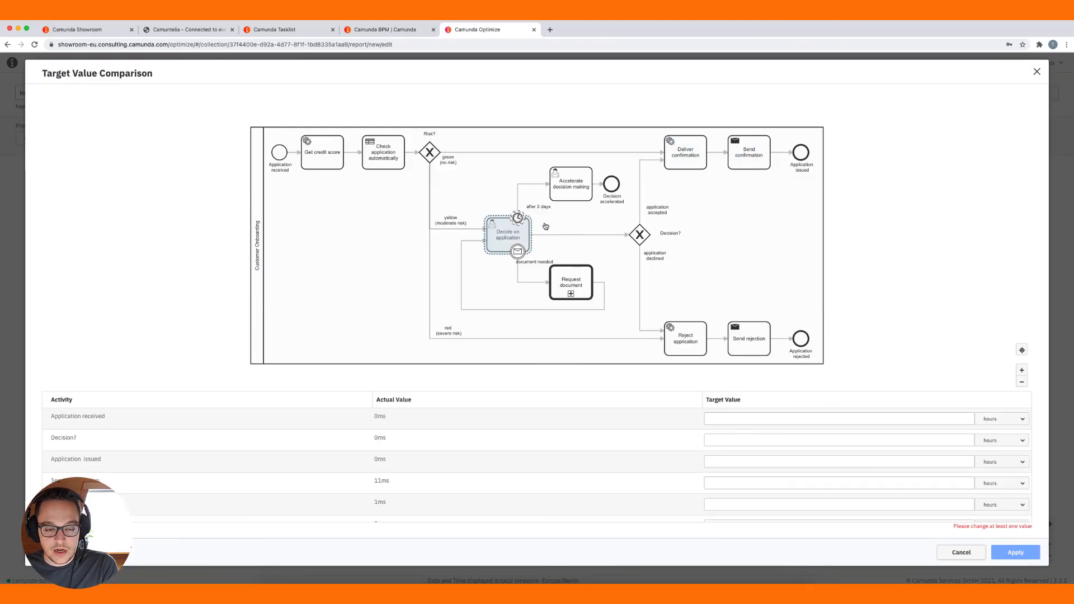
{"action": "left_click", "coordinate": [507, 234]}
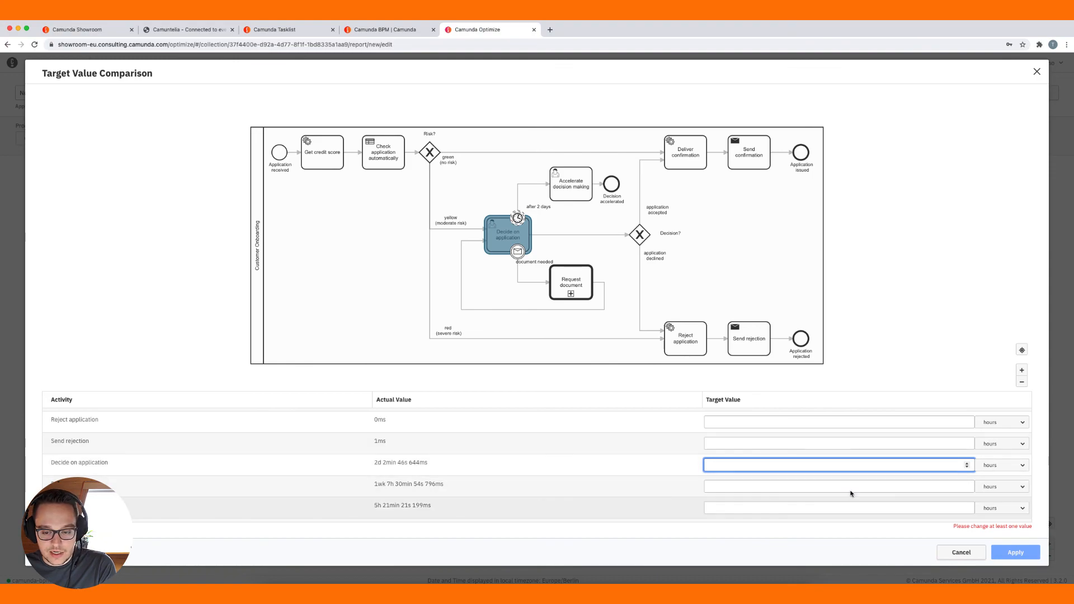
{"action": "type", "text": "8"}
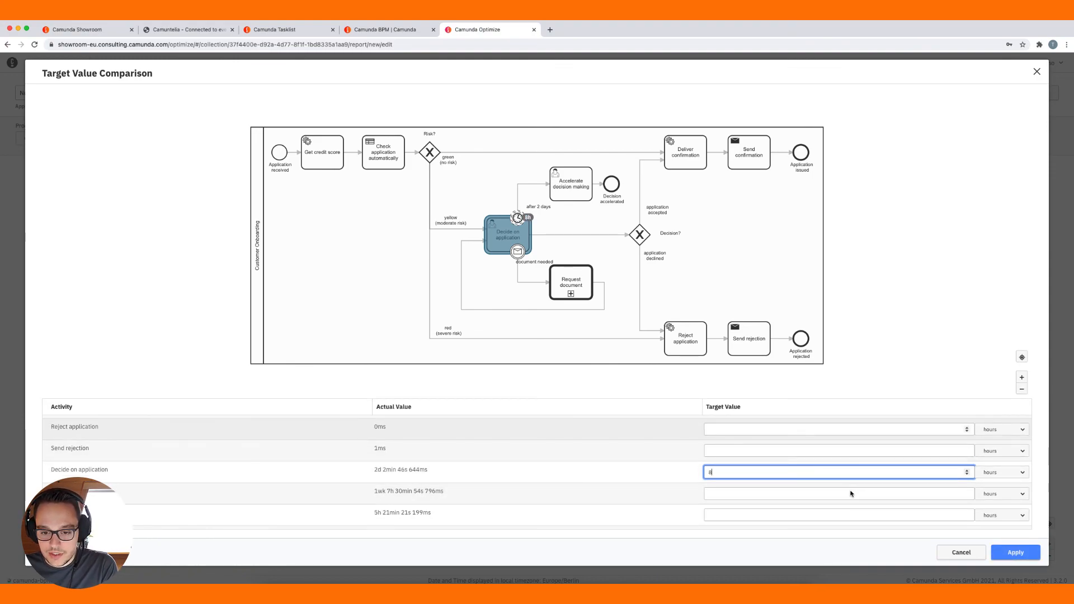
Set the duration target for the "Request document" activity to 1 week.
{"action": "left_click", "coordinate": [561, 278]}
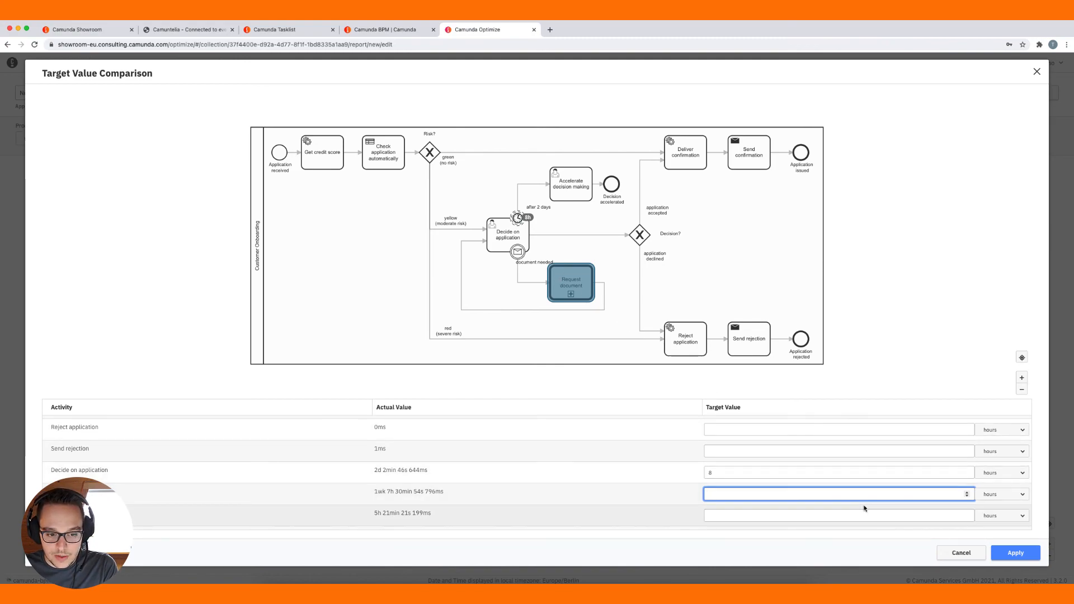
{"action": "type", "text": "1"}
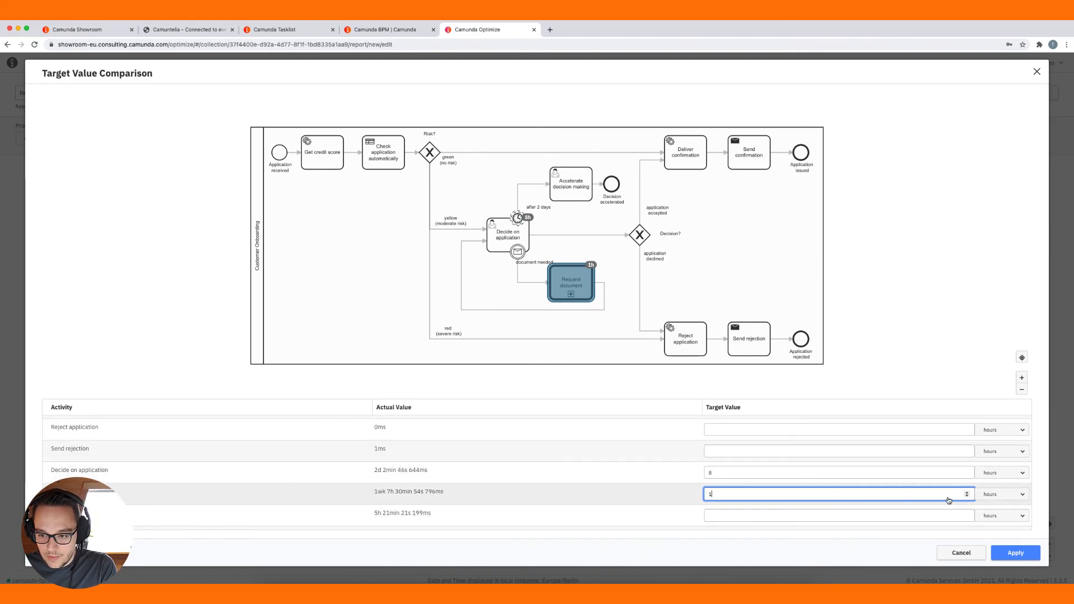
{"action": "left_click", "coordinate": [1000, 494]}
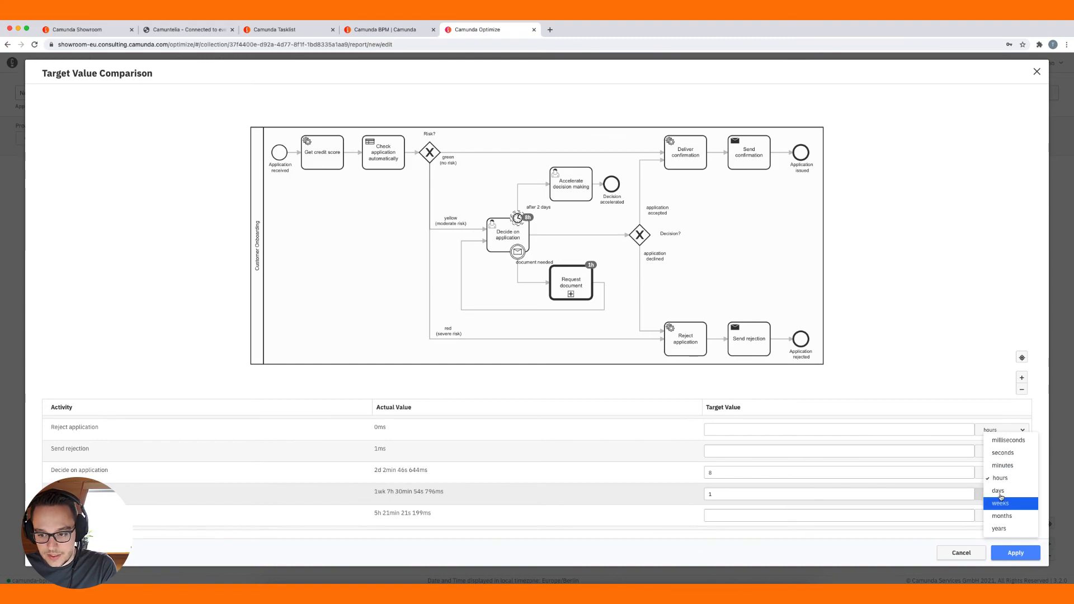
{"action": "left_click", "coordinate": [1008, 503]}
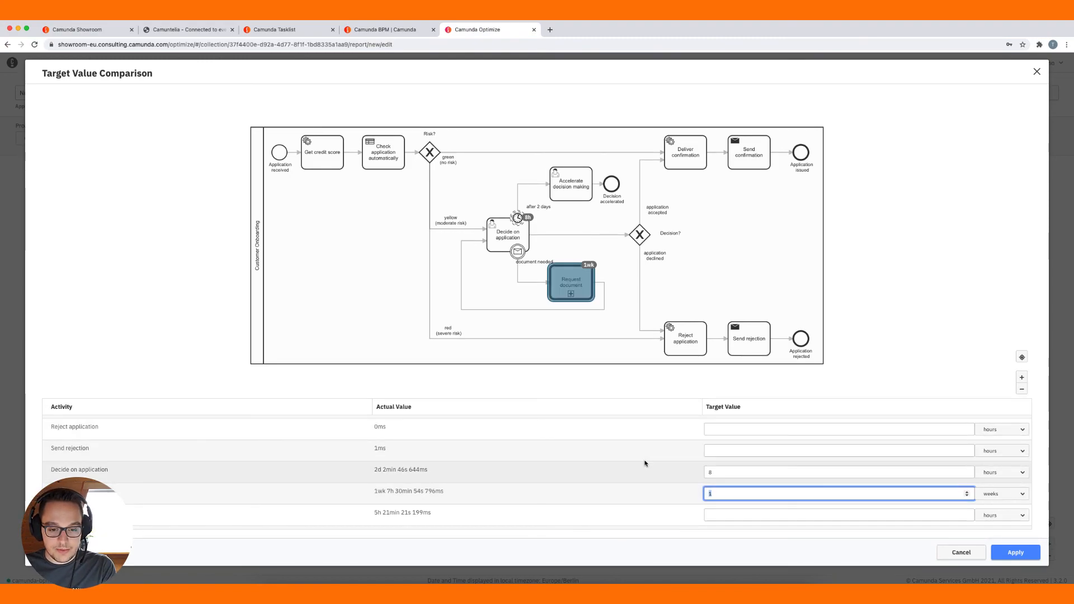
Set a target of 3 hours for "Accelerate decision making" and apply the target values to the heatmap.
{"action": "scroll", "coordinate": [645, 463], "scroll_direction": "down", "scroll_amount": 1}
{"action": "scroll", "coordinate": [645, 464], "scroll_direction": "down", "scroll_amount": 1}
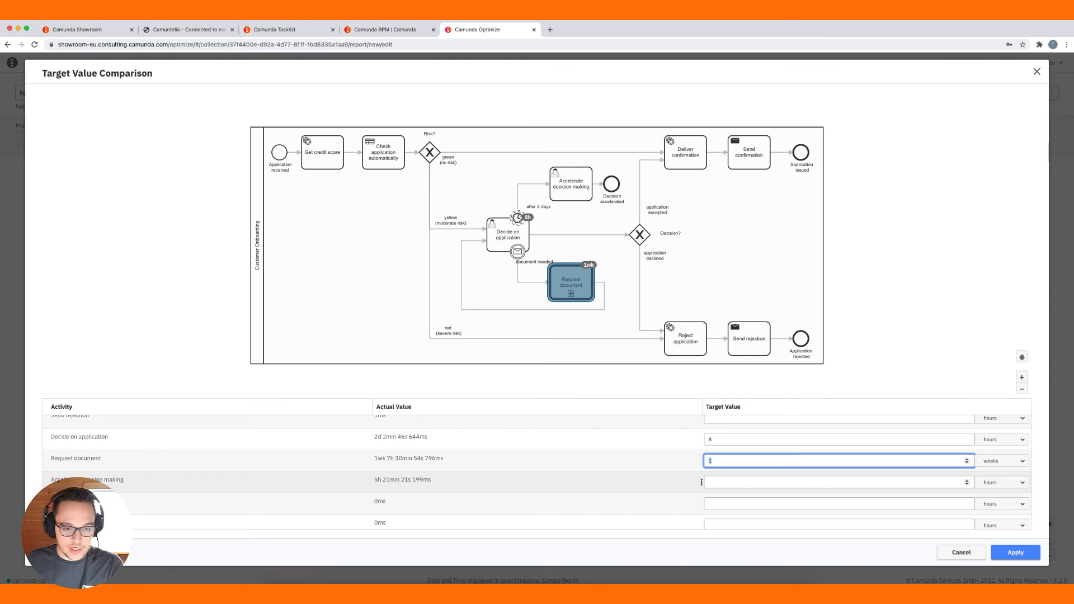
{"action": "left_click", "coordinate": [725, 482]}
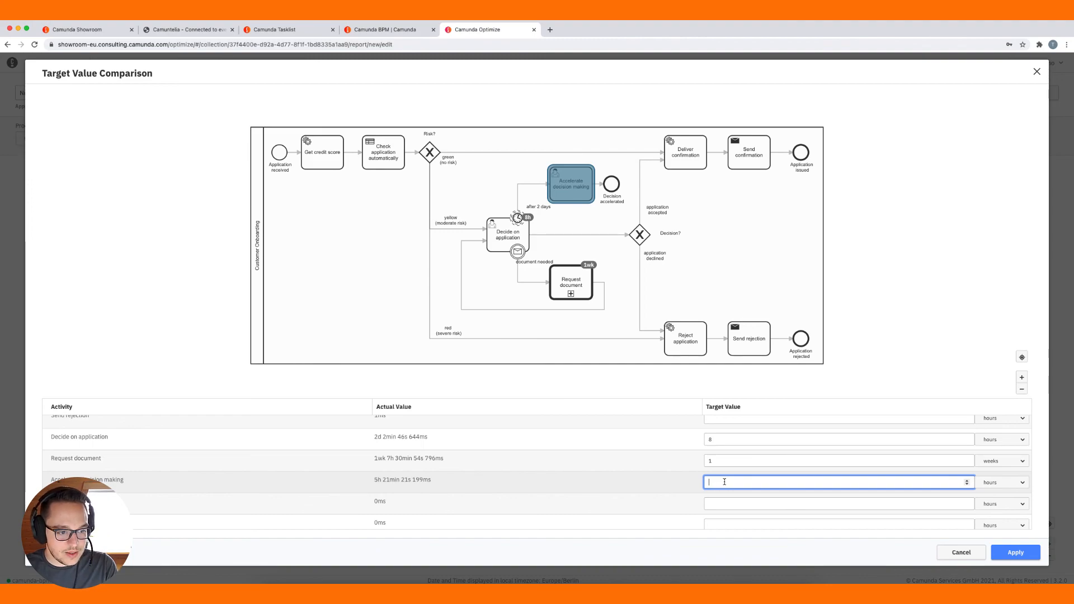
{"action": "type", "text": "3"}
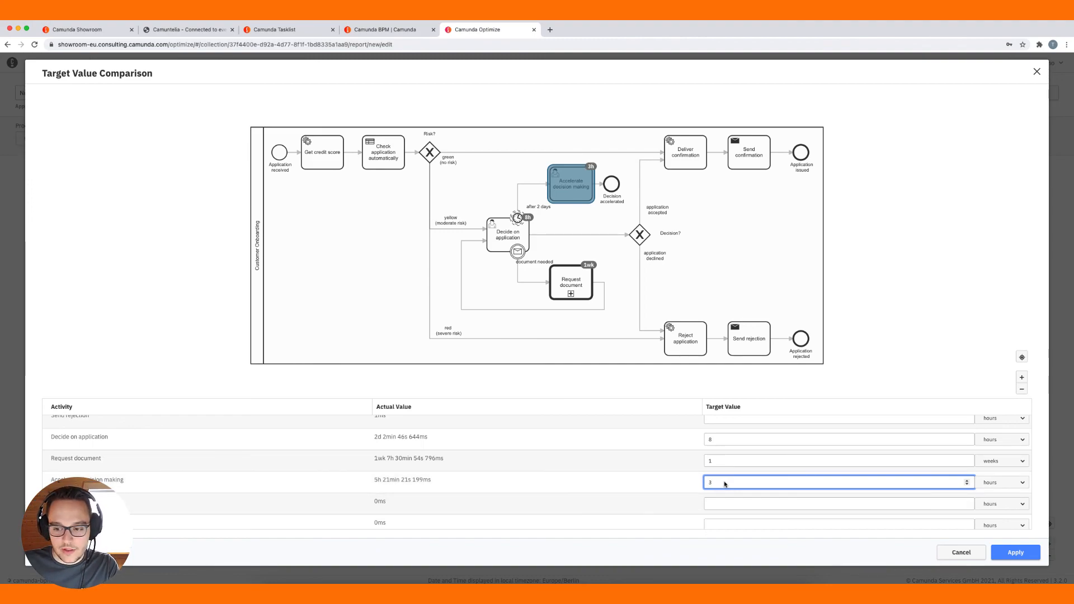
{"action": "left_click", "coordinate": [1016, 553]}
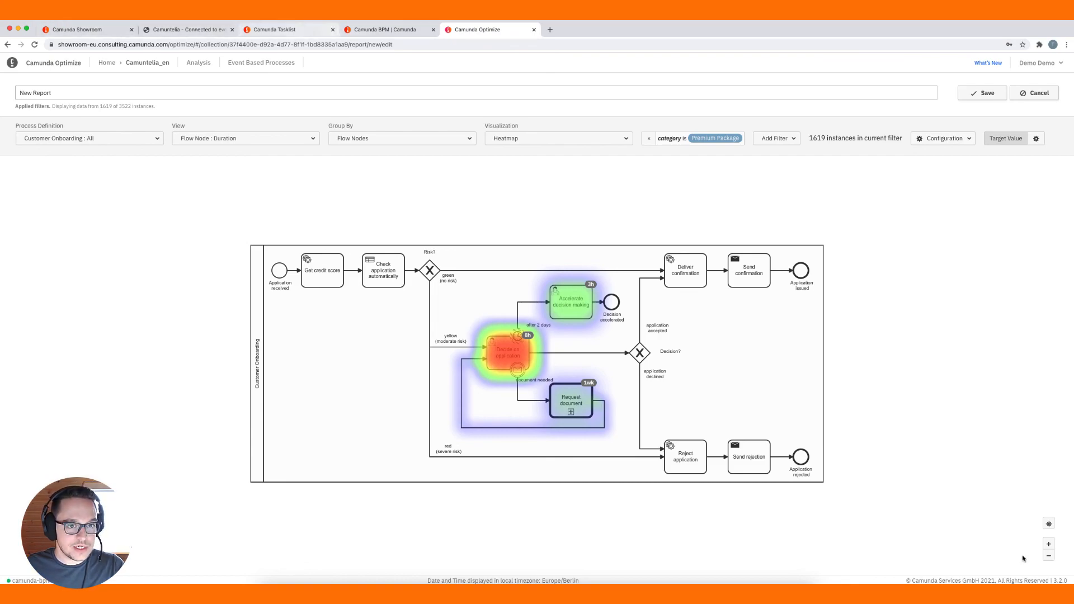
Switch to the open Camunda BPM product page to review the Design, Automate and Improve overview.
{"action": "left_click", "coordinate": [390, 31]}
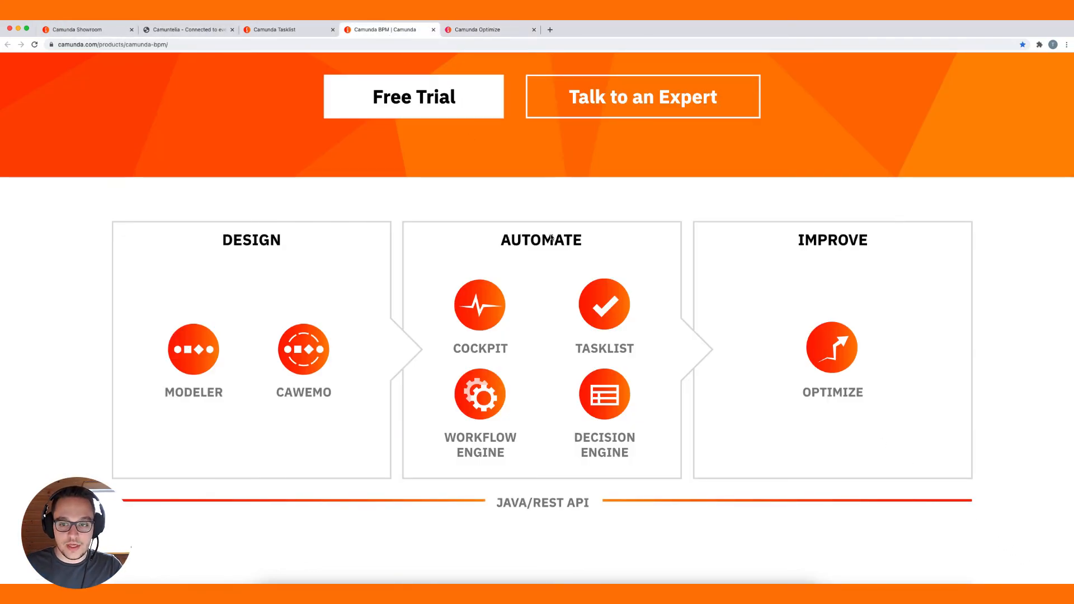